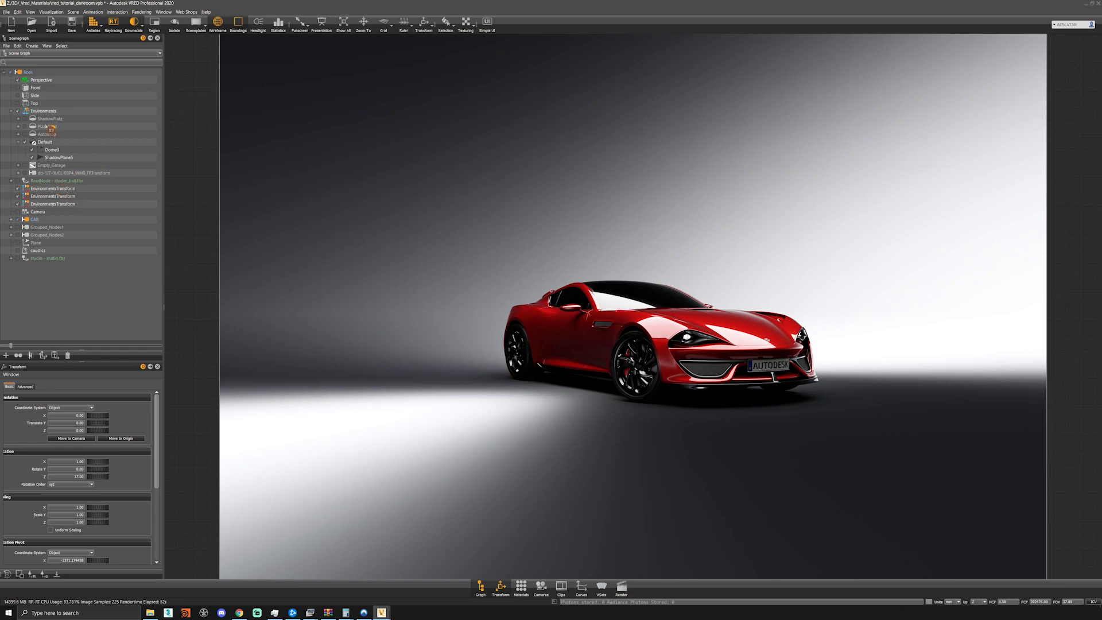
- Hide the Default environment and show the studio geometry in the scene graph, leaving the studio selected
left_click(25, 143)
left_click(25, 143)
left_click(25, 144)
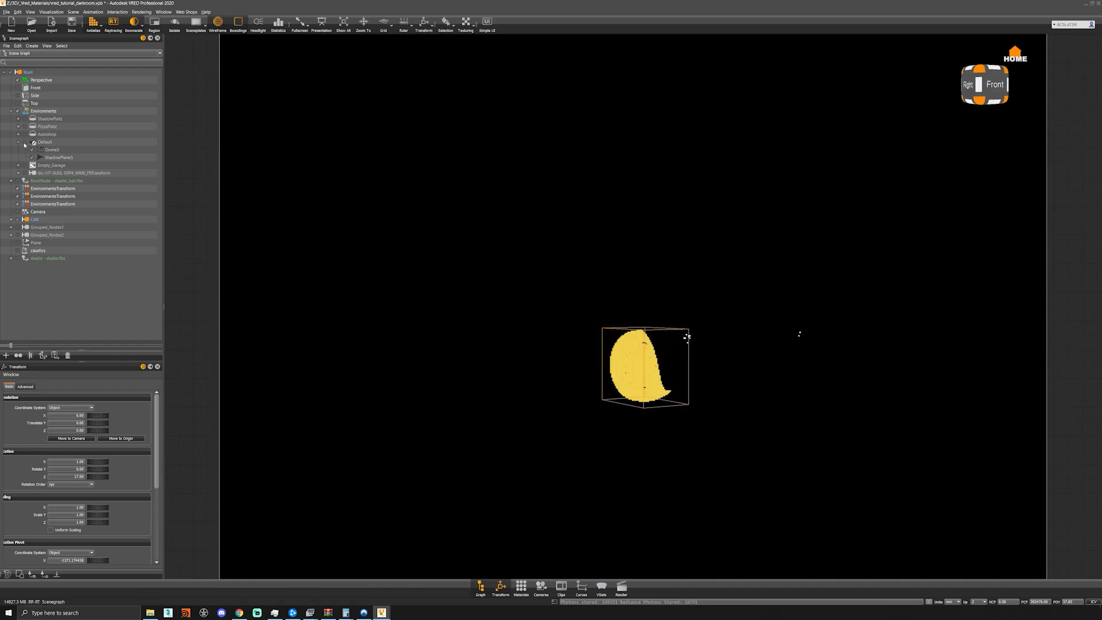
left_click(17, 259)
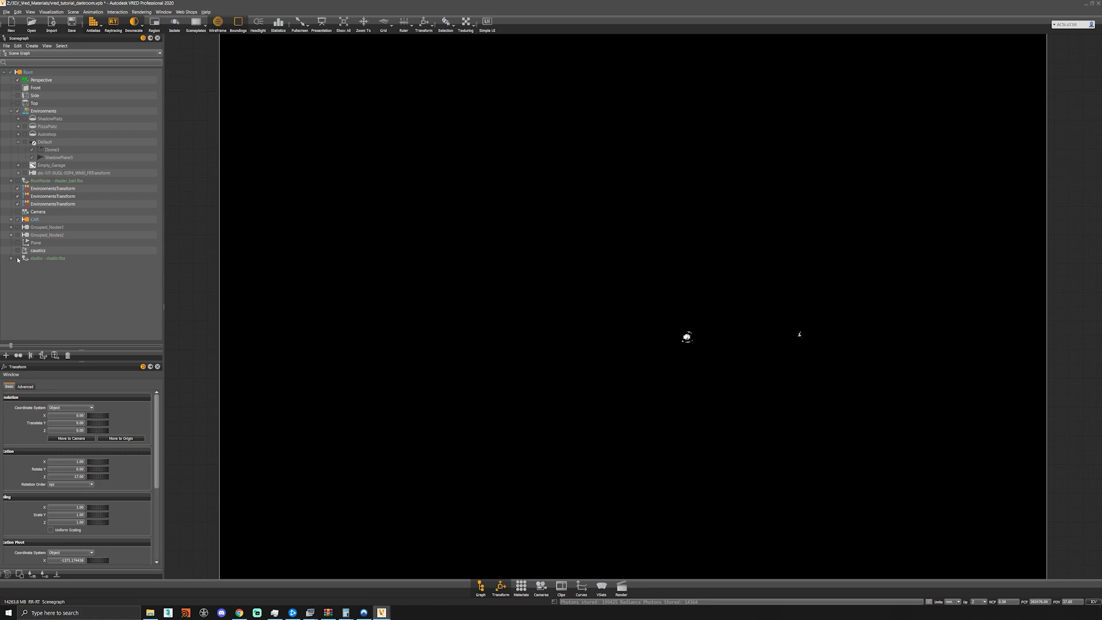
left_click(48, 259)
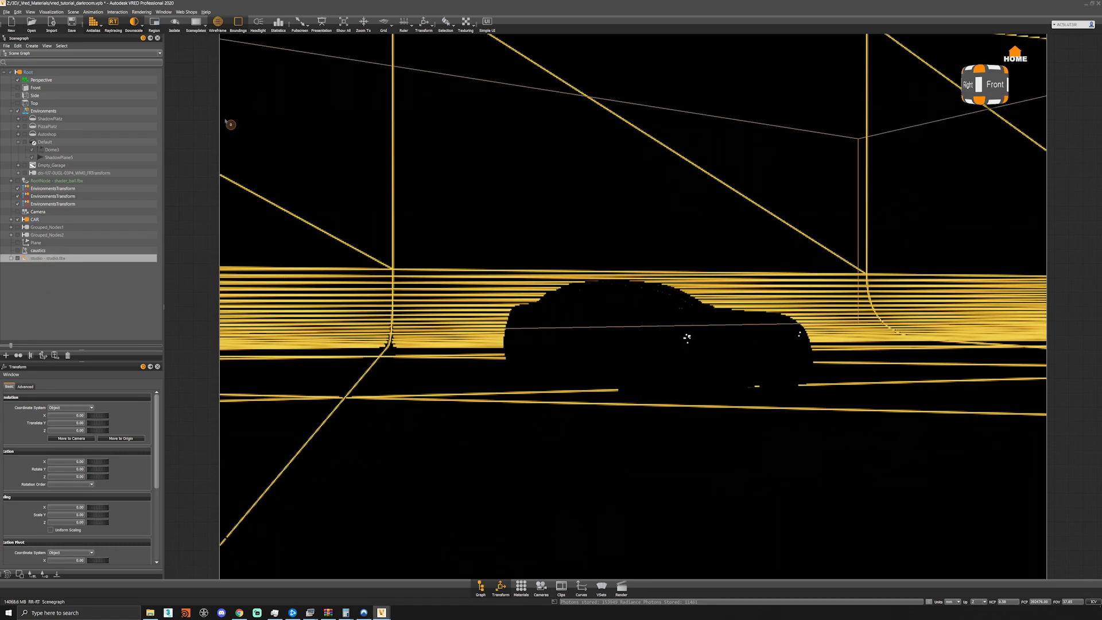
- Examine the studio's face orientation in Vertex/Face Normal Rendering and return to Realistic Rendering
left_click(73, 11)
mouse_move(55, 12)
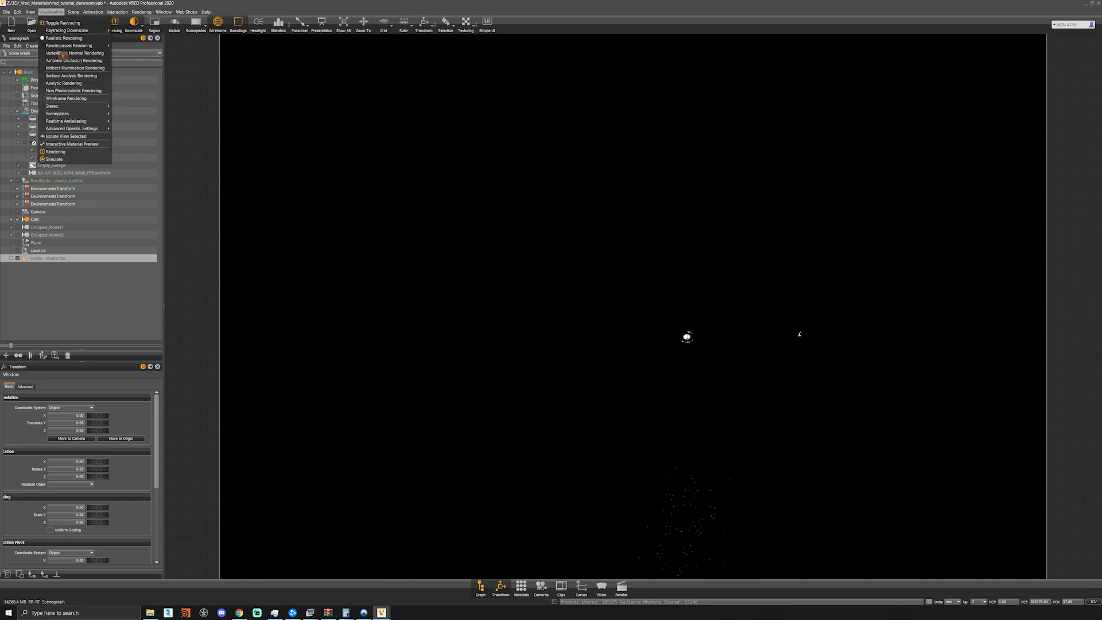
left_click(71, 57)
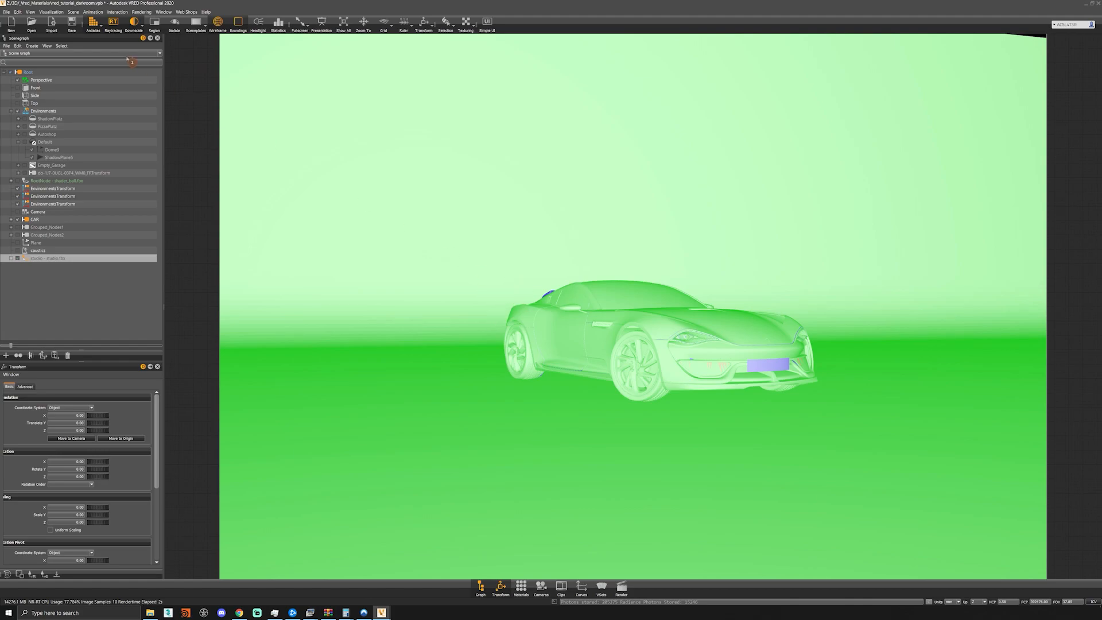
left_click(71, 13)
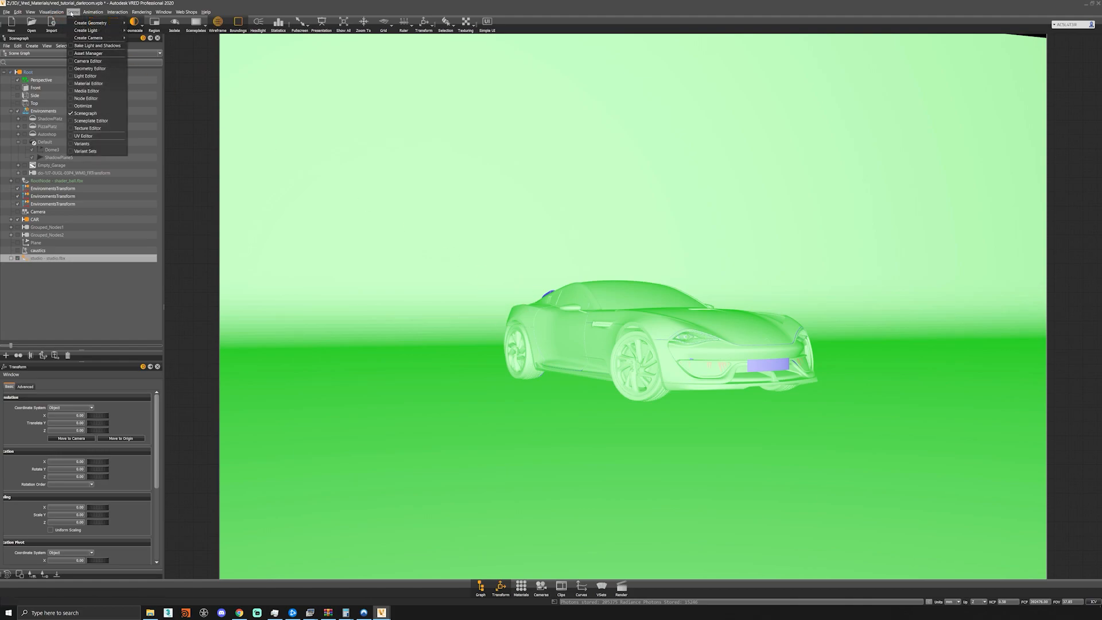
mouse_move(29, 12)
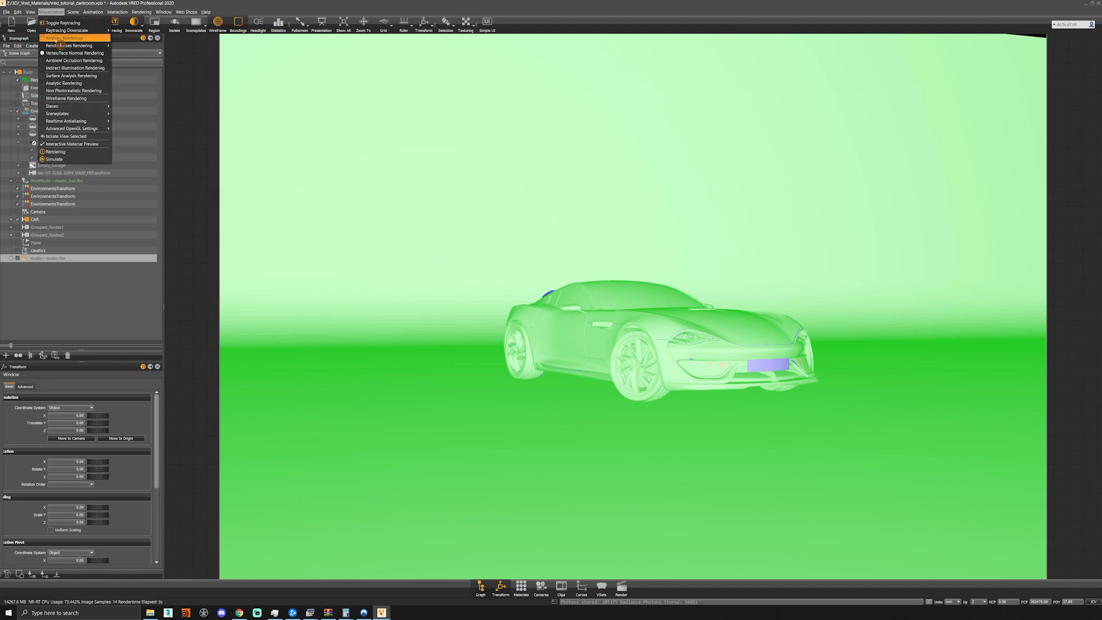
left_click(60, 39)
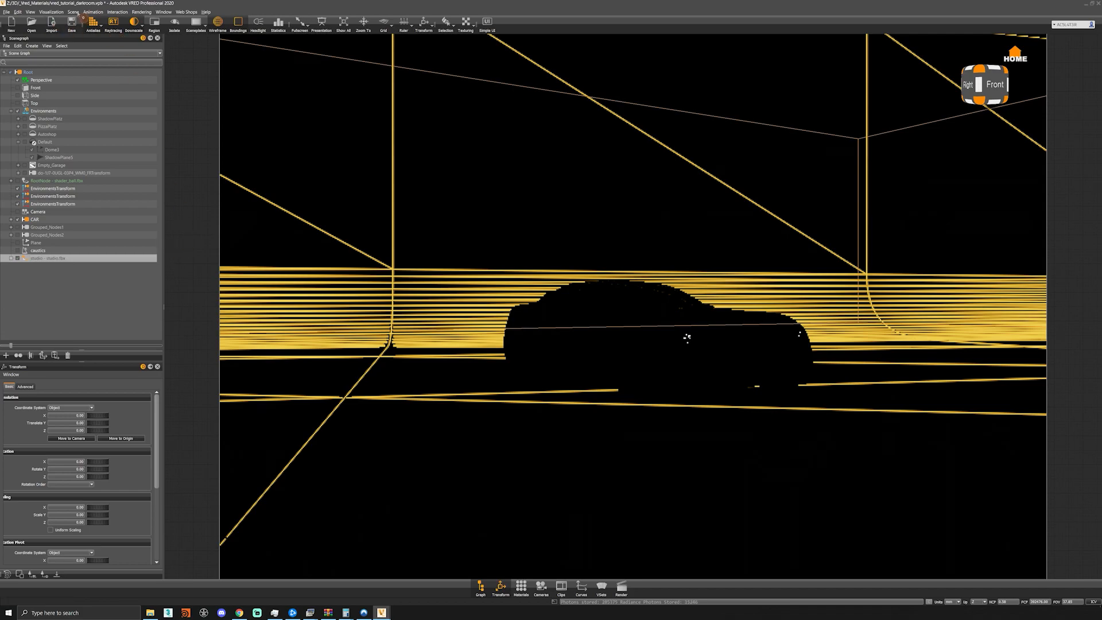
- Delete the existing caustics light from the Light Editor
left_click(73, 12)
left_click(102, 77)
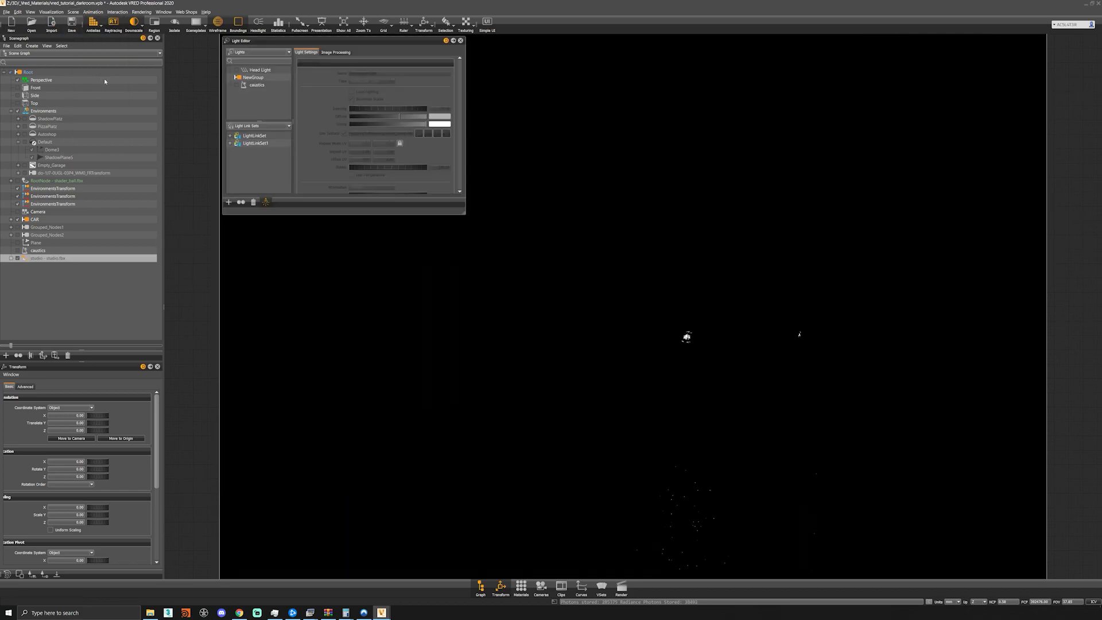
left_click(254, 85)
key("Delete")
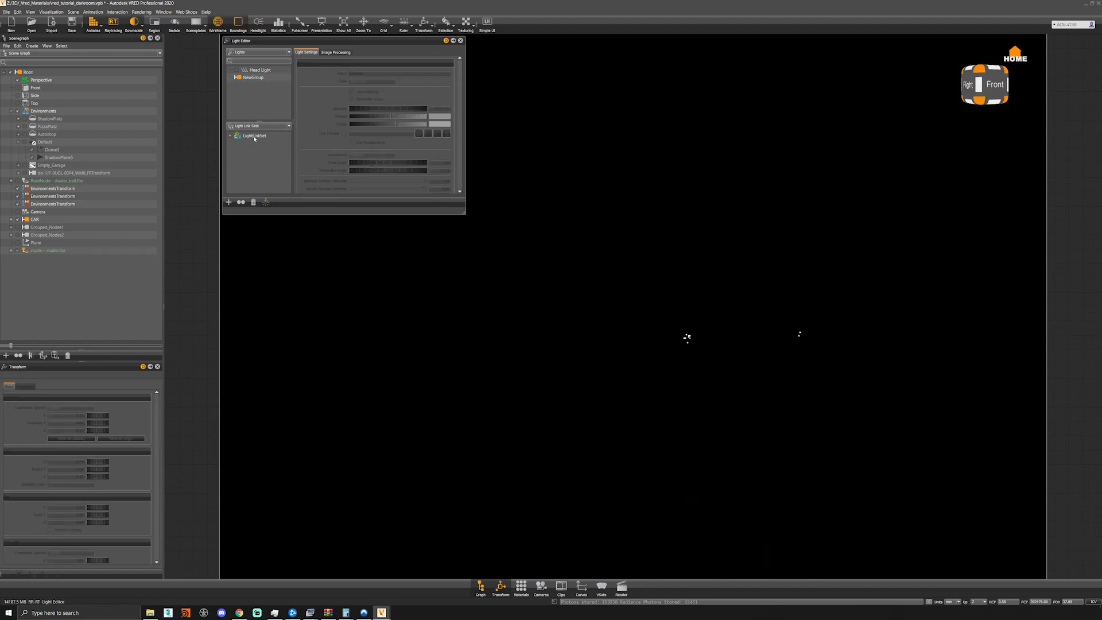
- Create a new spot light in the Light Editor
right_click(255, 91)
mouse_move(309, 102)
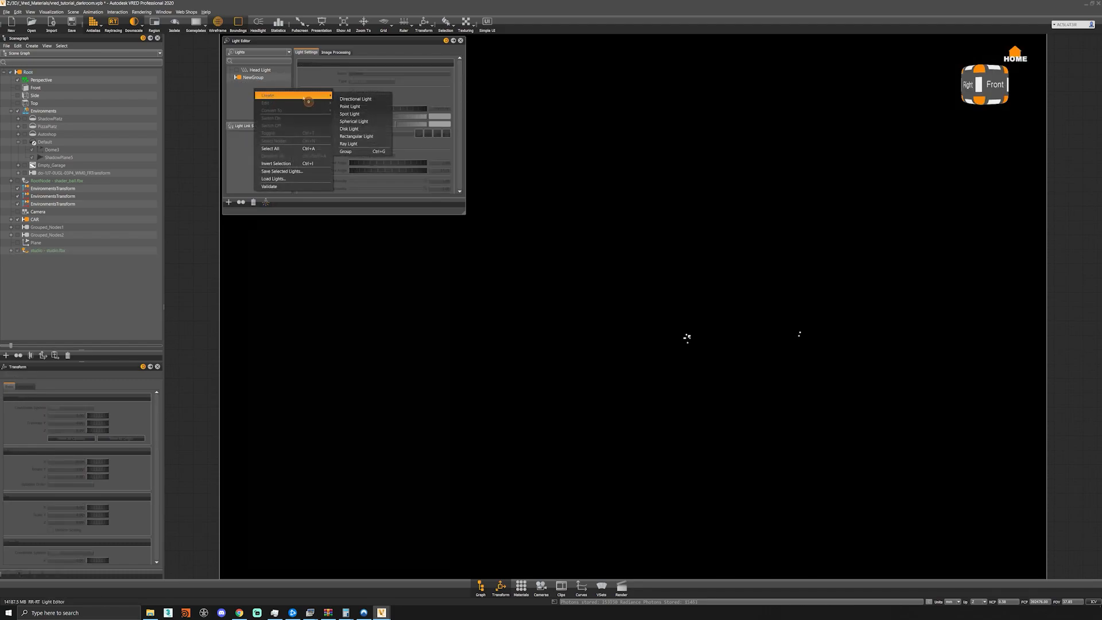
left_click(352, 114)
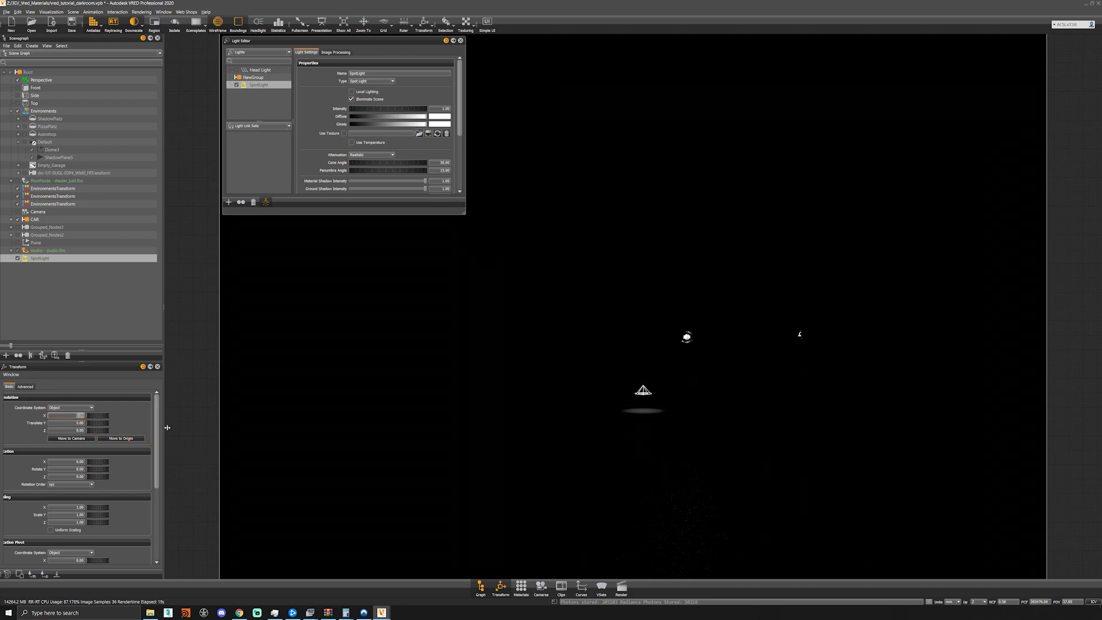
- Set the spotlight's translation to X 7337, Y 3084 and Z 7482
type("7337")
key("Tab")
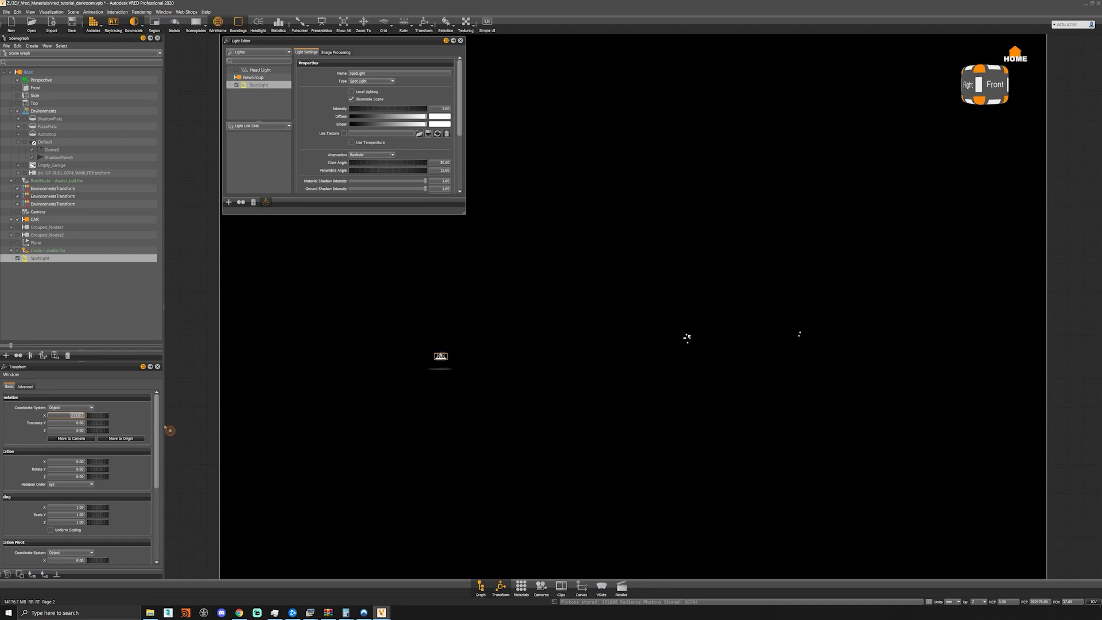
type("308")
type("4")
key("Tab")
type("7482")
key("Return")
key("Tab")
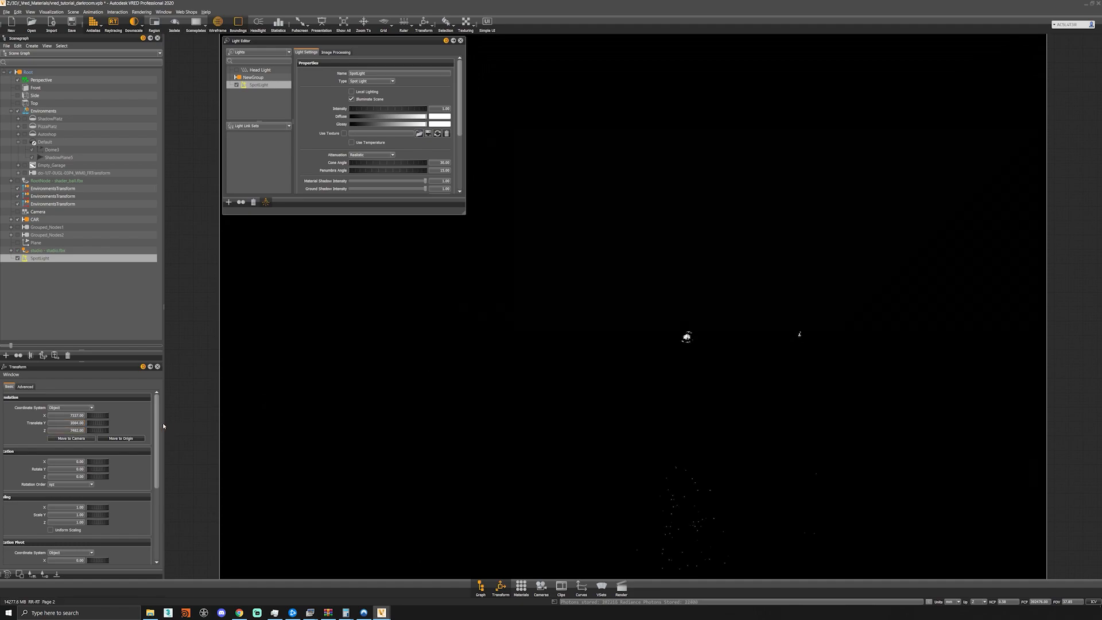
- Rotate the spotlight to -11 on X and 32 on Y
key("Tab")
key("Tab")
left_click(74, 464)
type("-11")
key("Tab")
type("32")
key("Tab")
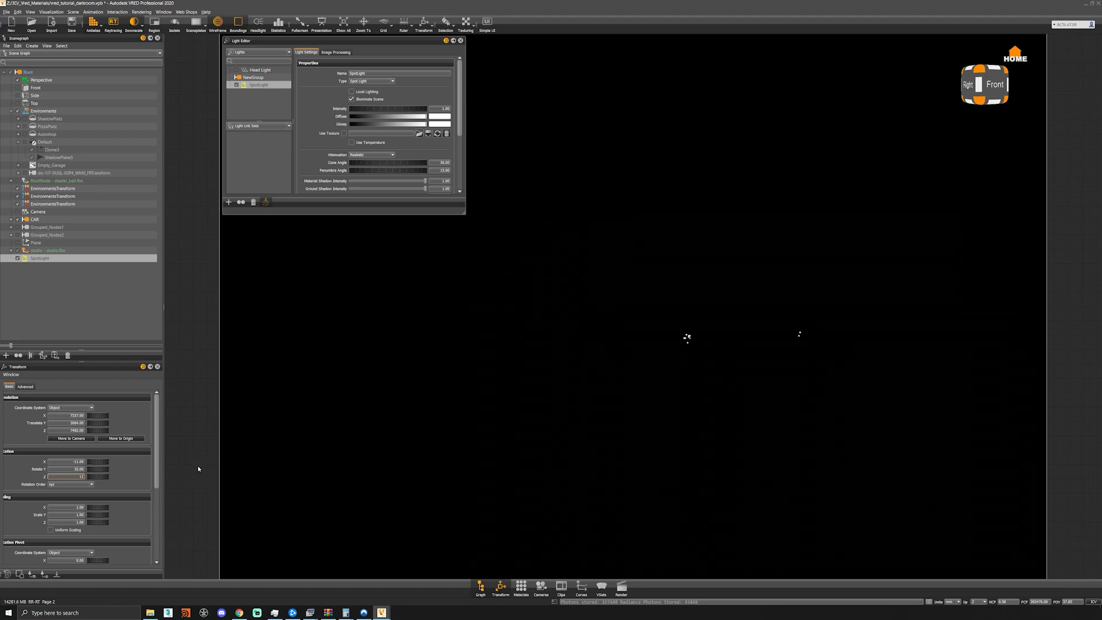
- Try a spotlight intensity of 25 and a brighter value
double_click(440, 108)
type("25")
key("Return")
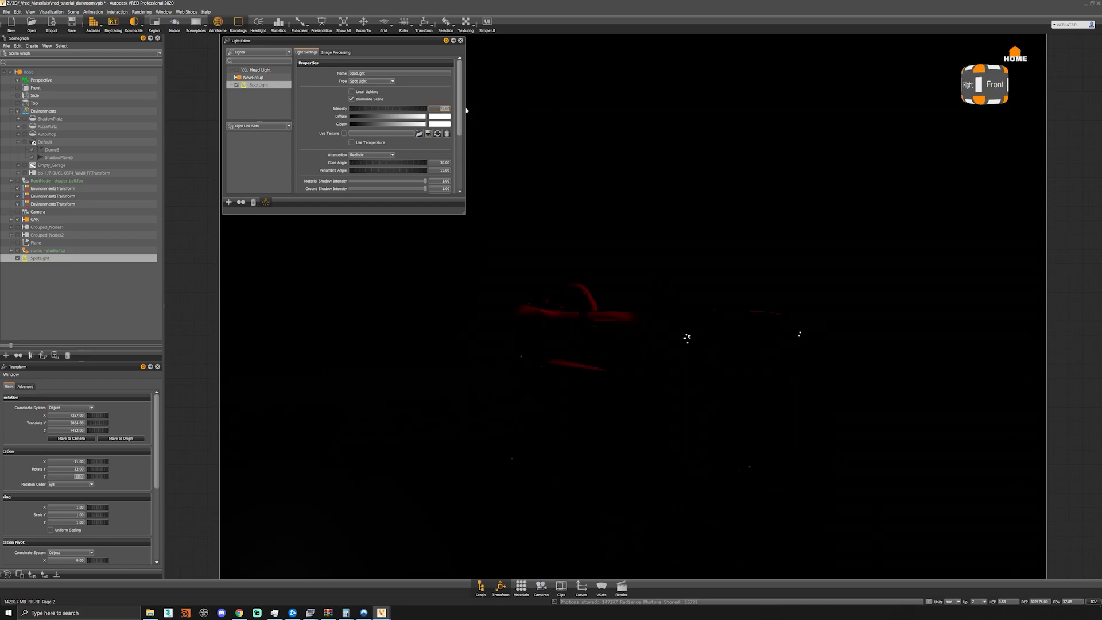
scroll(441, 108, "down", 2)
left_click_drag(439, 87, 475, 95)
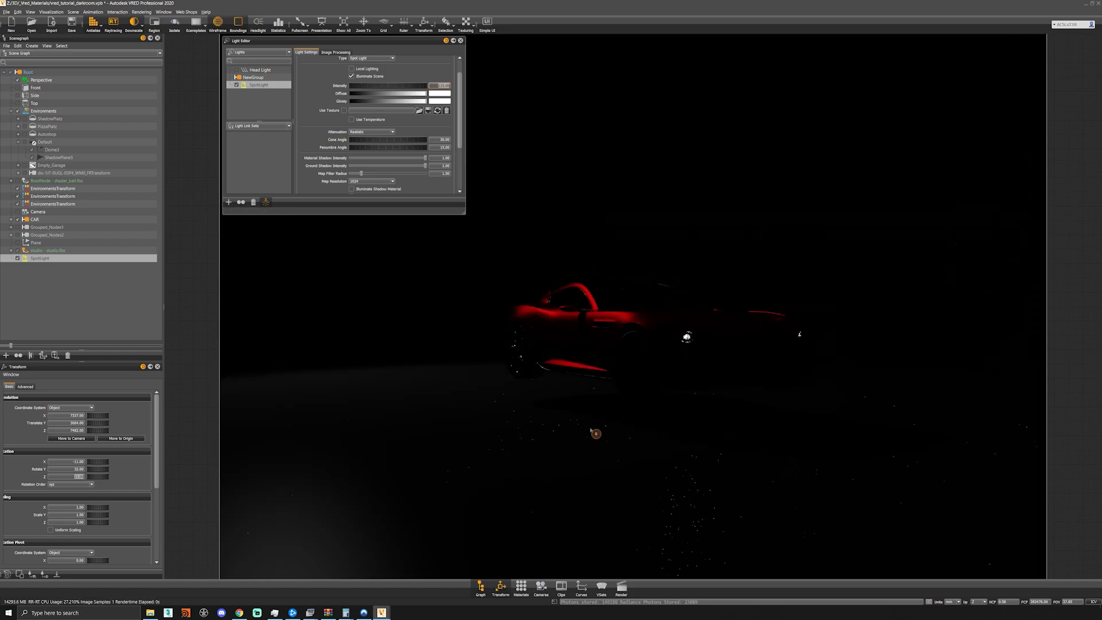
- Select the studio's BG_FRONT floor and backdrop and raise it to about 25 on Z beneath the car
left_click(598, 433)
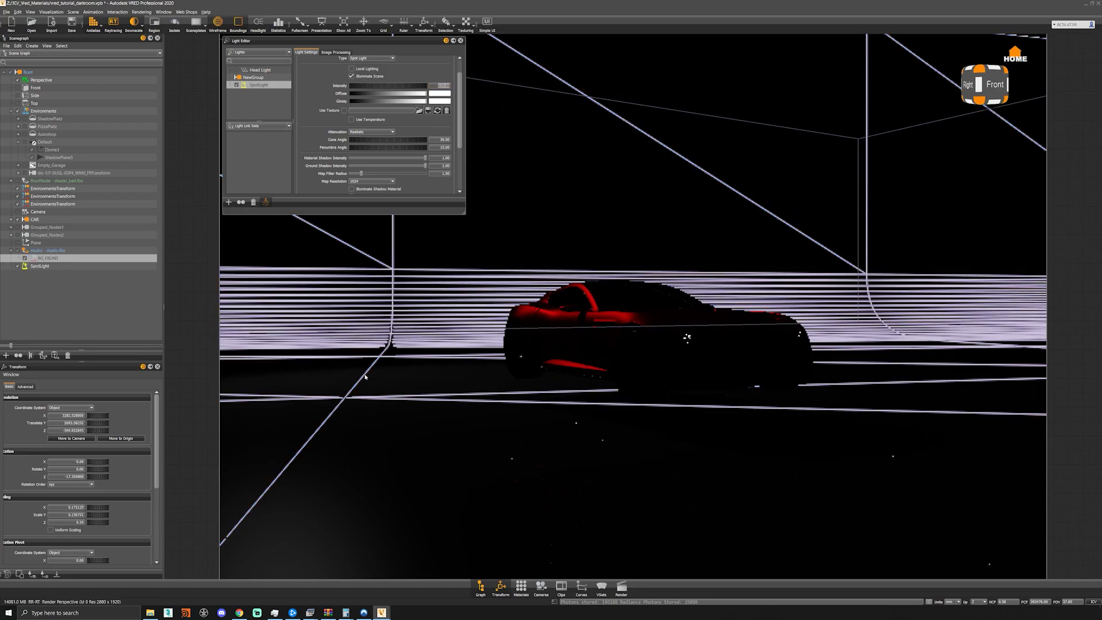
left_click(83, 308)
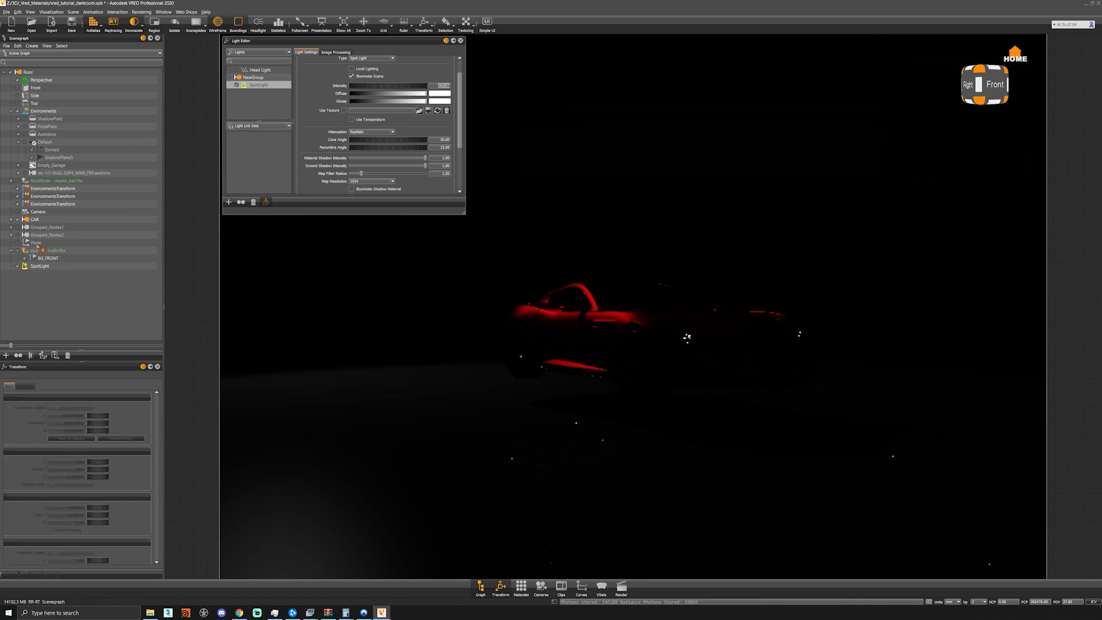
left_click(602, 419)
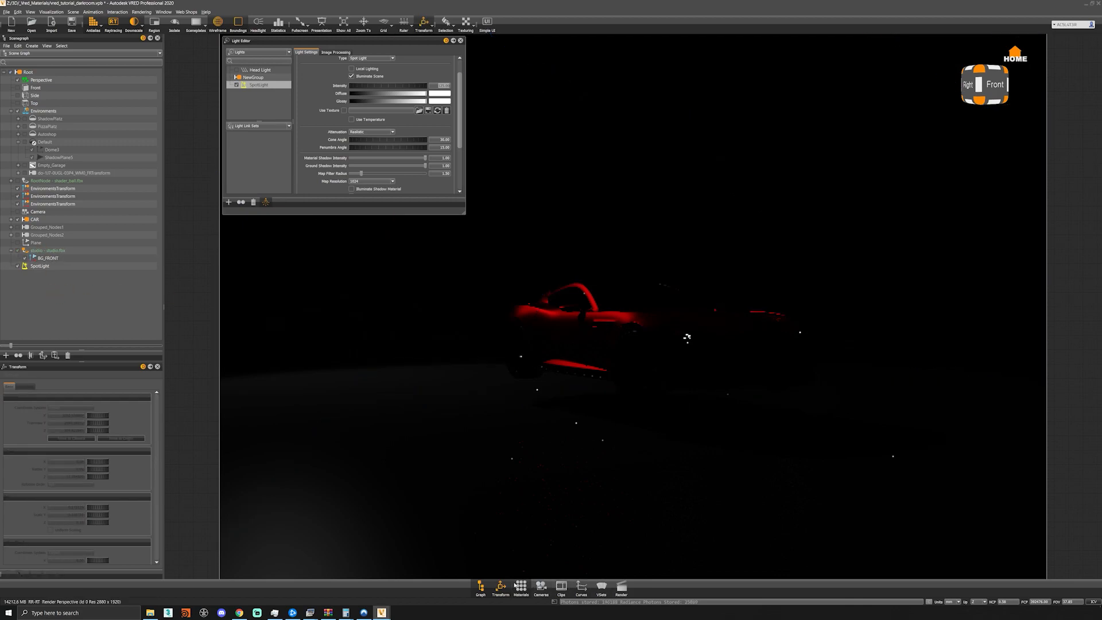
left_click(481, 478)
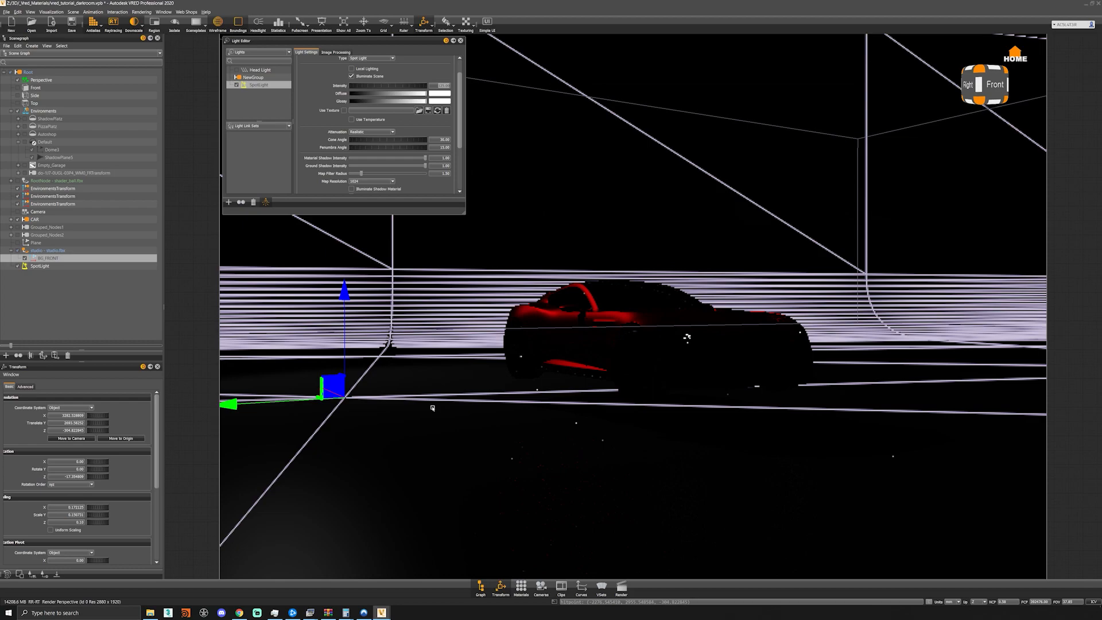
left_click_drag(345, 356, 350, 331)
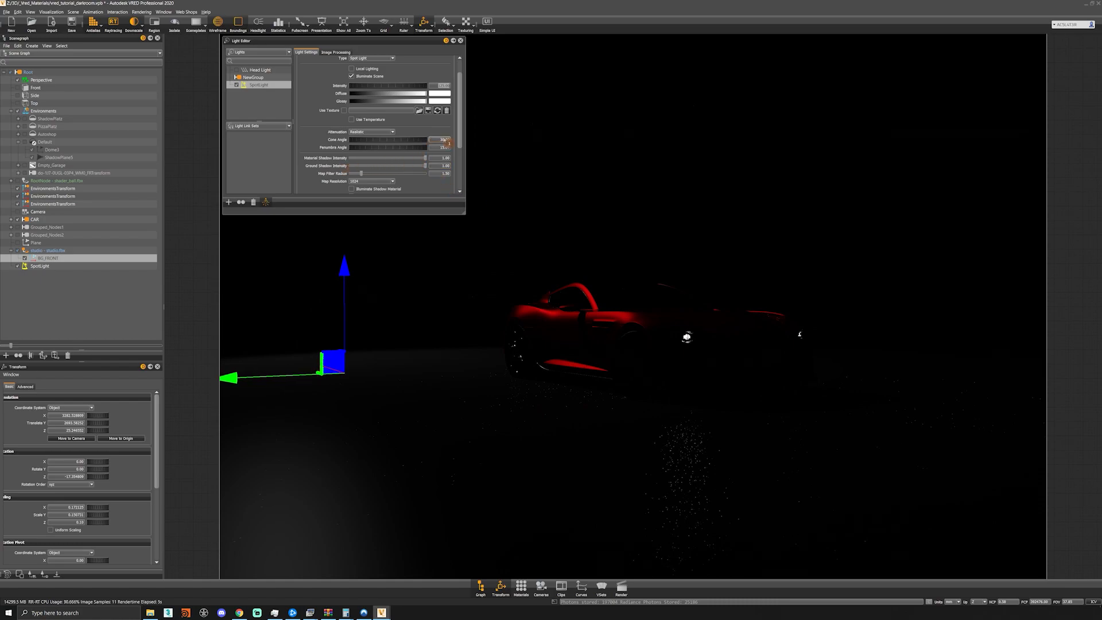
- Narrow the spotlight's cone angle to 15 and turn off the wireframe and bounding box selection display
left_click(441, 141)
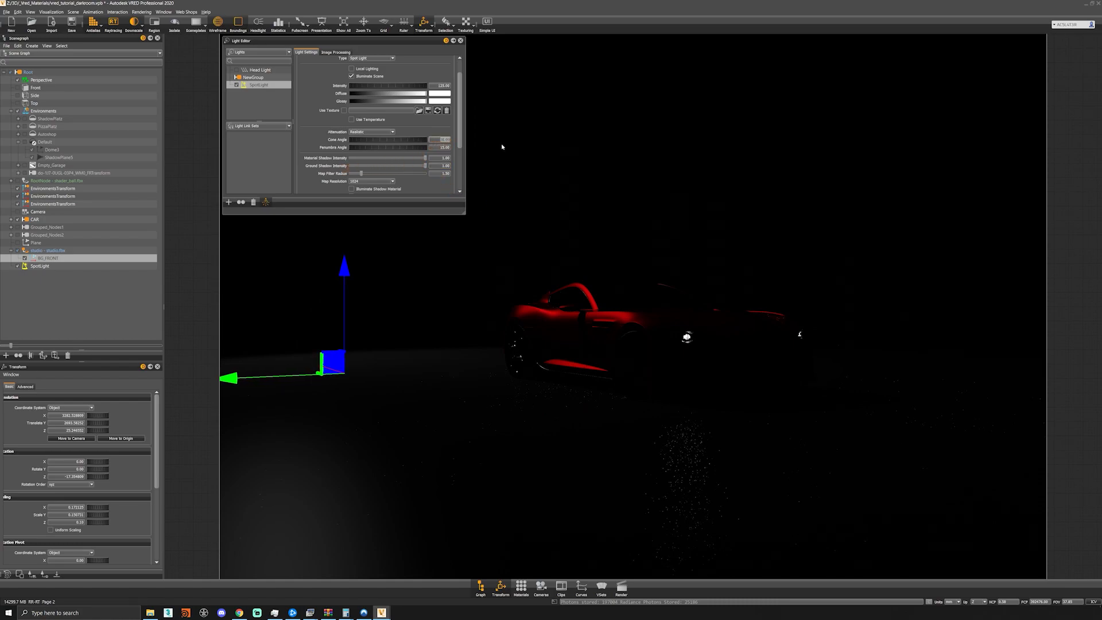
type("15")
key("Return")
left_click(238, 25)
left_click(218, 24)
key("Tab")
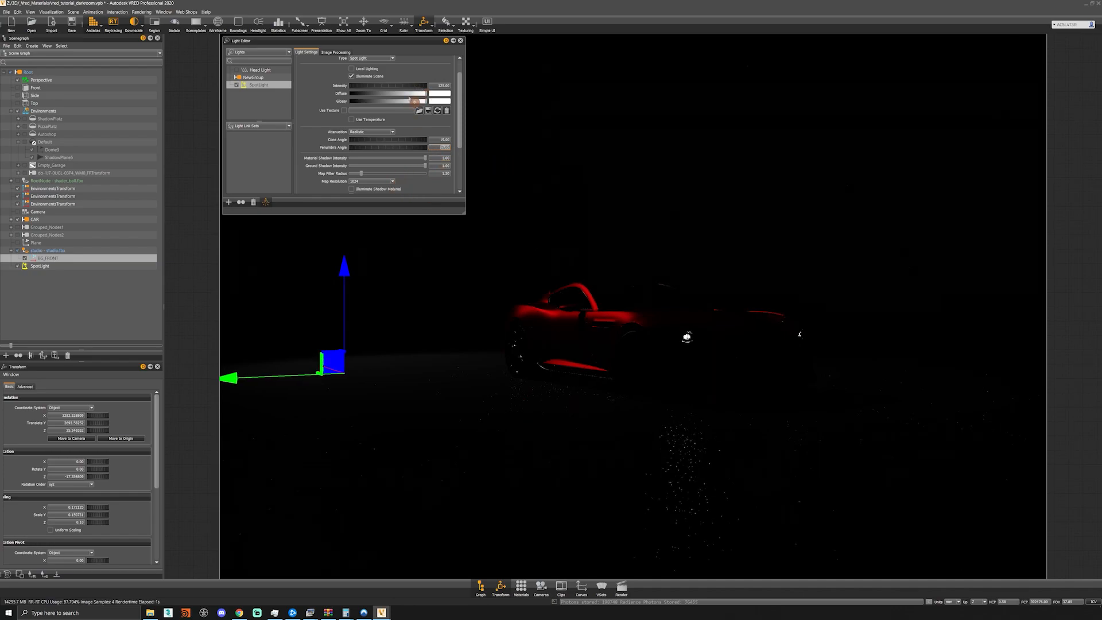
- Set the spotlight's intensity to 6000 and darken its diffuse and glossy colors to grey
left_click(439, 85)
type("6000")
key("Return")
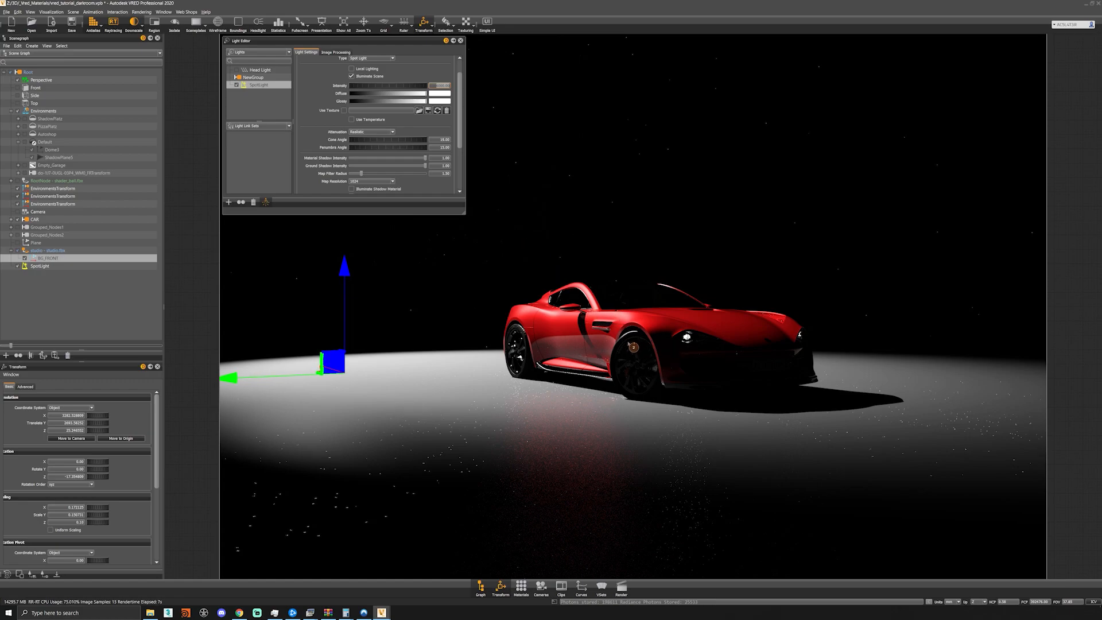
left_click_drag(424, 104, 398, 115)
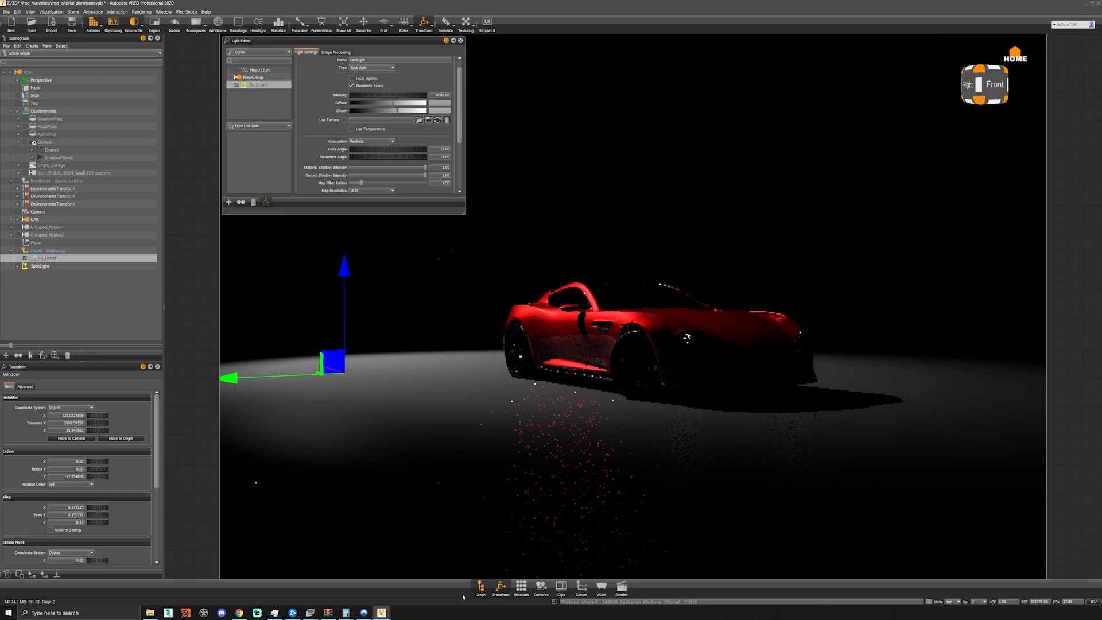
- Darken the glossy color of the studio floor's plastic material to black in the Material Editor
left_click(521, 586)
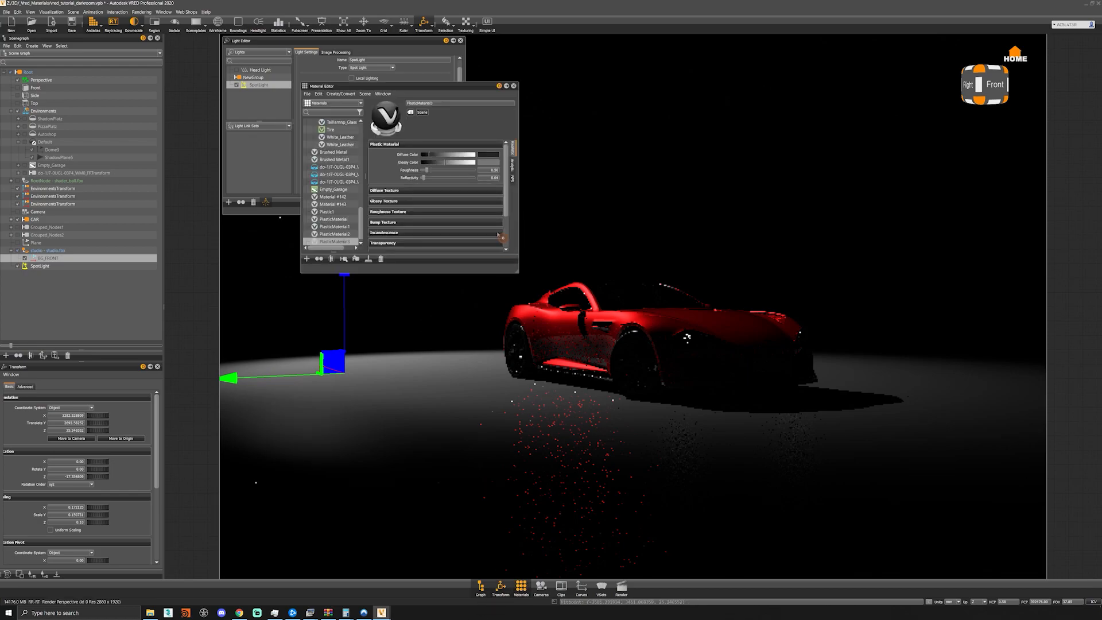
left_click_drag(436, 164, 402, 165)
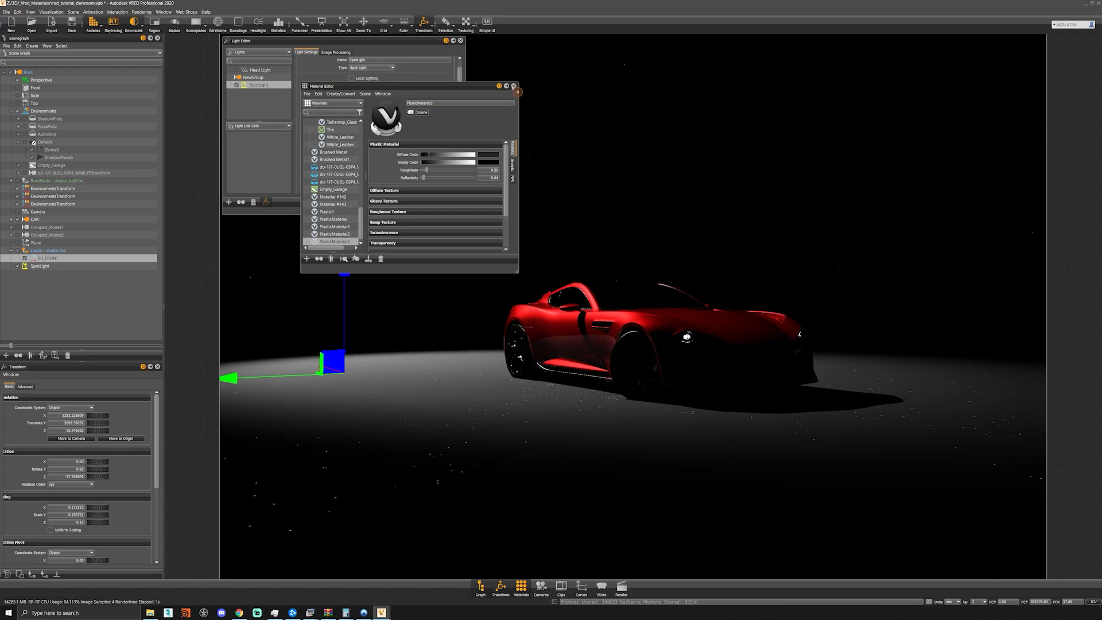
left_click(514, 85)
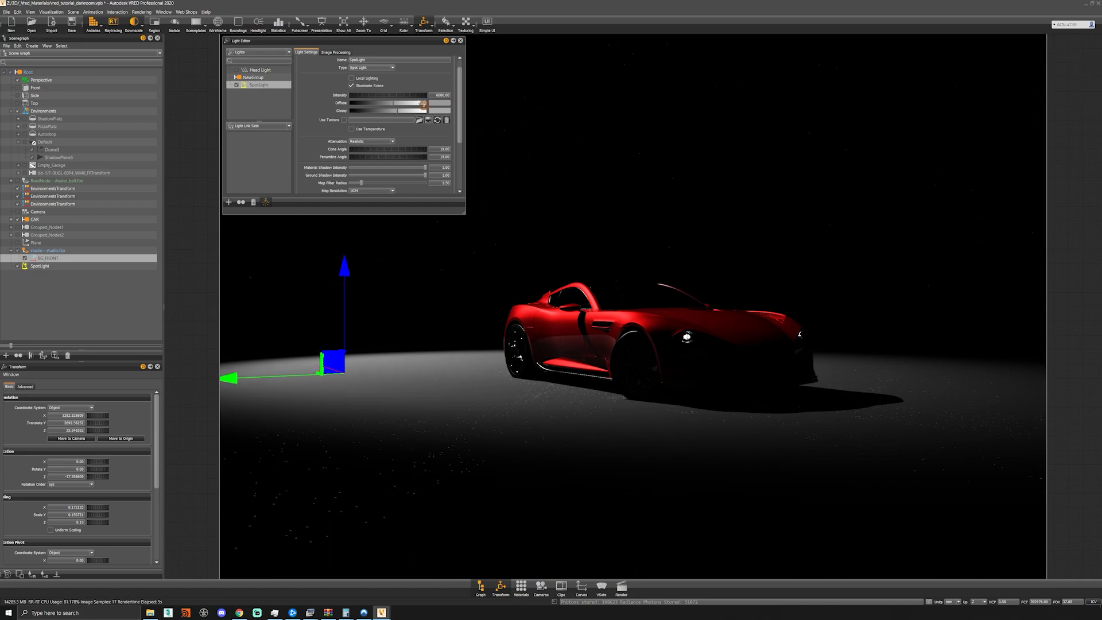
- Create a rectangular light and set its intensity to 25
right_click(253, 88)
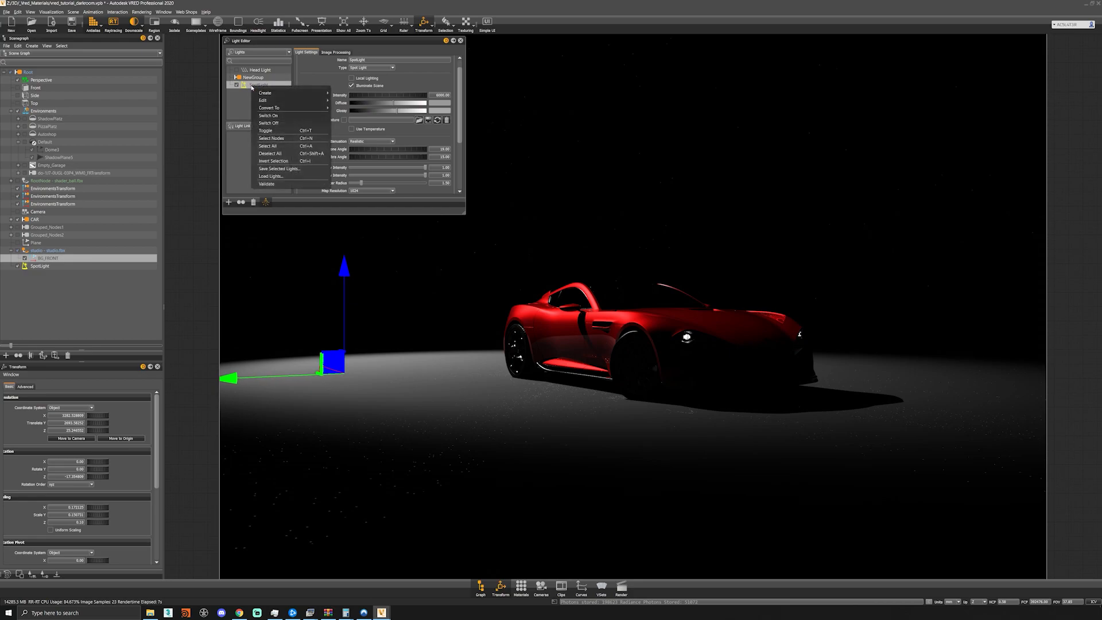
mouse_move(273, 94)
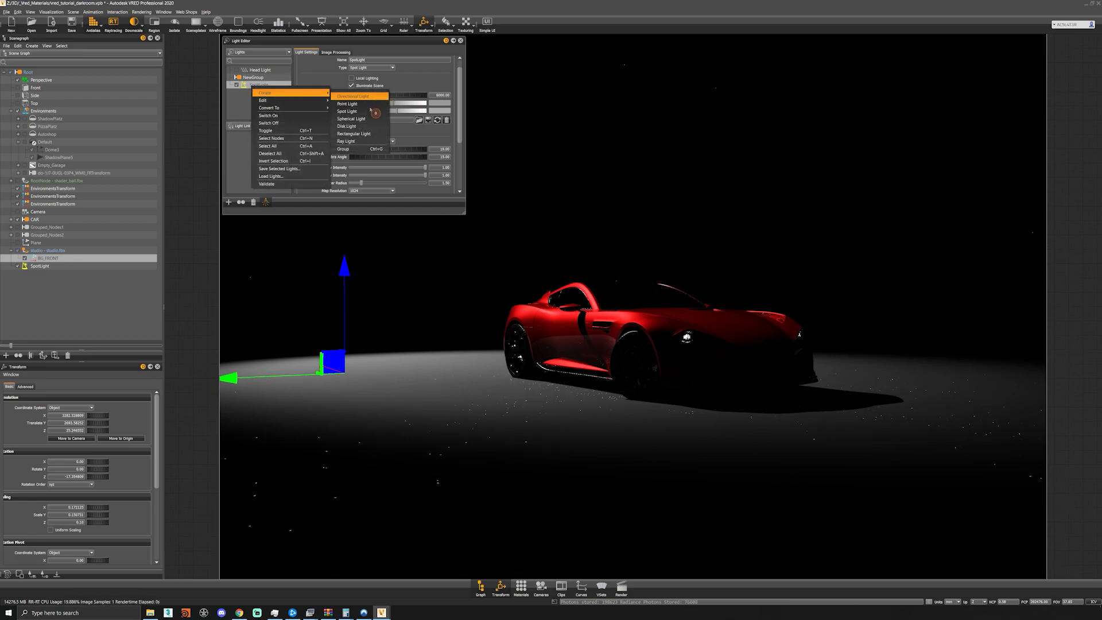
left_click(361, 133)
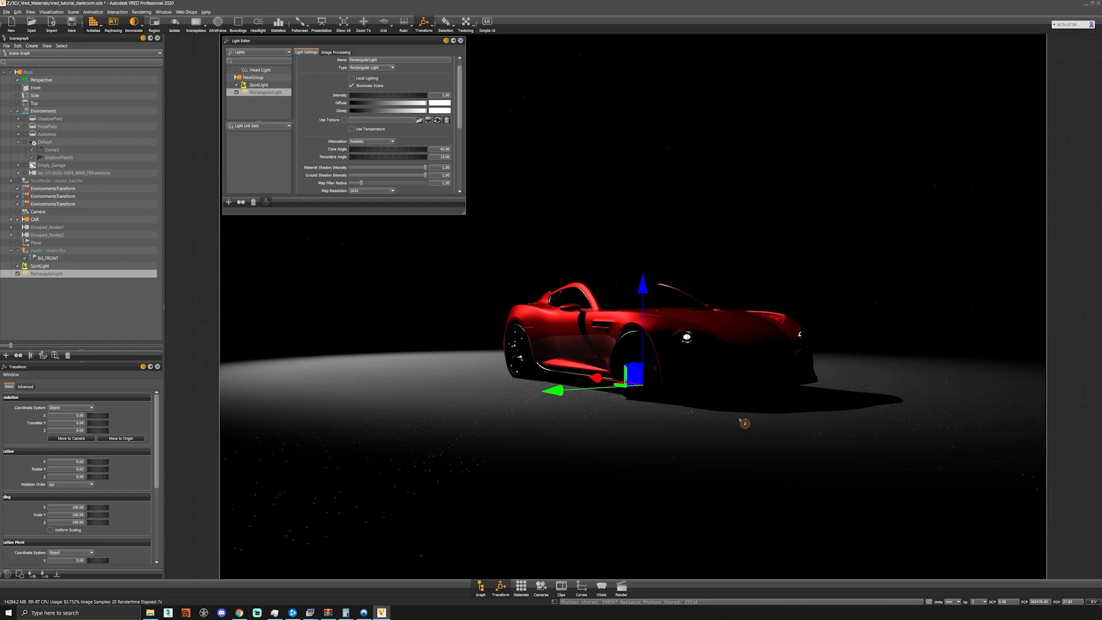
left_click_drag(441, 95, 477, 99)
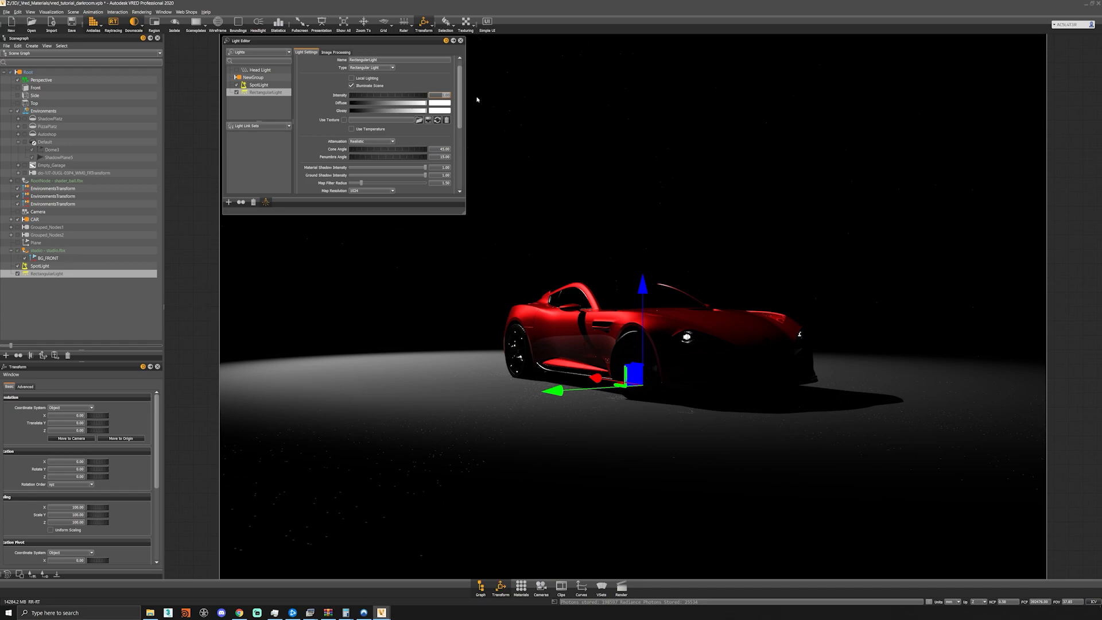
type("25")
key("Return")
- Move the rectangular light along Y beside the car at about 321 on Z, and scale it along X into a long strip
left_click_drag(580, 395, 483, 95)
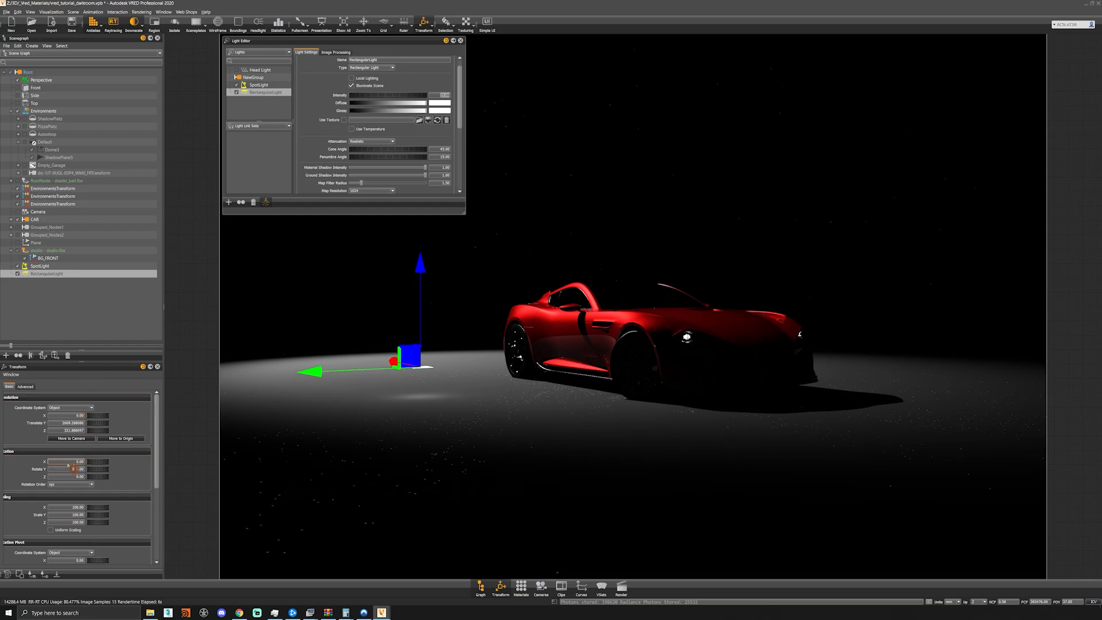
left_click(71, 507)
left_click(76, 515)
key("Return")
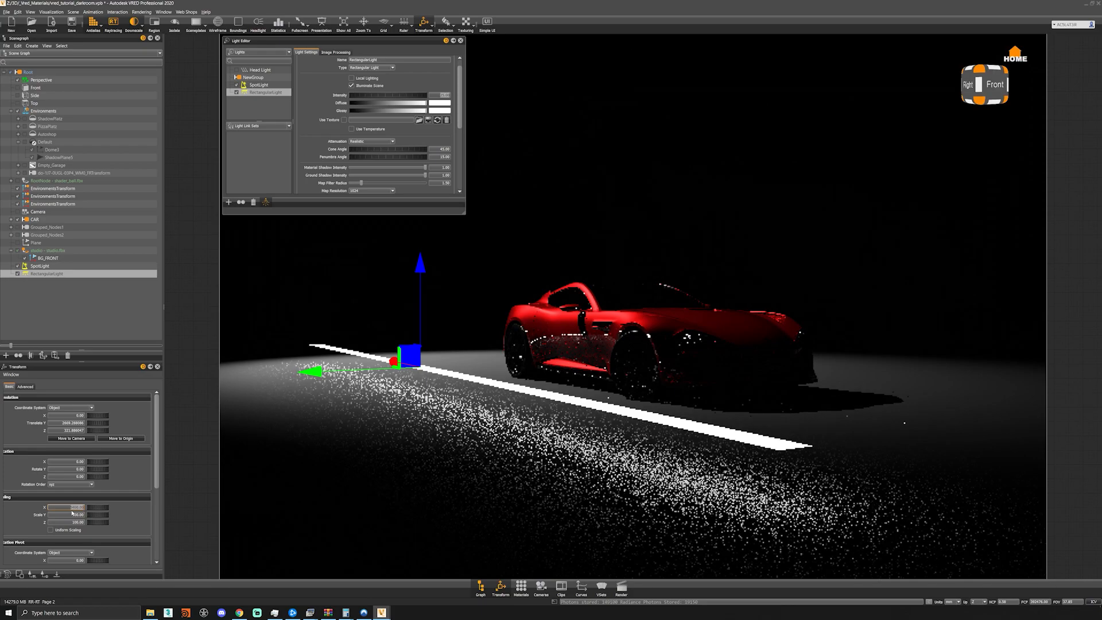
- Set the rectangular light's scale to 1500 on Y and 270 on Z
left_click(79, 515)
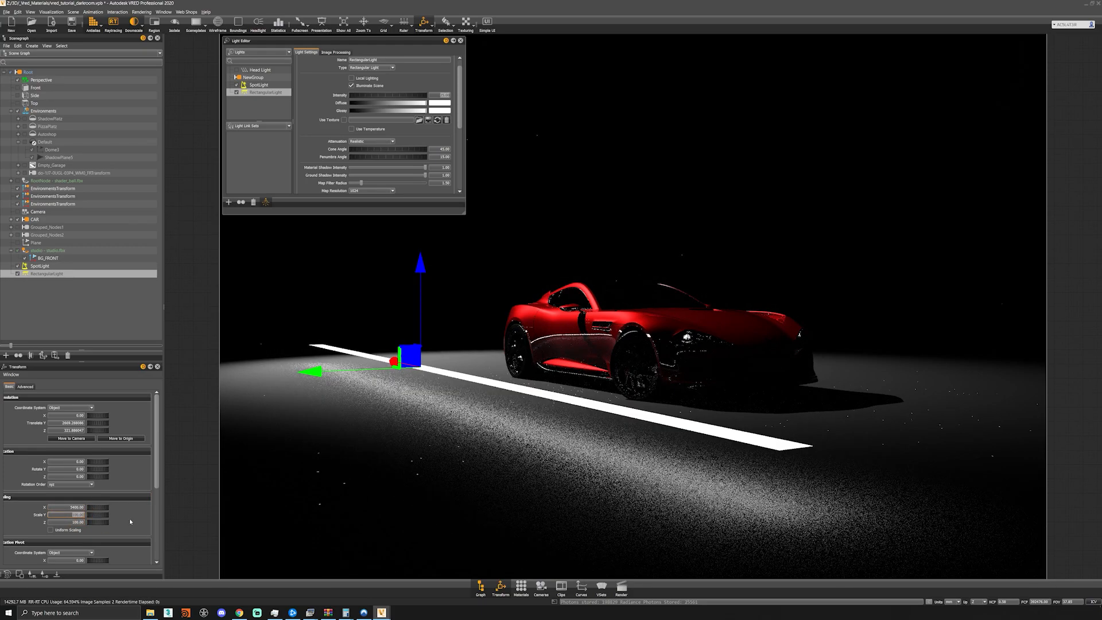
type("1500")
key("Return")
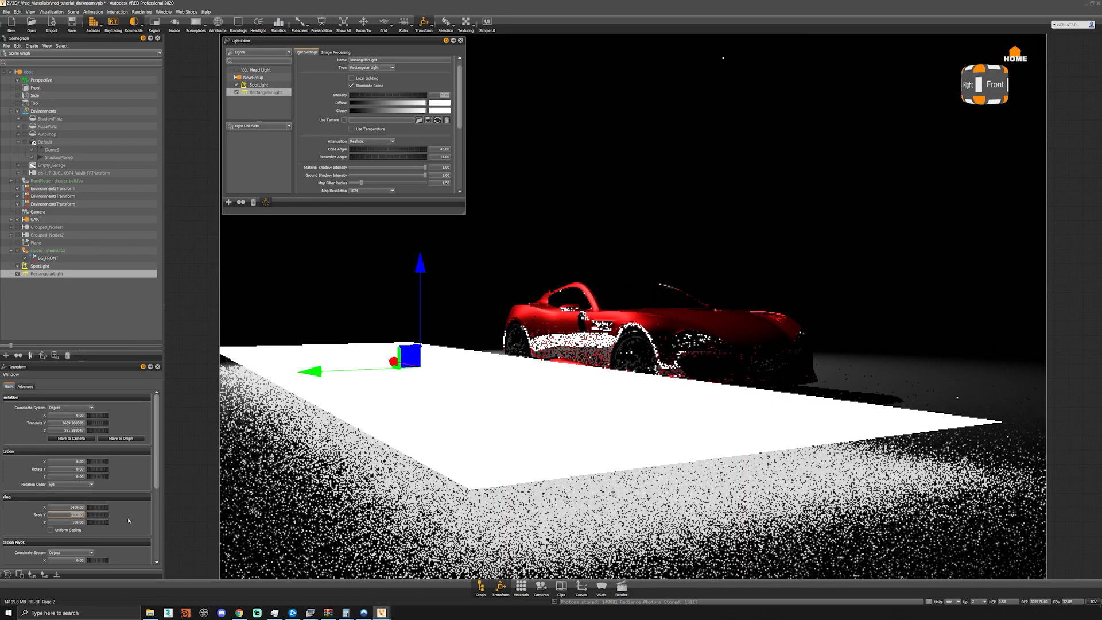
left_click(71, 522)
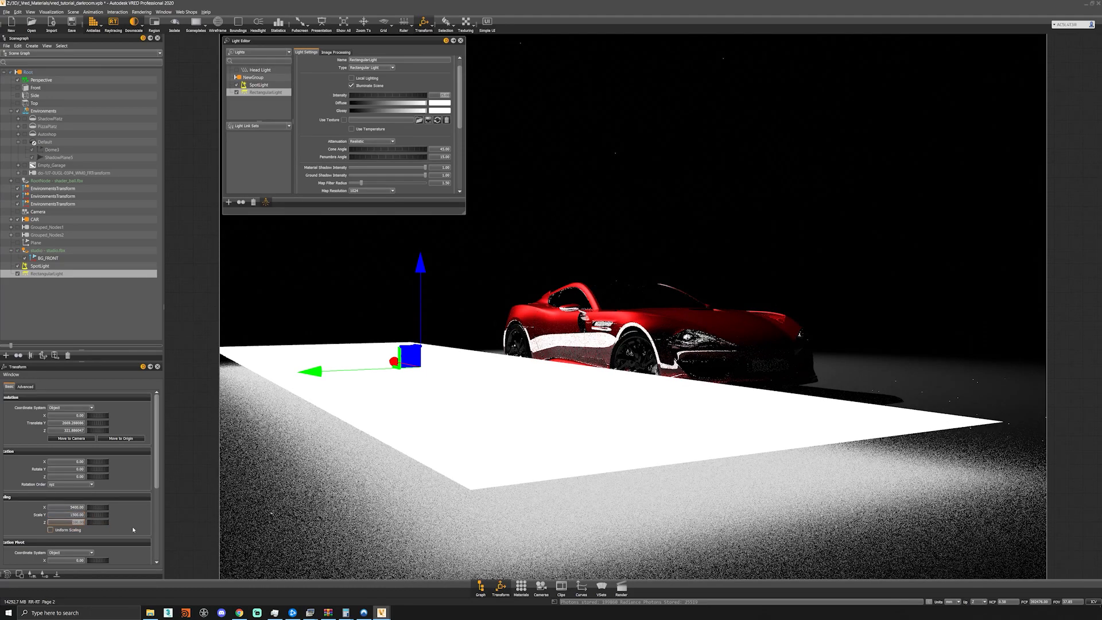
type("270")
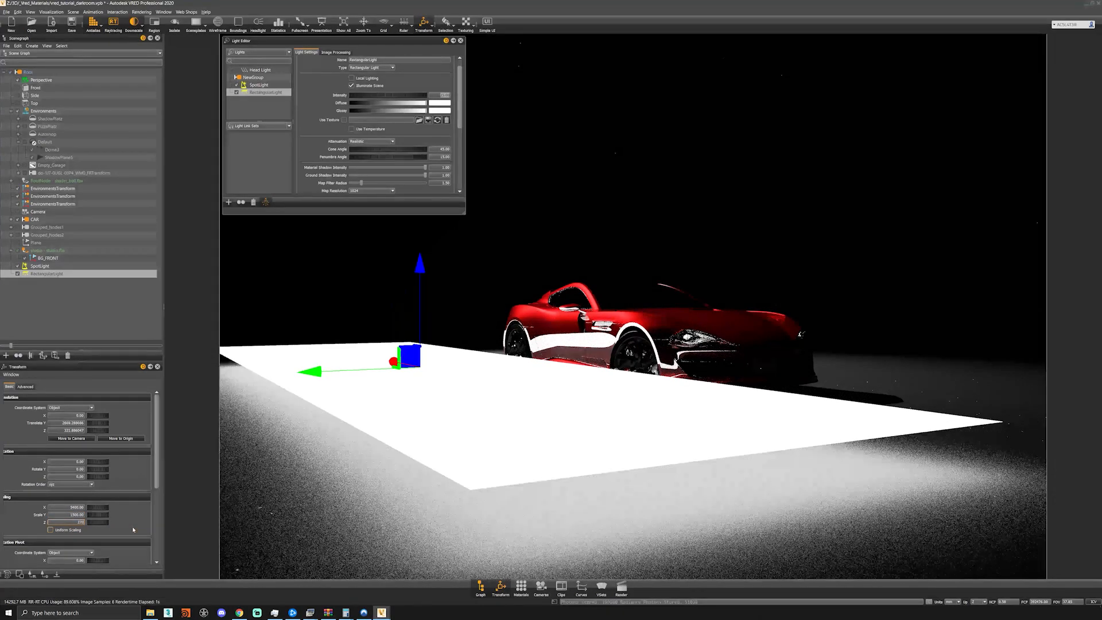
key("Return")
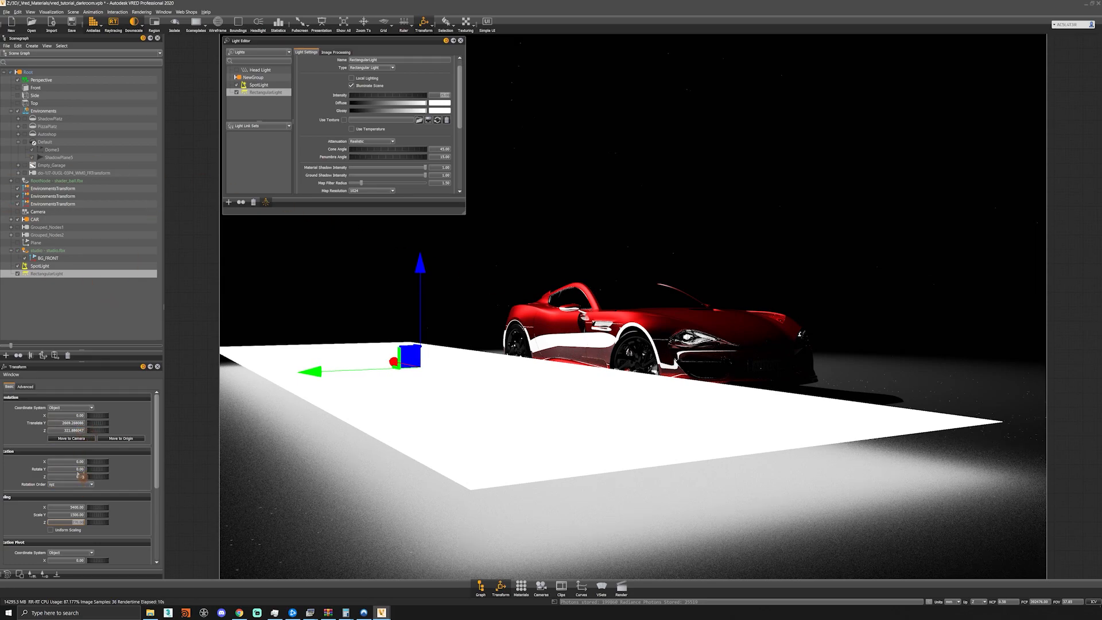
- Set the rectangular light's translation to 6114 on X, 1035 on Y and 517 on Z
left_click_drag(71, 416, 231, 433)
type("64")
key("BackSpace")
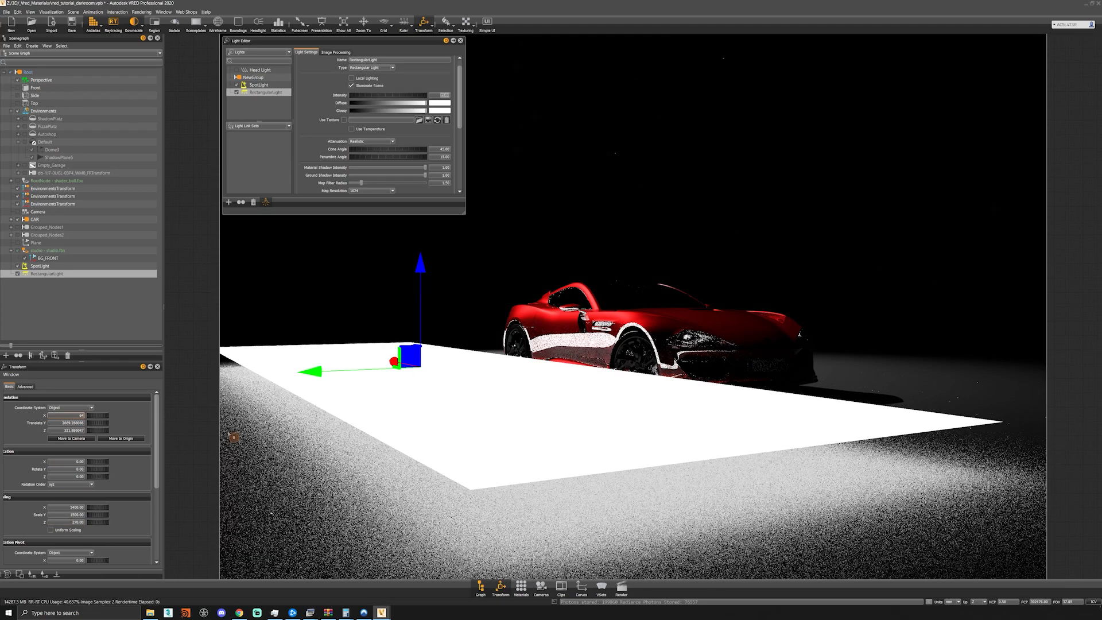
type("114")
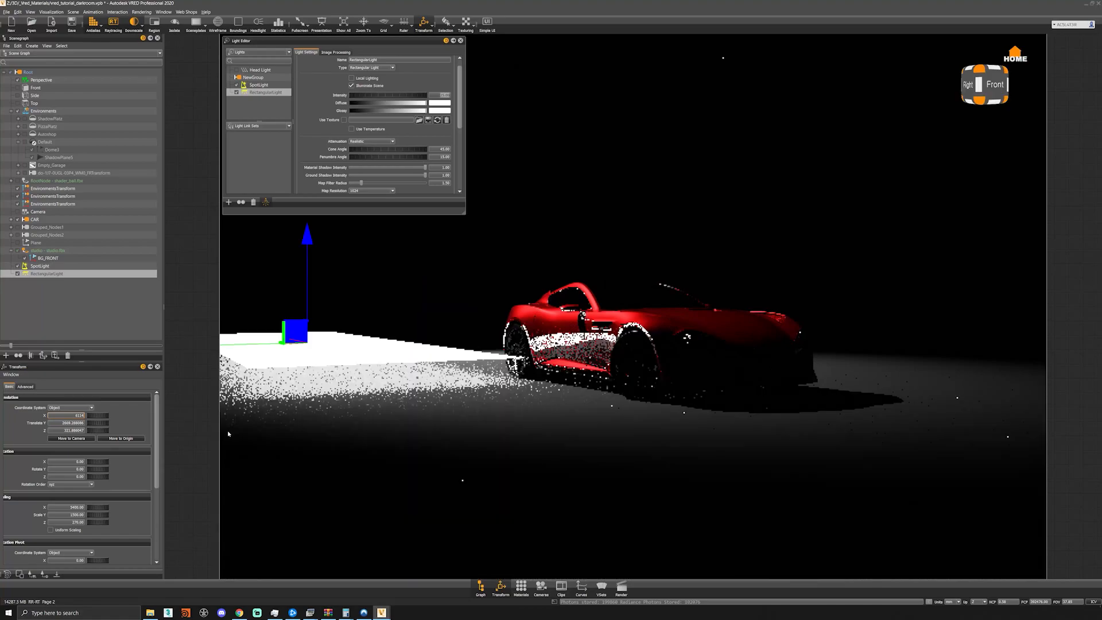
key("Tab")
type("1035")
key("Tab")
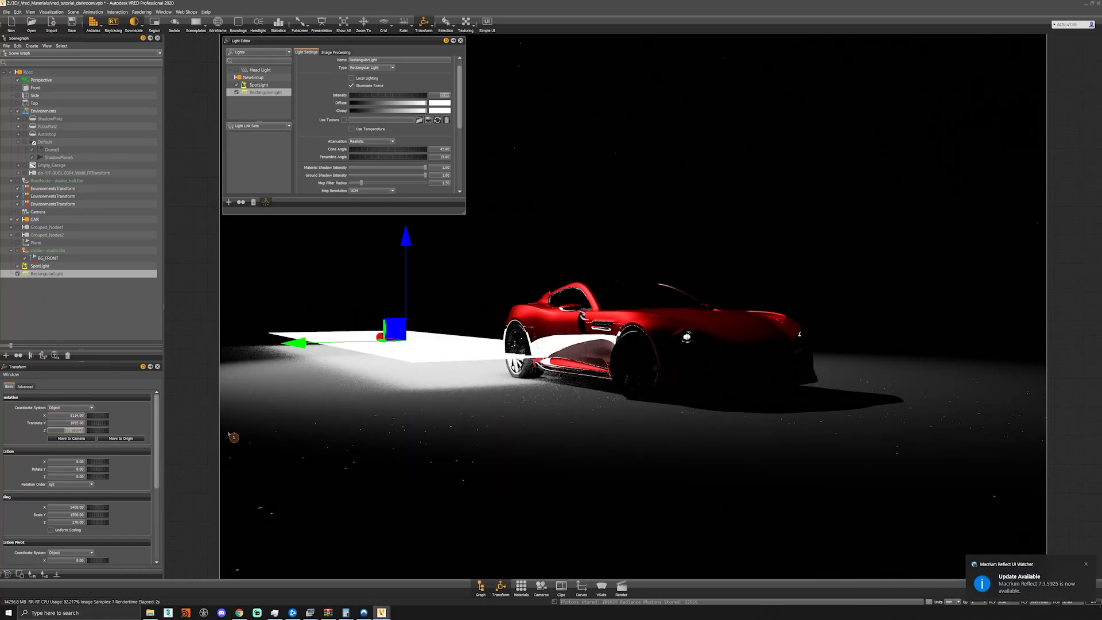
type("51")
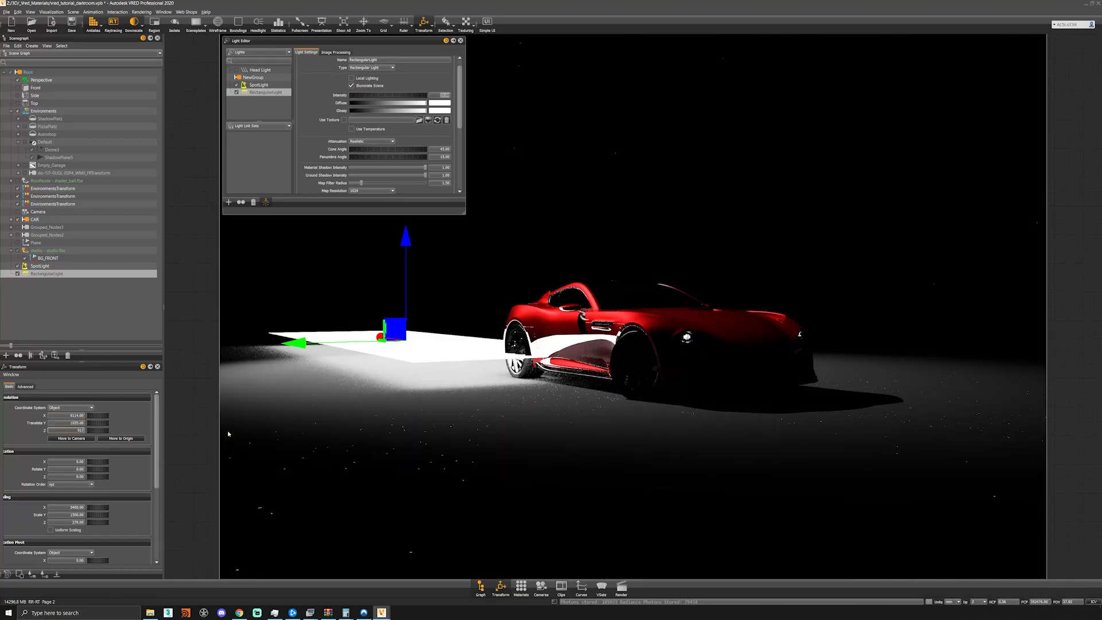
type("2")
key("Return")
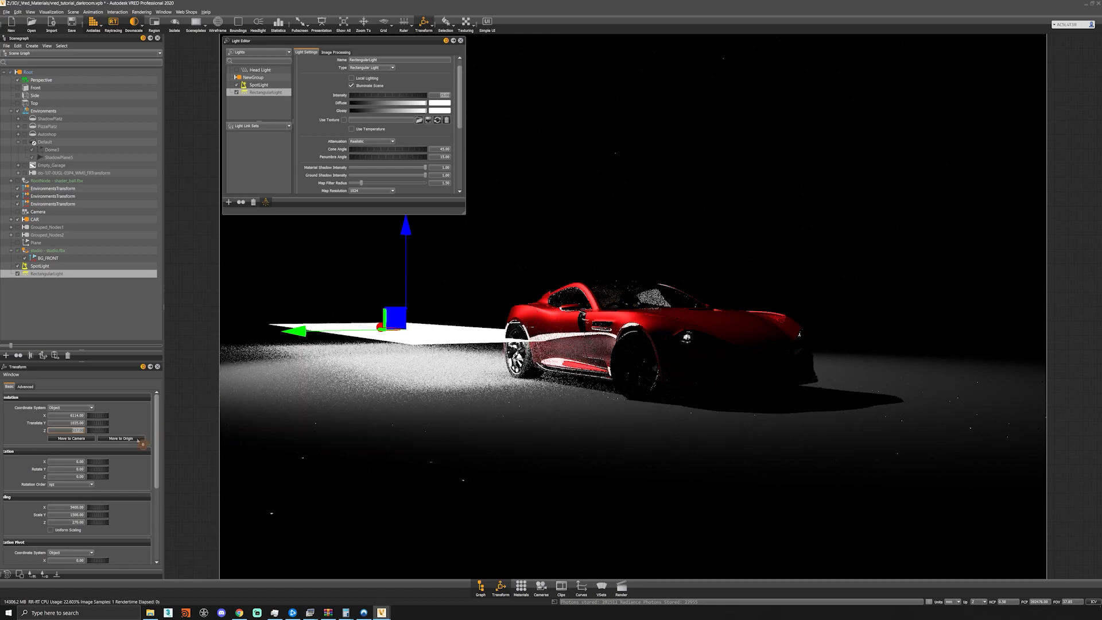
- Rotate the rectangular light about its X axis so it tilts toward the side of the car
left_click_drag(103, 463, 64, 462)
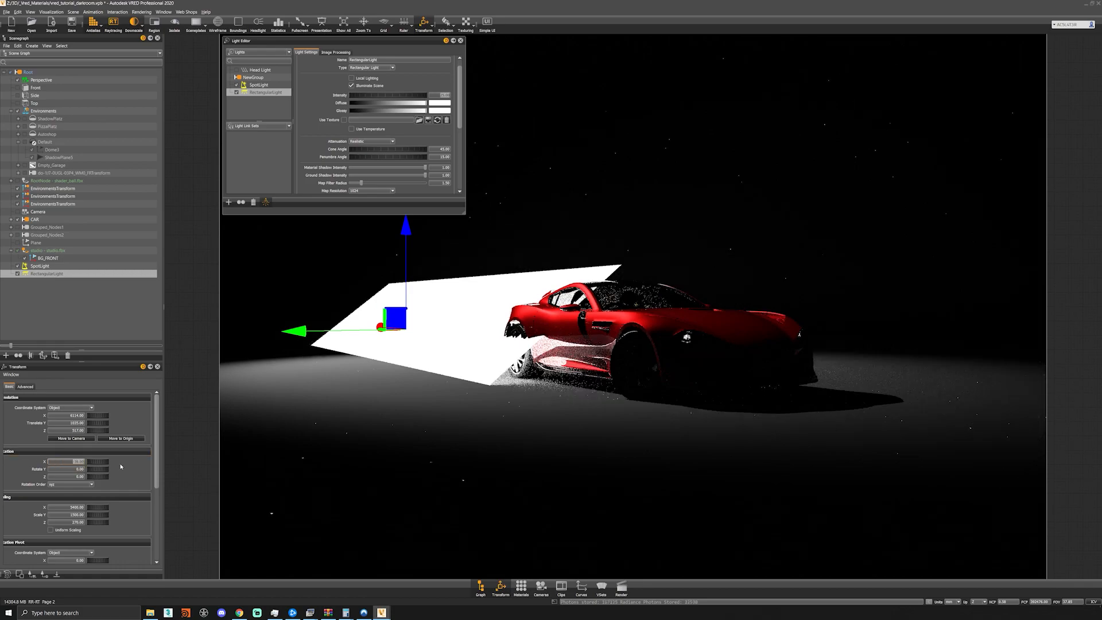
type("0")
key("Tab")
key("Tab")
key("Return")
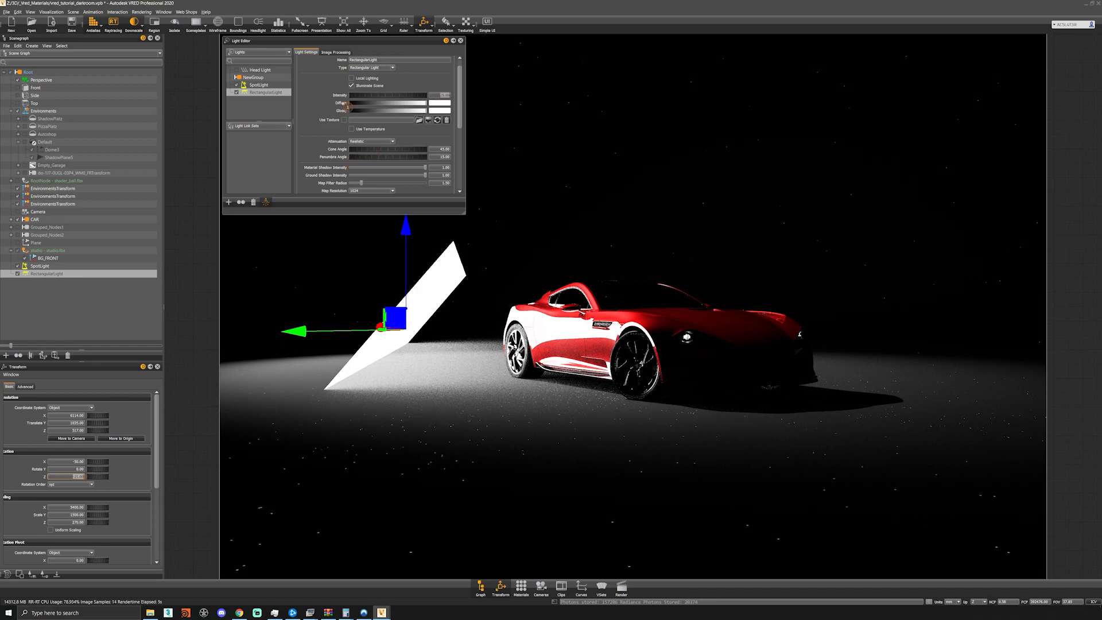
- Texture the rectangular light with the gradient_ramp softbox image rotated 180 degrees, and darken its diffuse color to grey
left_click(344, 119)
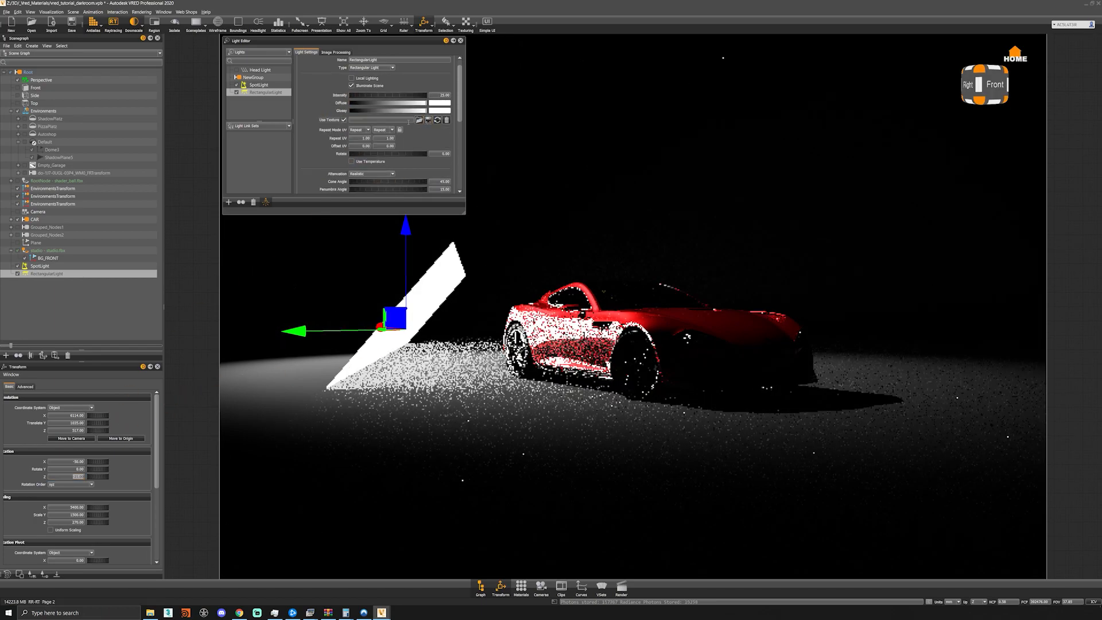
left_click(419, 119)
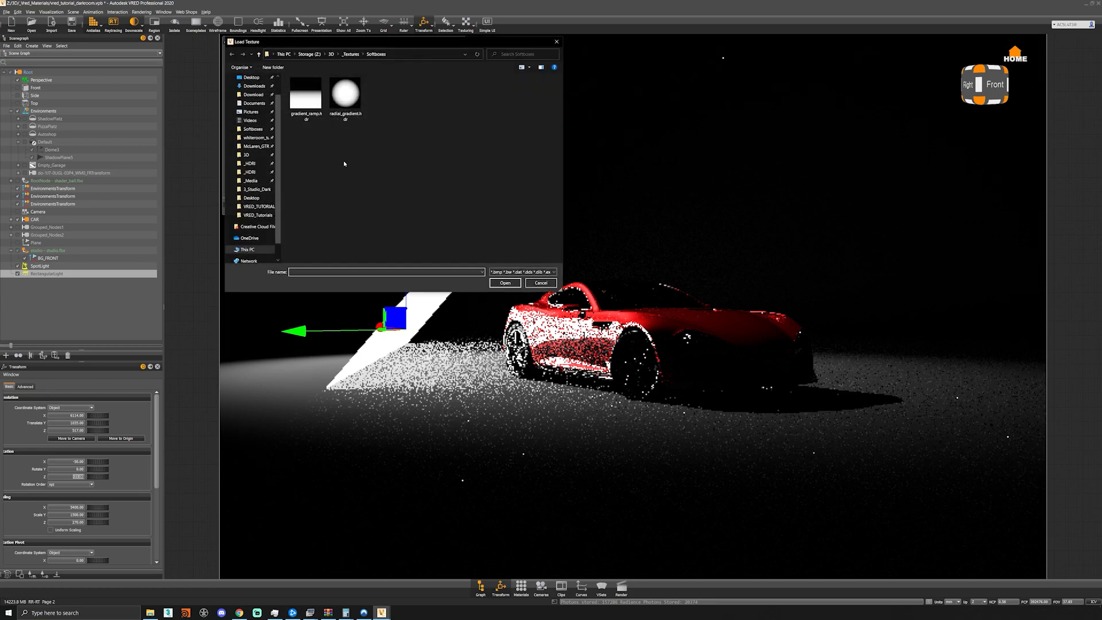
double_click(306, 94)
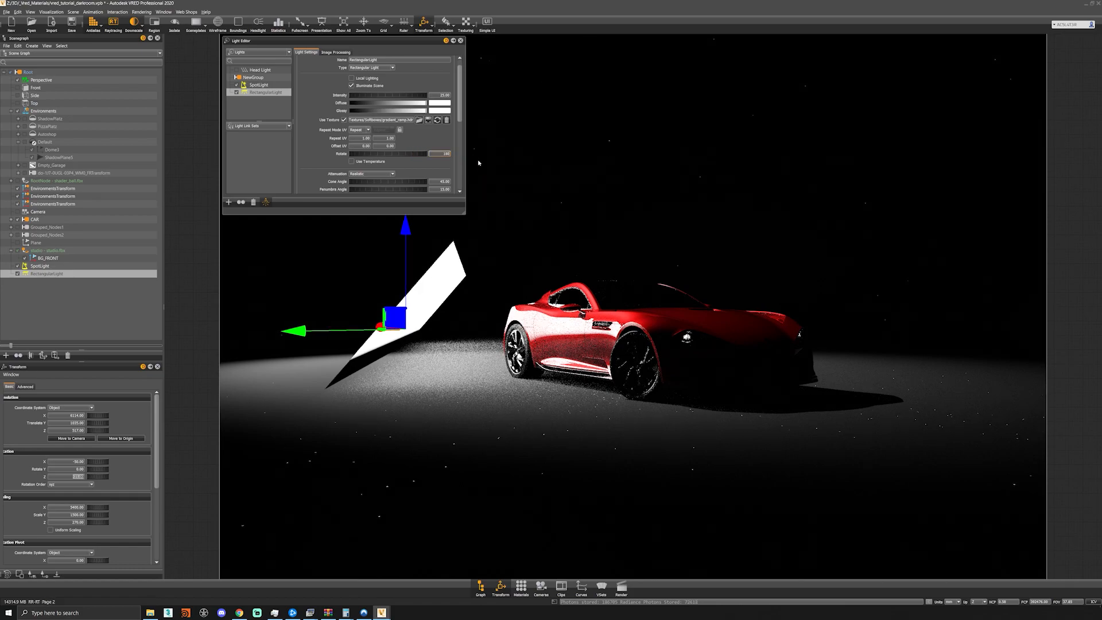
key("Return")
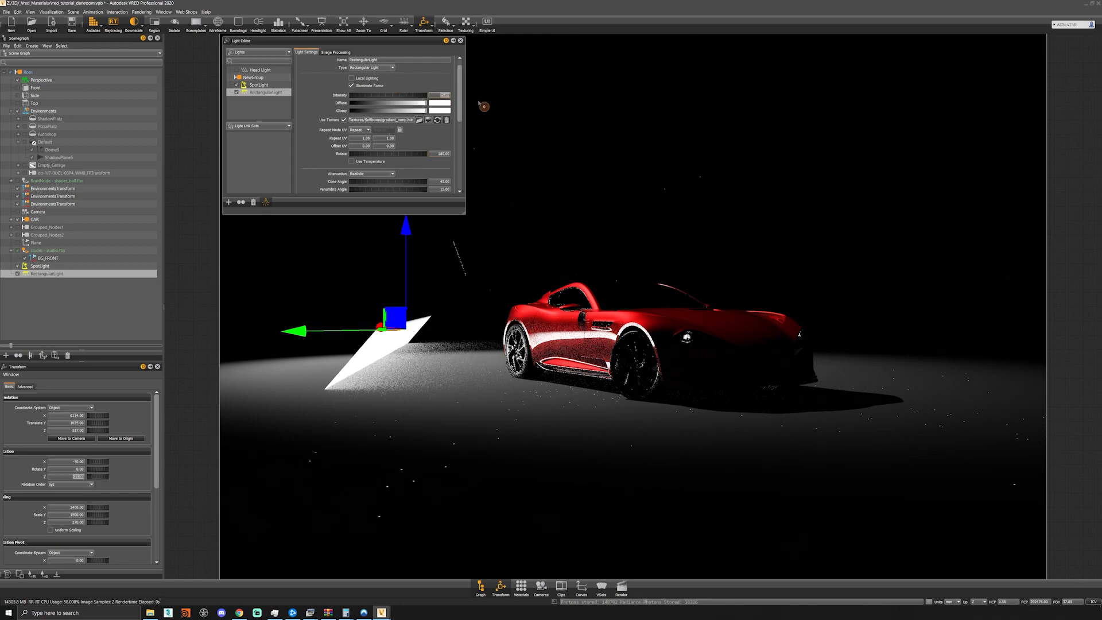
left_click_drag(425, 103, 389, 104)
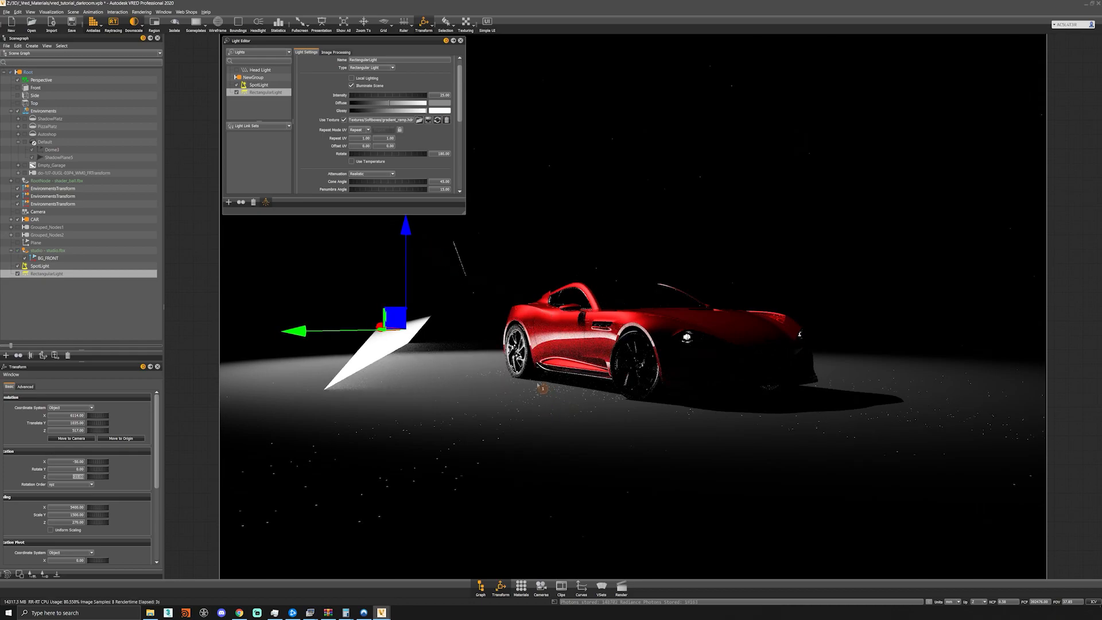
- Create a light link set that links the rectangular light to the CAR scene node only
right_click(259, 142)
left_click(277, 148)
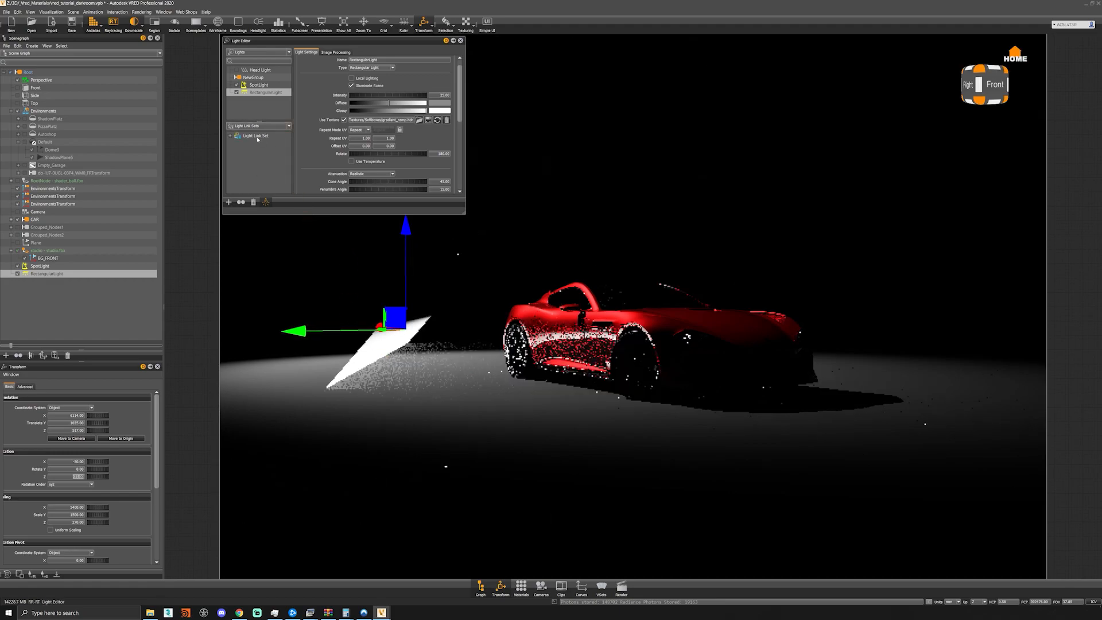
left_click(229, 136)
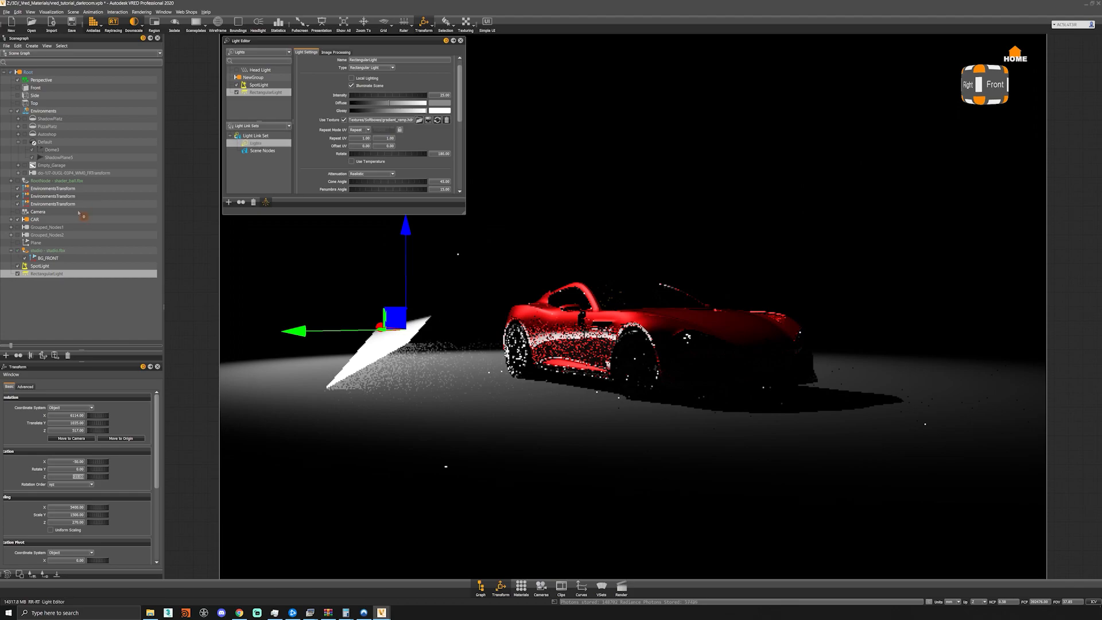
left_click_drag(265, 92, 256, 144)
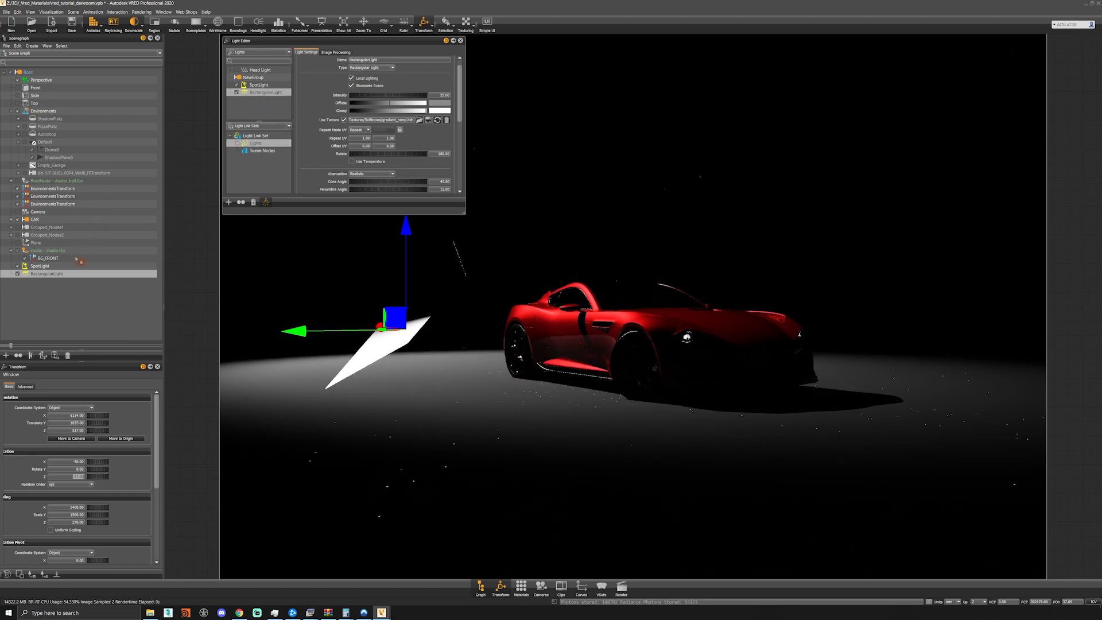
left_click(50, 220)
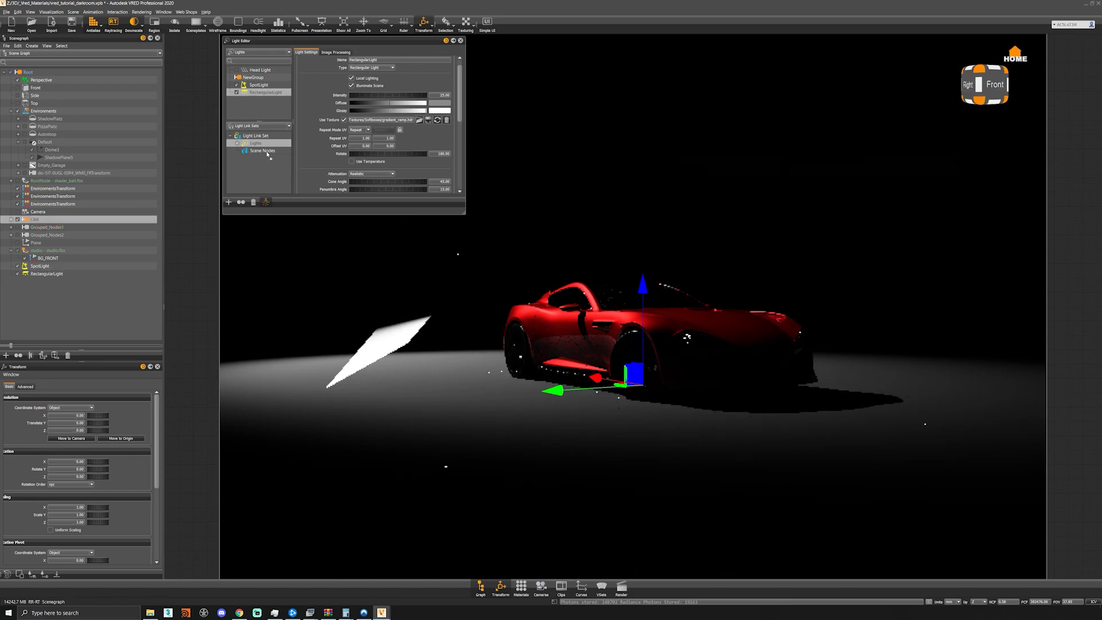
left_click_drag(268, 153, 268, 154)
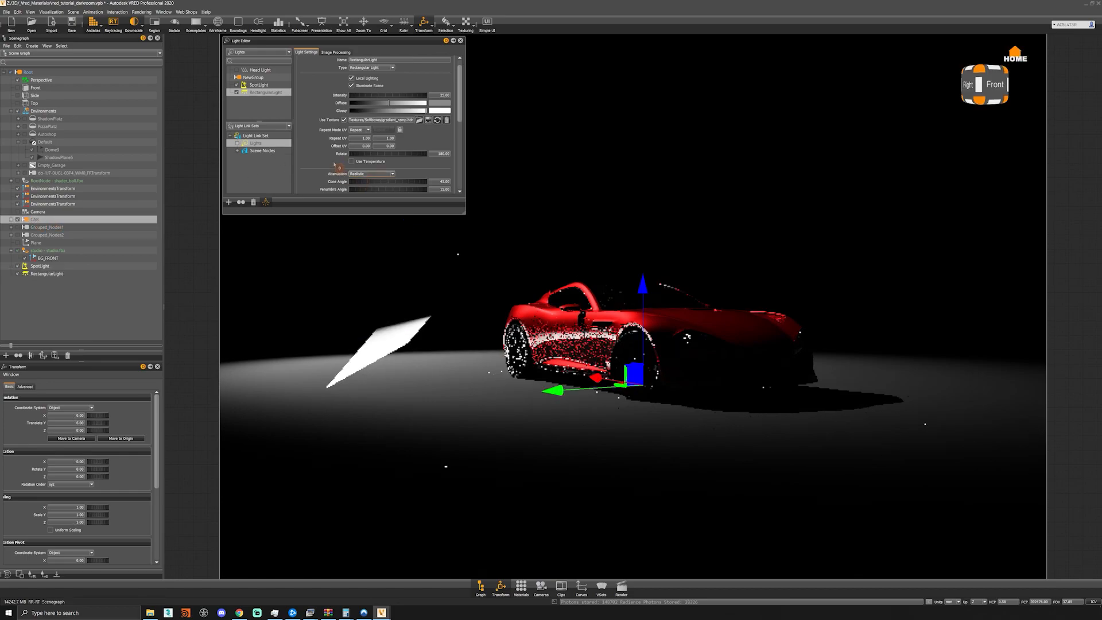
- Create a second rectangular light, raise it above the car and tilt it about its Y axis
scroll(323, 143, "down", 1)
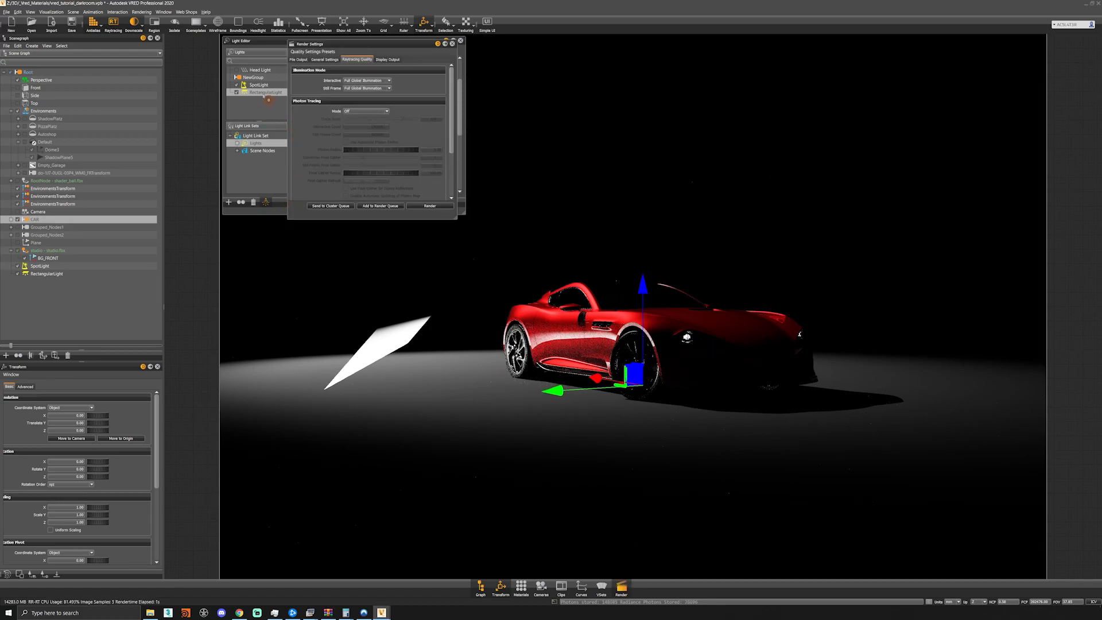
right_click(263, 93)
mouse_move(287, 102)
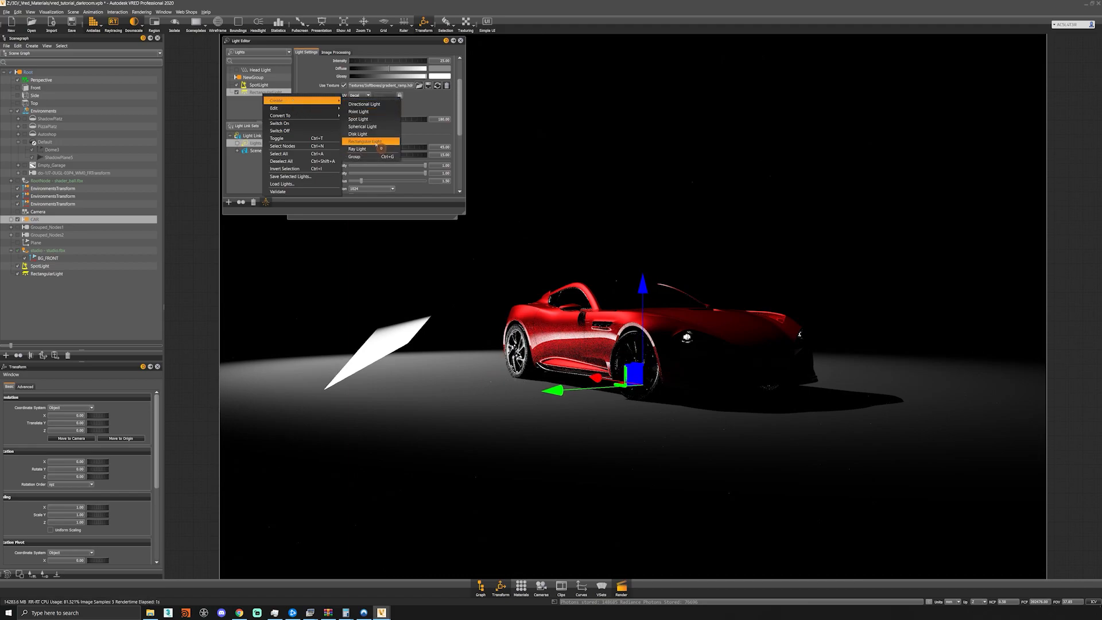
left_click(375, 141)
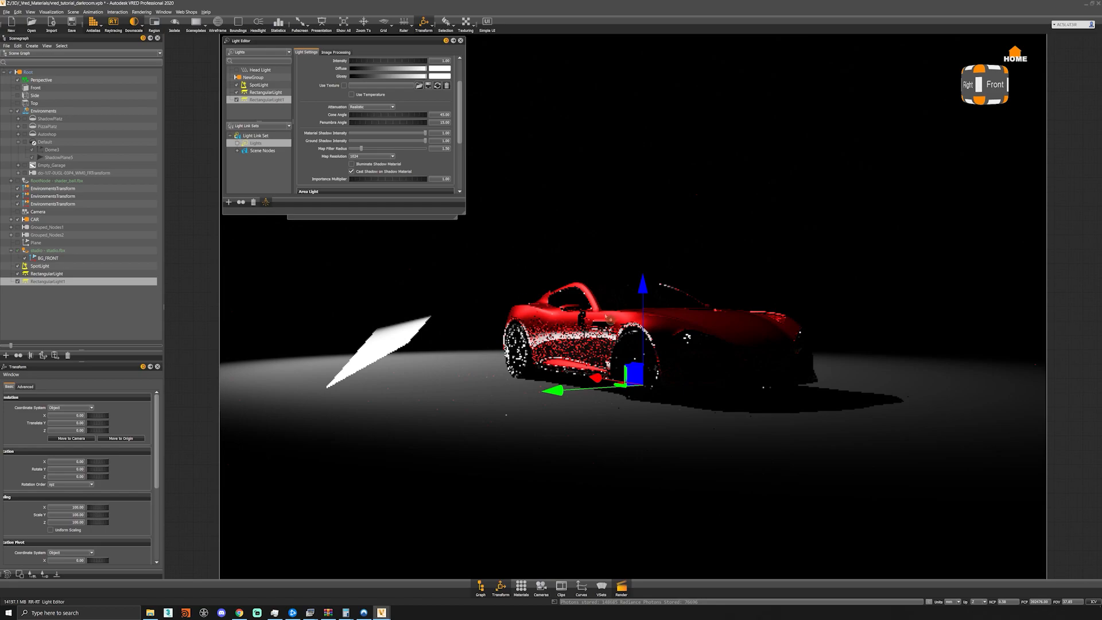
left_click_drag(642, 340, 606, 149)
key("e")
- Scale the second rectangular light to 2700 on X, 3440 on Y and 1081 on Z
left_click_drag(68, 508, 215, 518)
type("270")
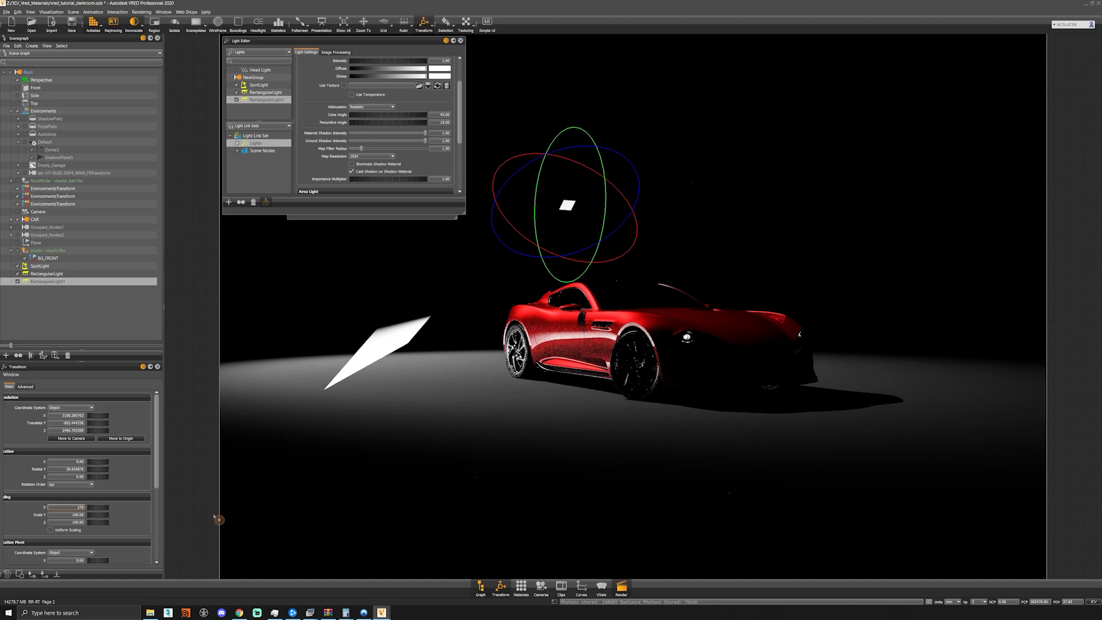
type("0")
key("Tab")
type("3")
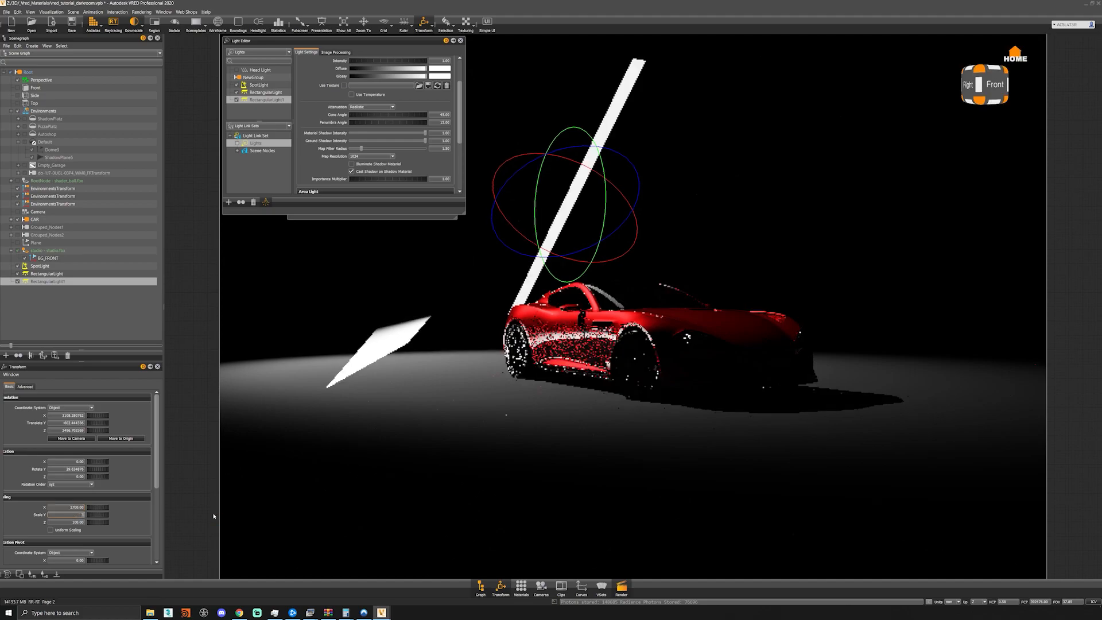
type("440")
key("Tab")
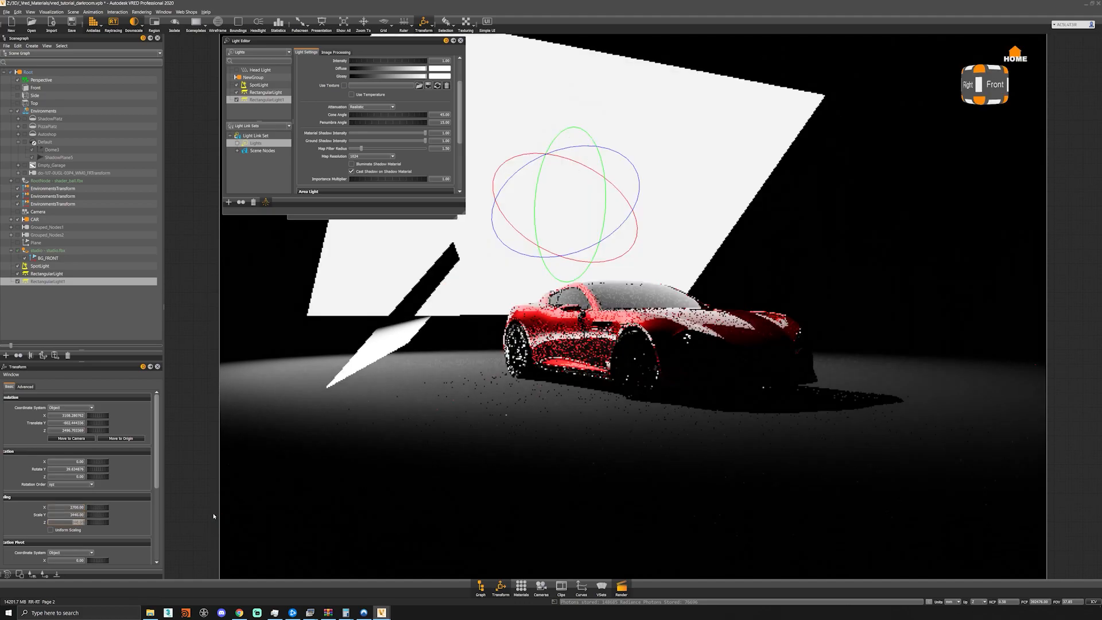
type("1081")
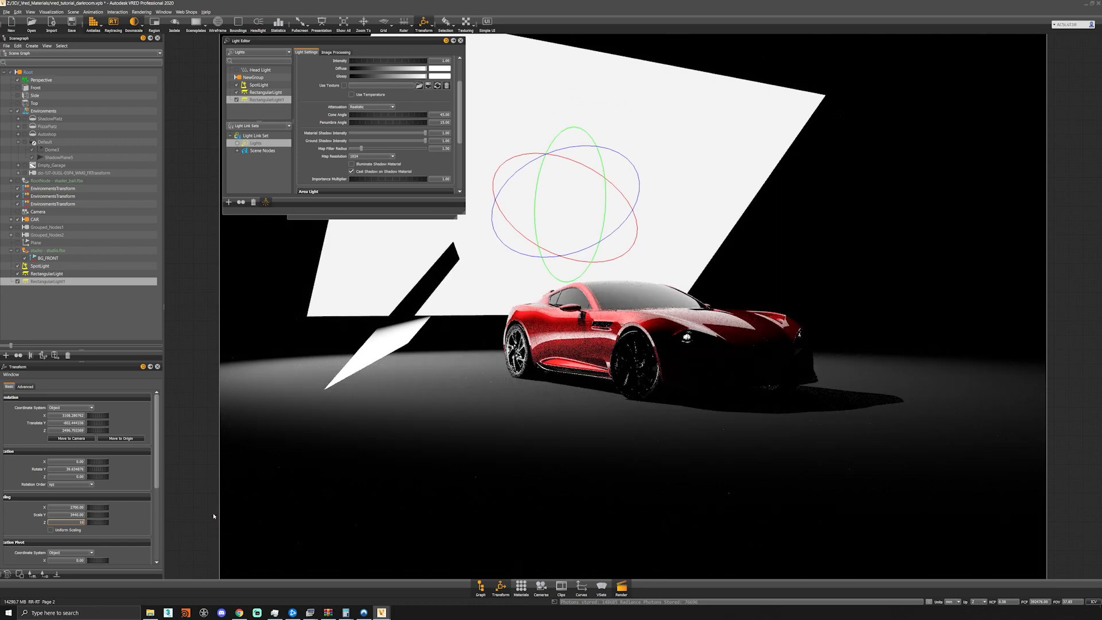
key("Return")
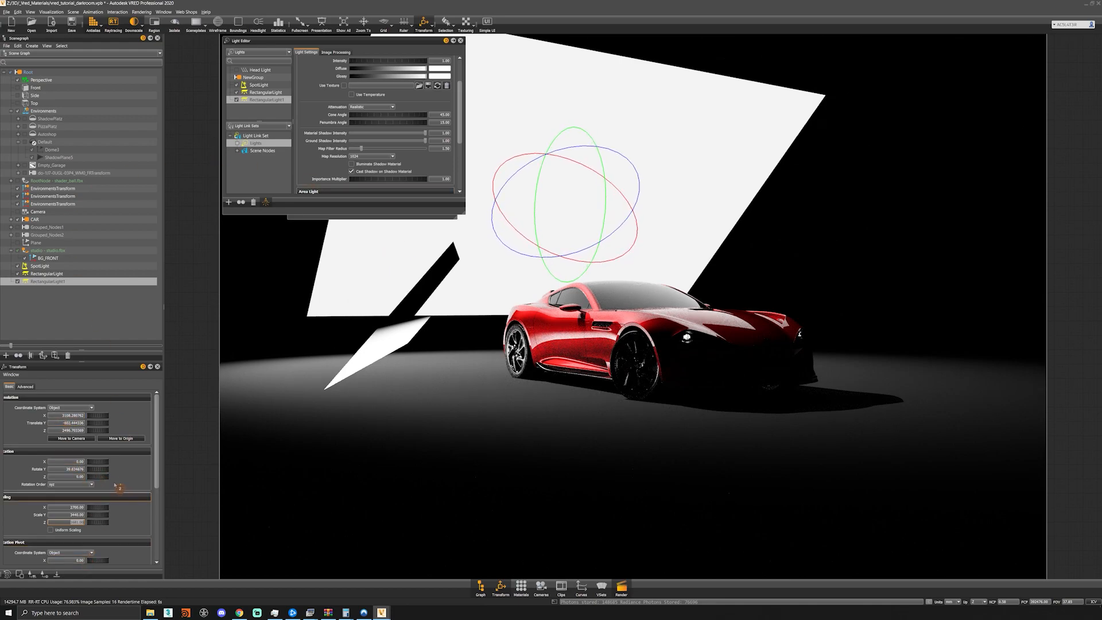
- Move the second rectangular light farther along X, with translation -2813 on Y and 4501 on Z
left_click(62, 417)
type("0")
type("1")
key("Tab")
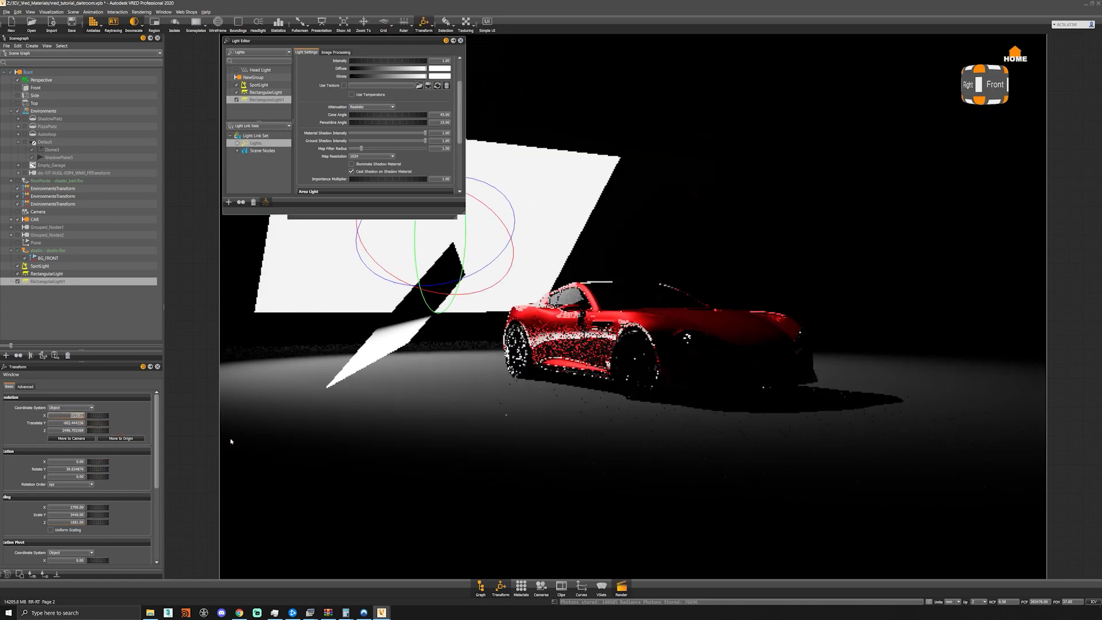
type("-28")
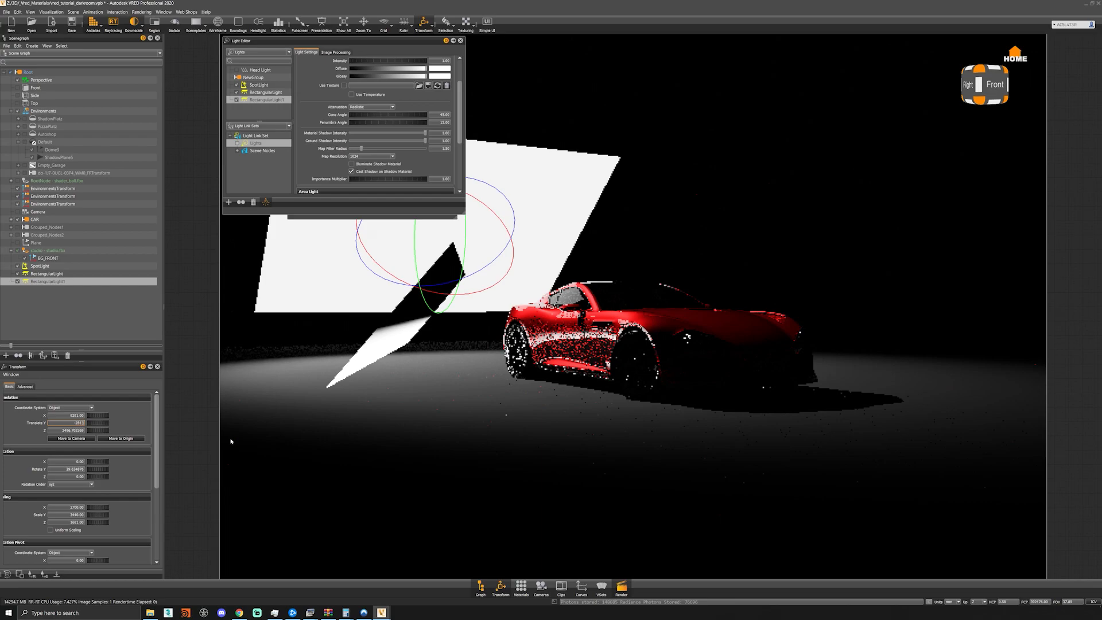
type("13")
key("Tab")
type("-4501")
key("Return")
key("BackSpace")
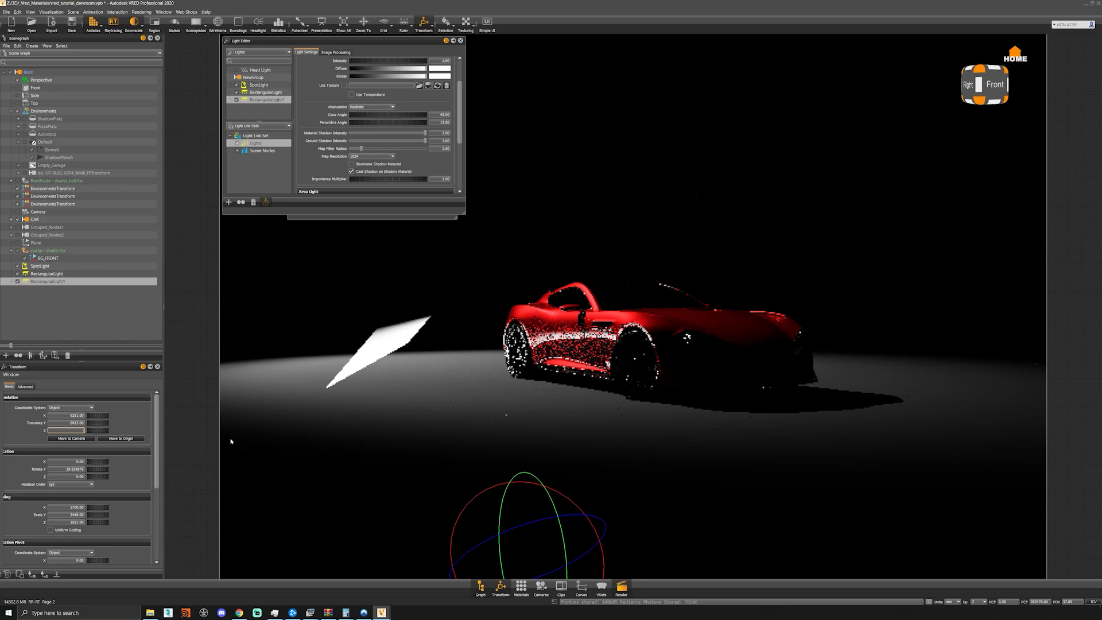
key("Return")
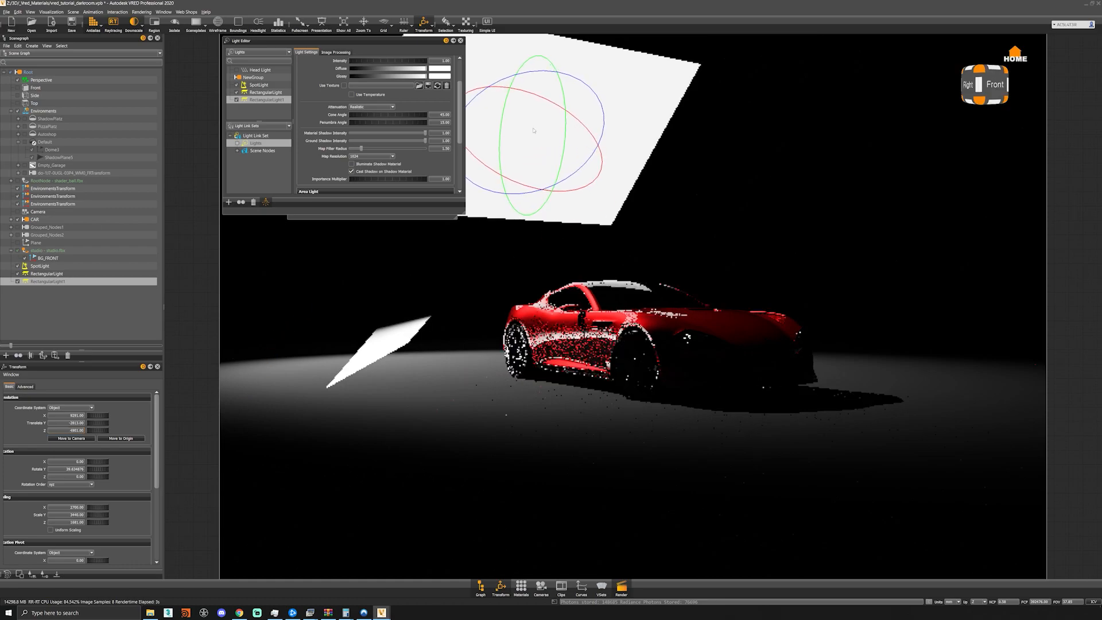
- Try a different rotation for the second rectangular light above the car and undo it
left_click_drag(491, 138, 581, 137)
key("ctrl+z")
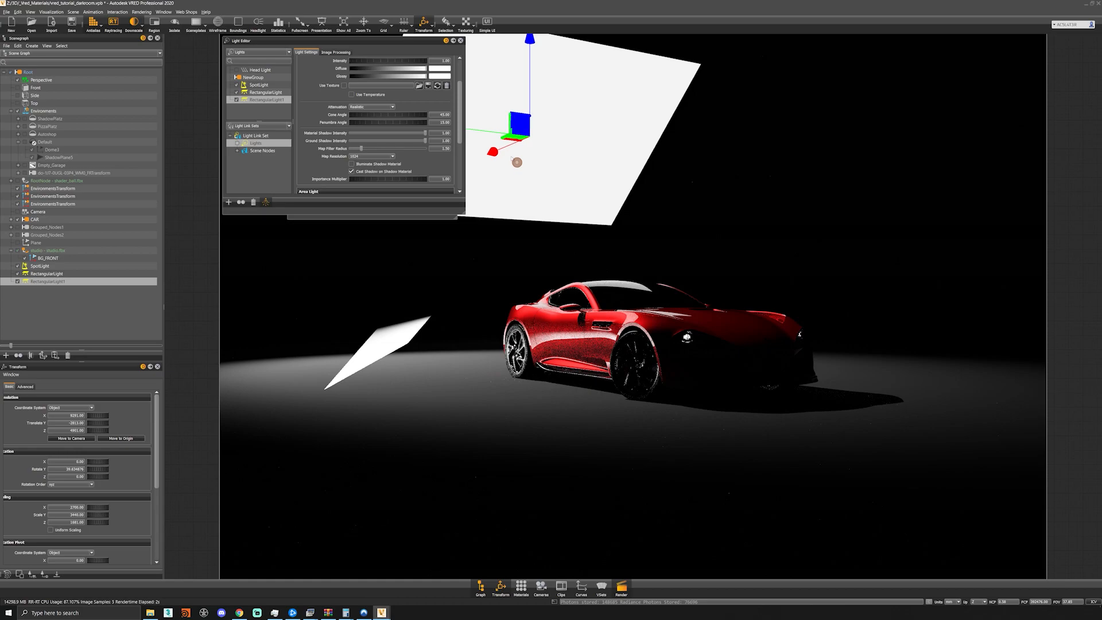
- Move the second rectangular light farther from the car and stretch it to about 4715 on Y
mouse_move(496, 168)
left_mouse_down()
mouse_move(484, 176)
mouse_move(501, 146)
mouse_move(565, 153)
mouse_move(508, 181)
mouse_move(481, 167)
left_mouse_up()
key("shift+r")
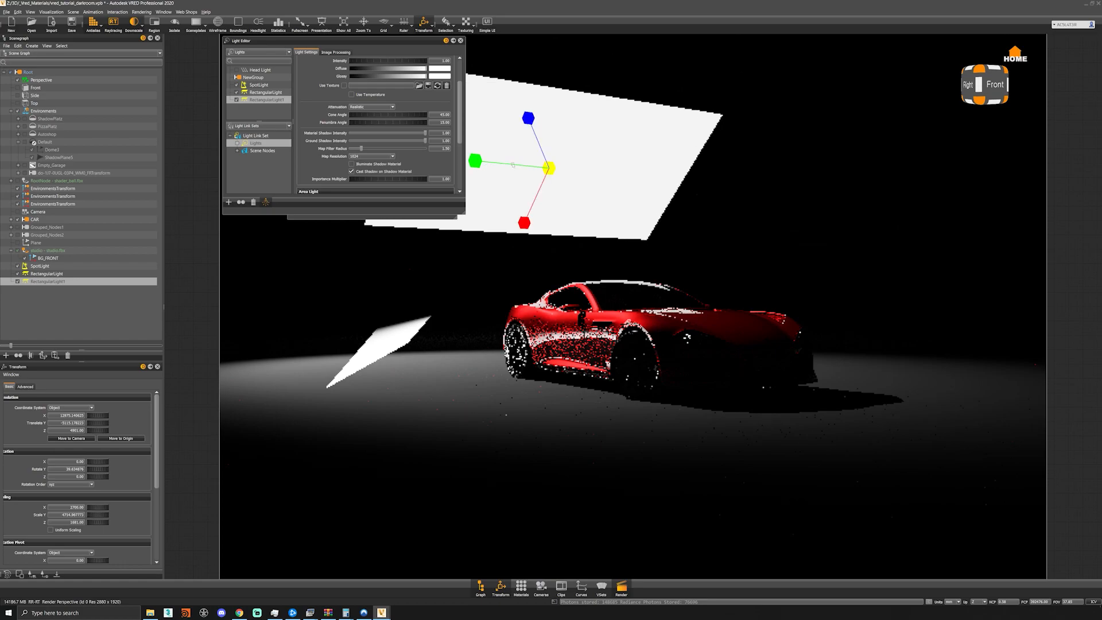
- Enable a texture on the second rectangular light and load the radial gradient image from the softboxes folder
scroll(401, 134, "up", 2)
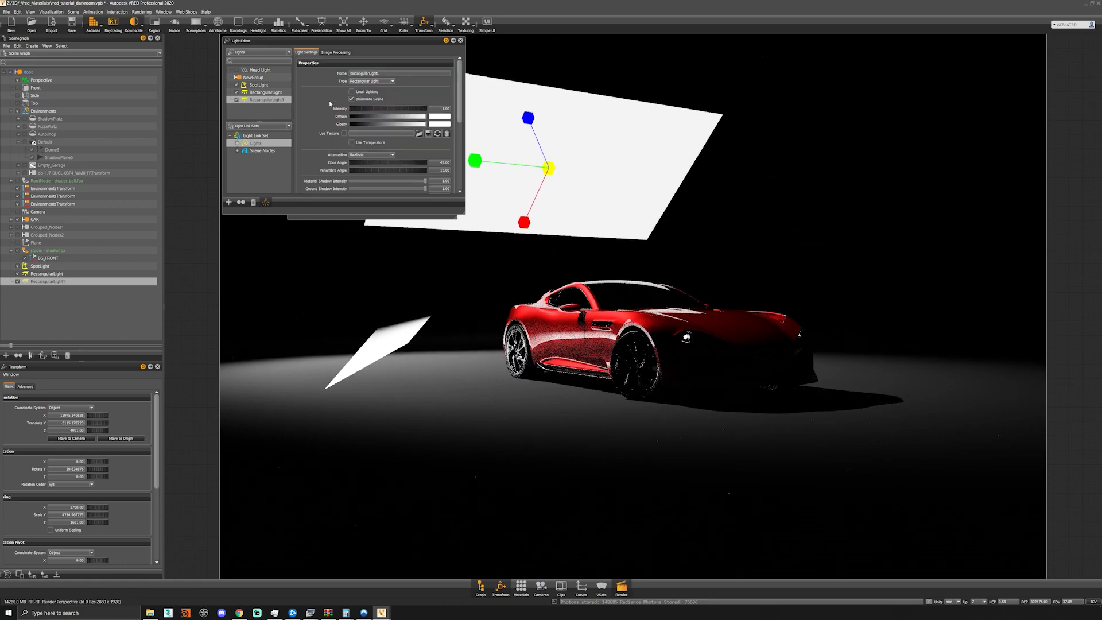
left_click(344, 133)
left_click(419, 133)
left_click(345, 94)
double_click(345, 94)
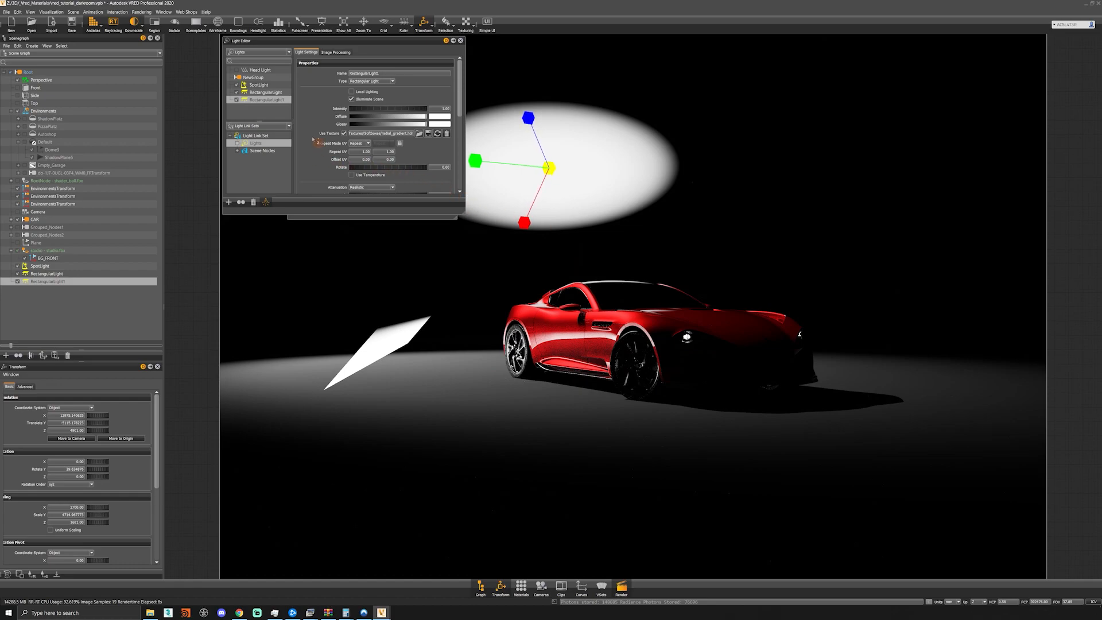
- Set the intensity of the radial-gradient rectangular light to 13
scroll(313, 139, "down", 3)
scroll(314, 139, "up", 2)
left_click_drag(384, 101, 436, 100)
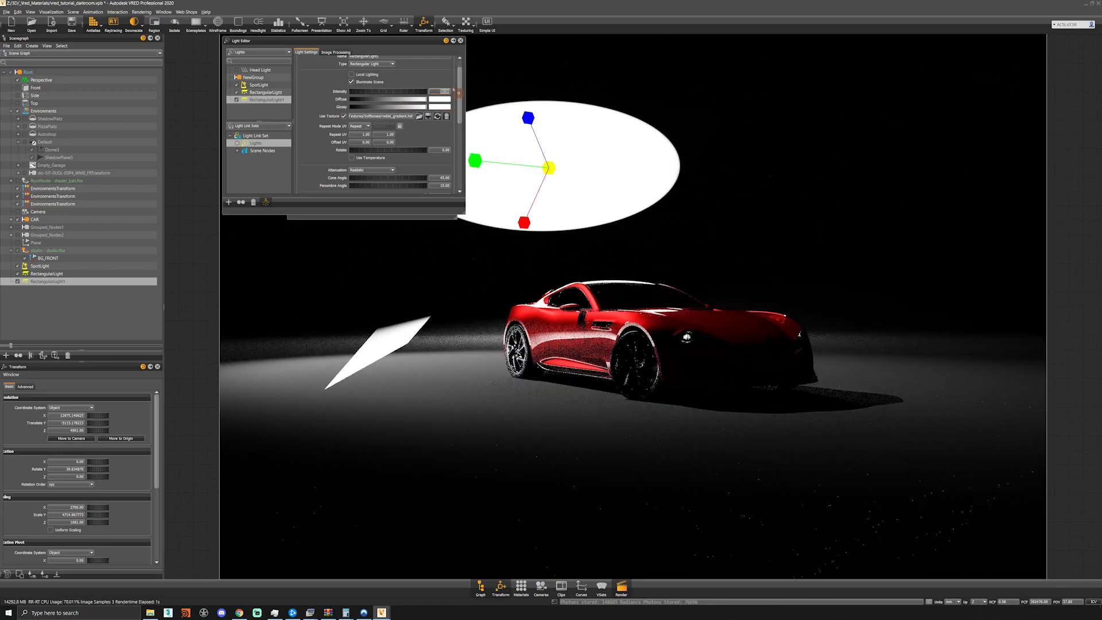
double_click(435, 90)
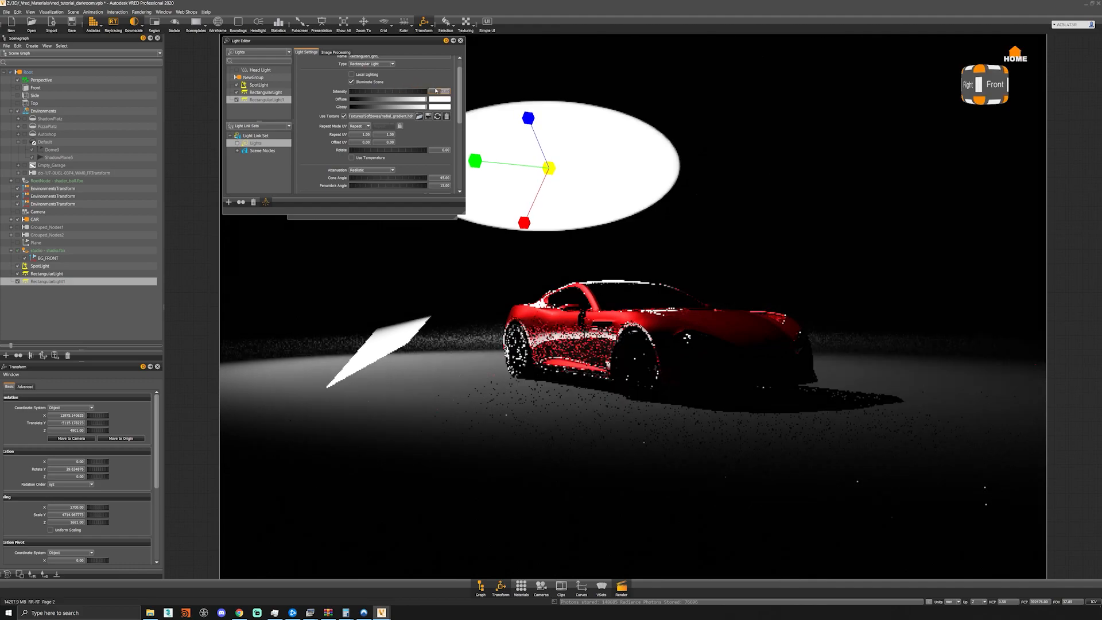
type("13")
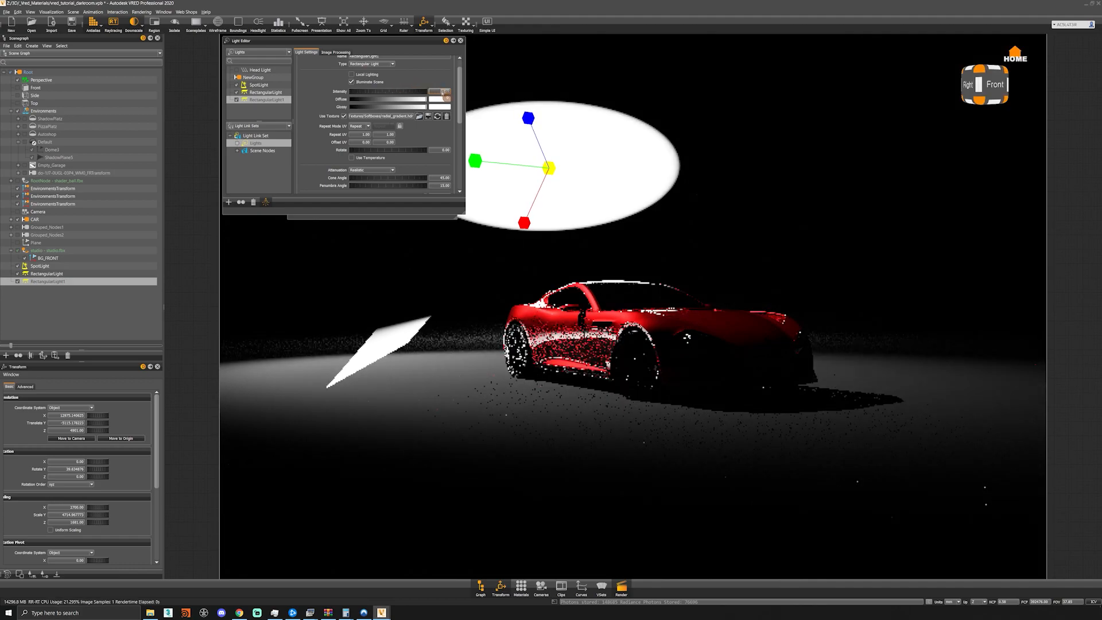
- Turn off Primary Visibility for both rectangular lights, keeping them visible in reflections
scroll(314, 125, "down", 6)
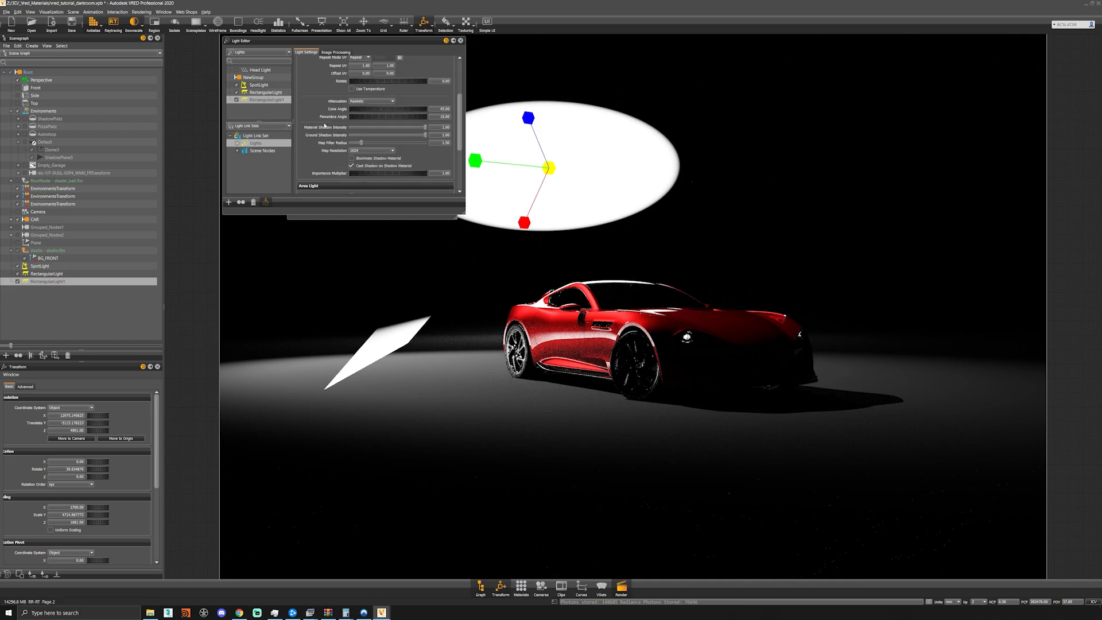
left_click(352, 135)
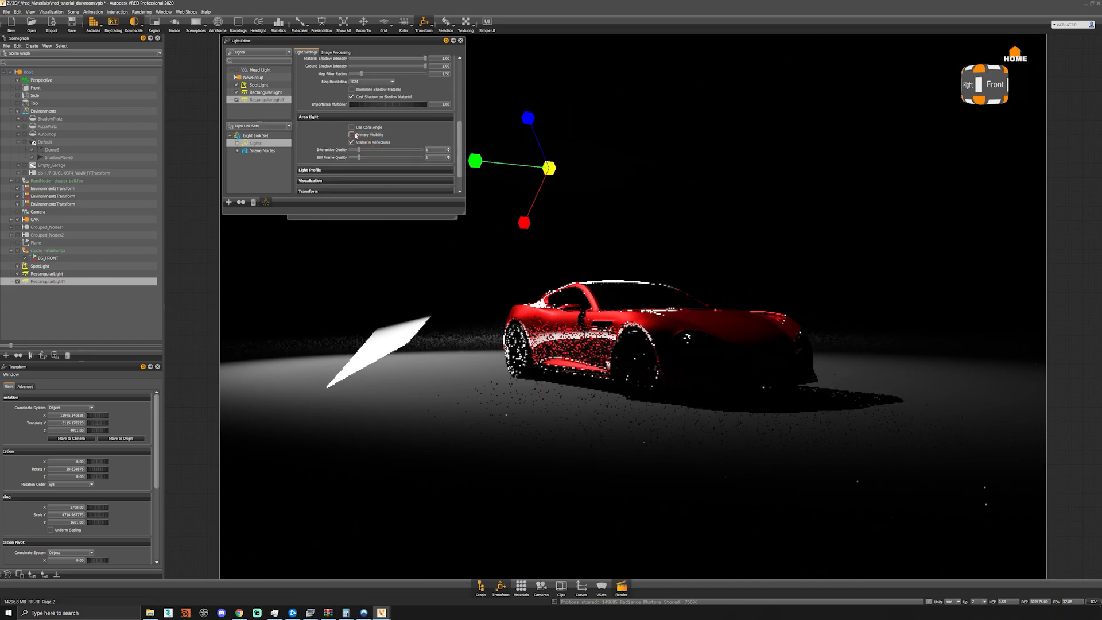
left_click(400, 343)
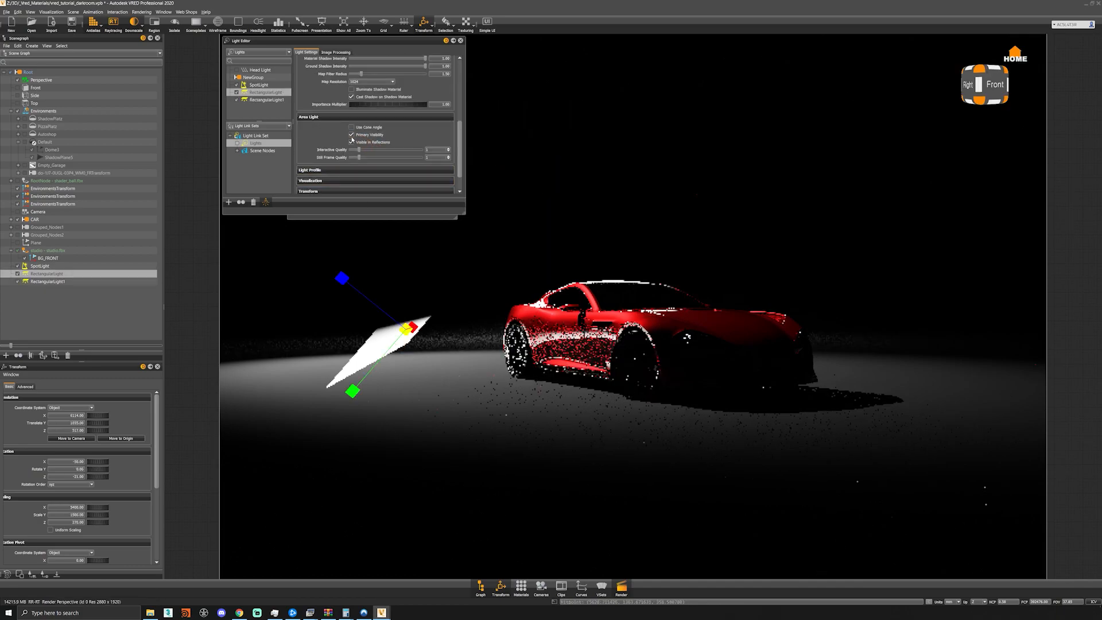
left_click(351, 134)
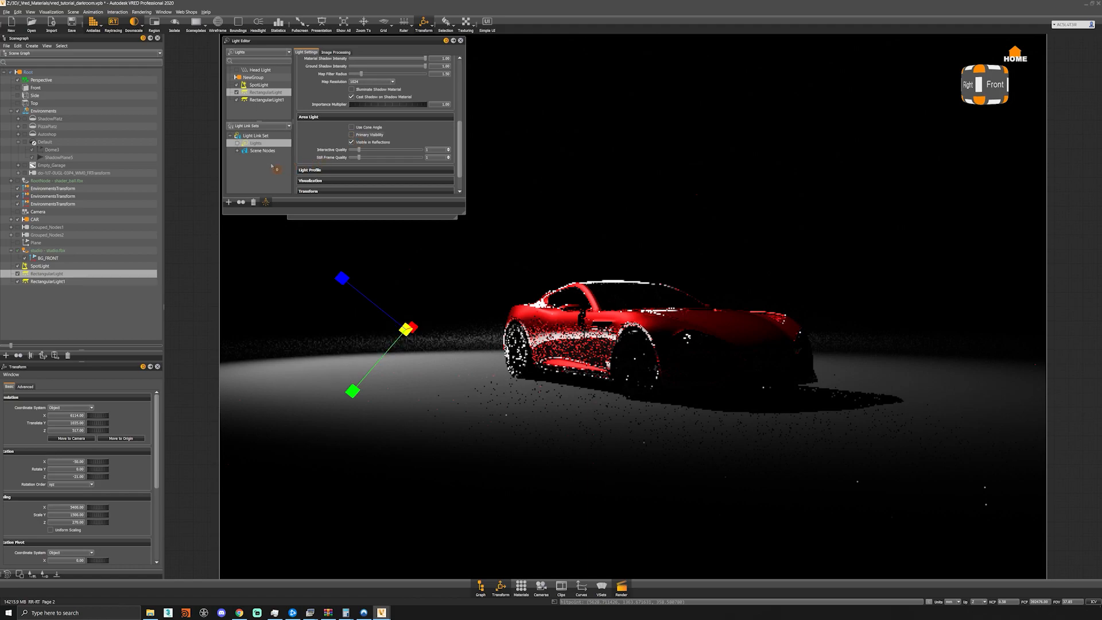
- Rename the second rectangular light as lgt_rim_light
left_click(273, 100)
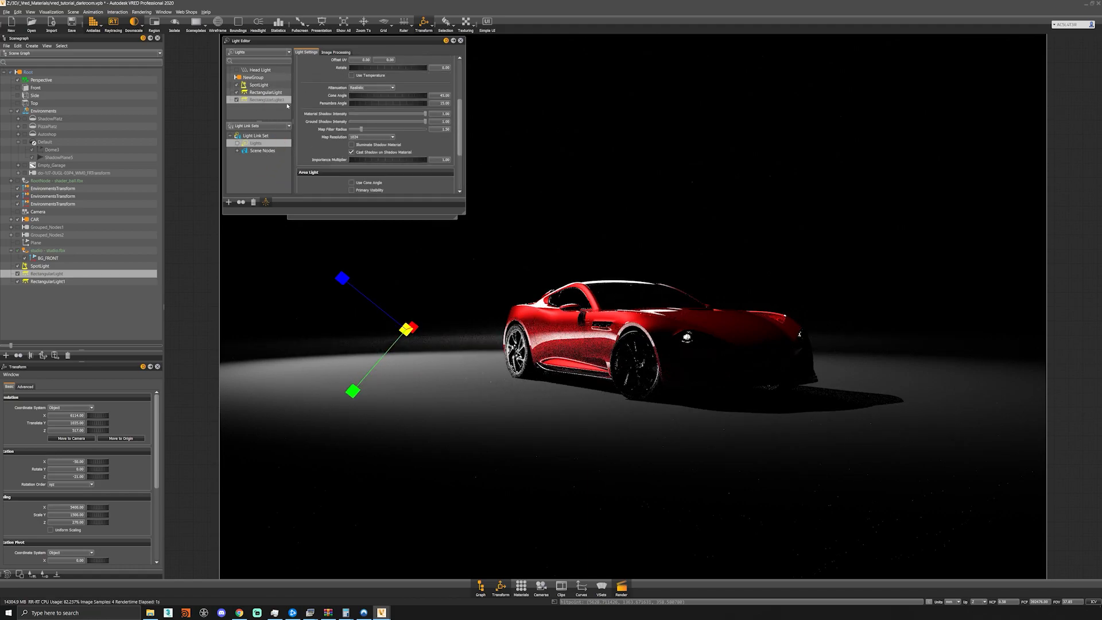
left_click_drag(268, 100, 258, 144)
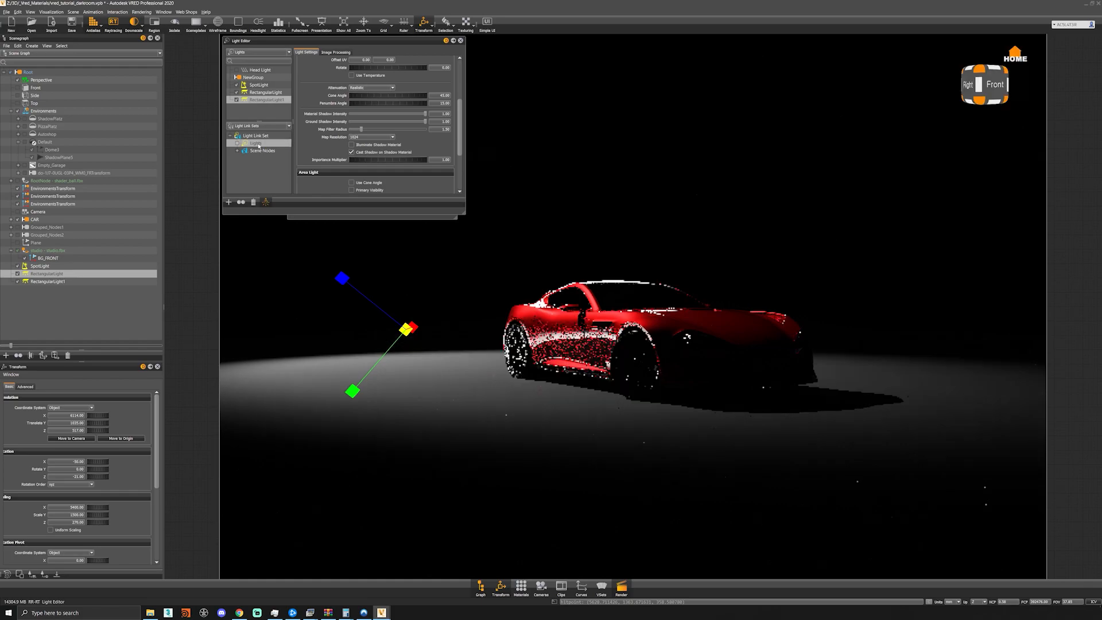
left_click(273, 104)
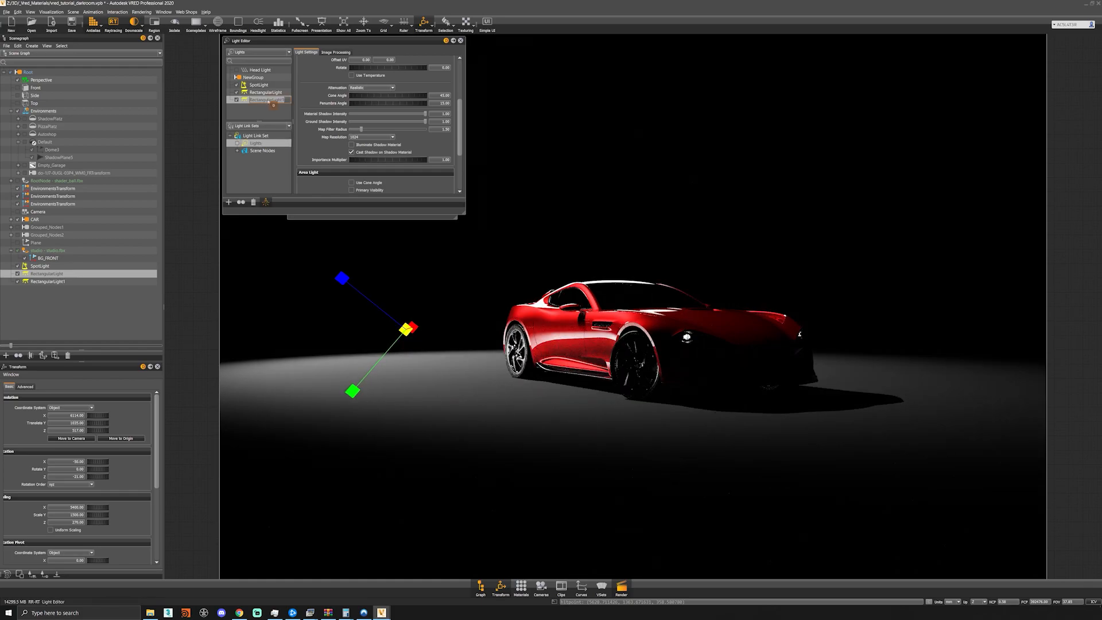
type("lig")
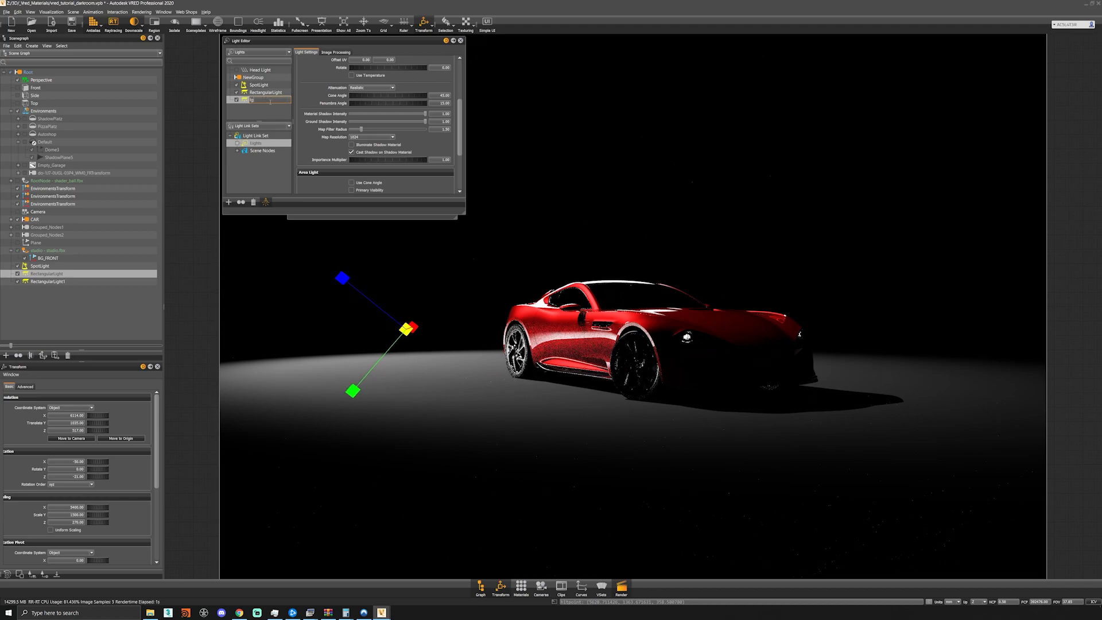
type("_rim_light")
key("Return")
- Rename the first rectangular light as lgt_side_gradient
double_click(266, 93)
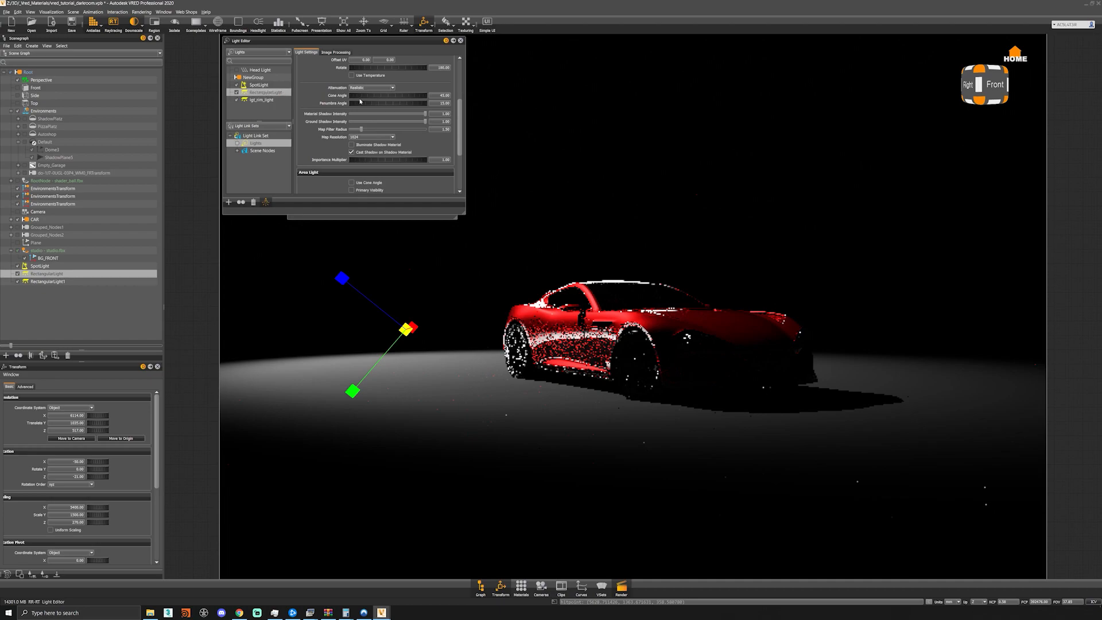
type("lgt_side_gradient")
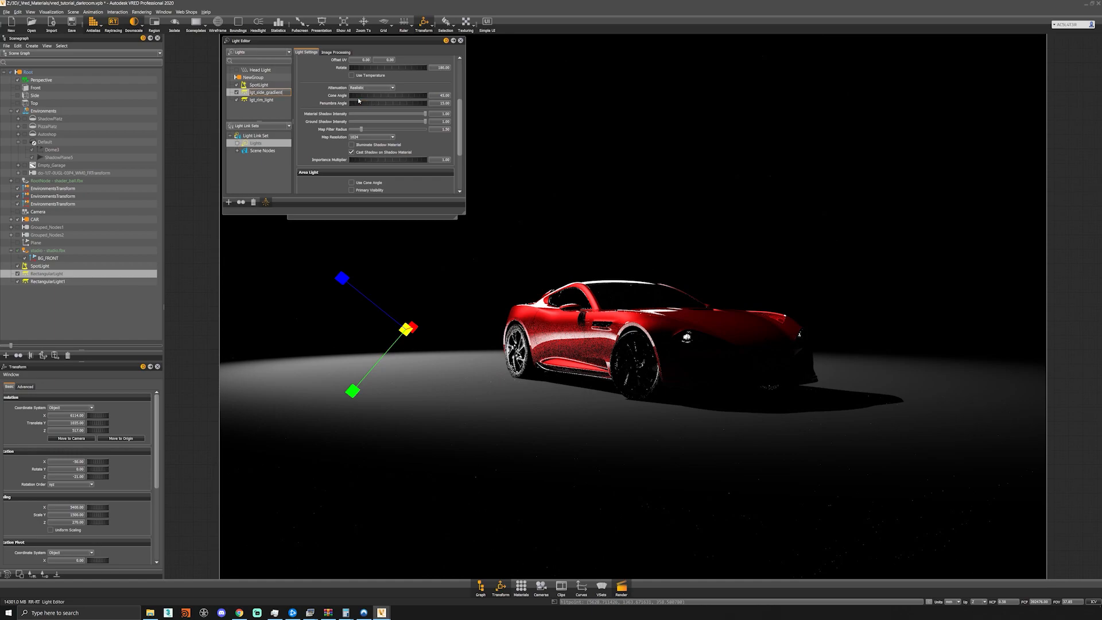
key("Return")
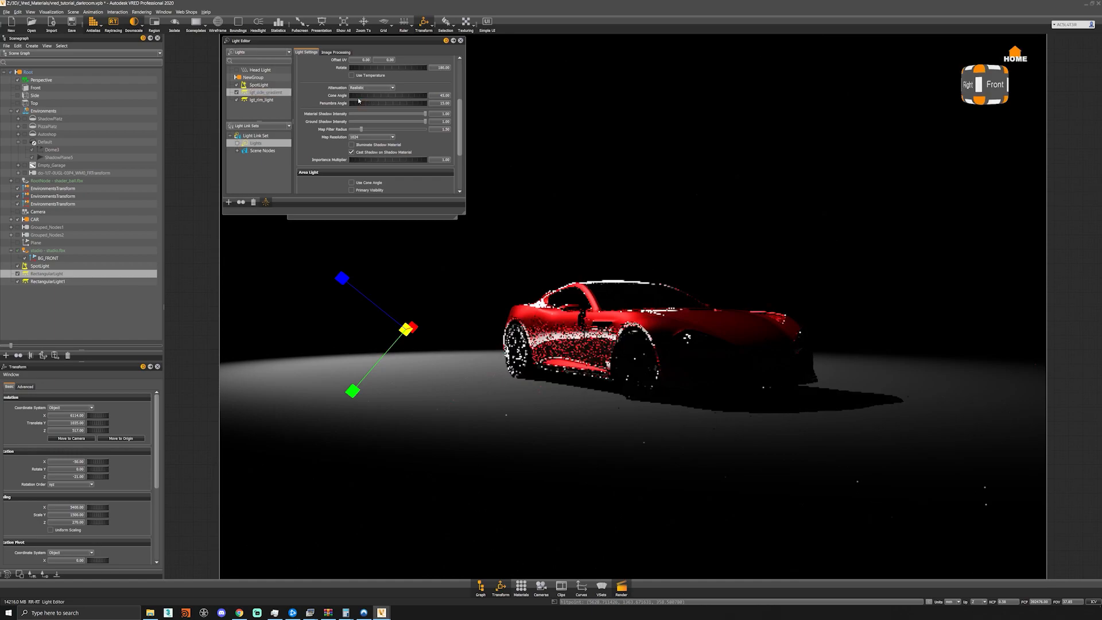
- Rename the spotlight as lgt_main_spot
left_click(259, 85)
double_click(285, 84)
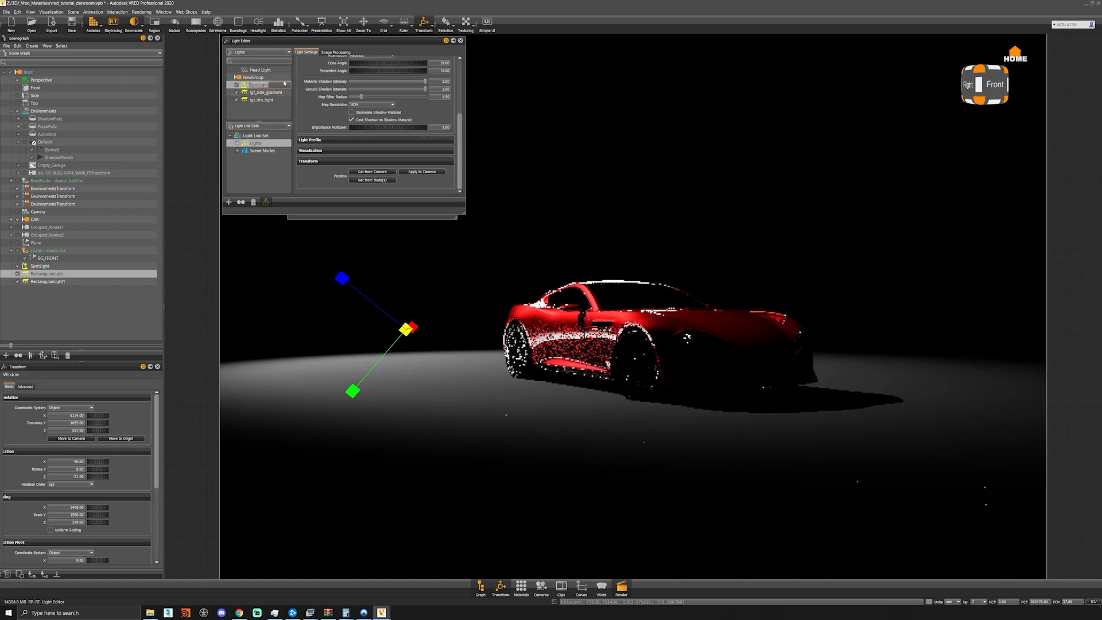
type("lgt_main_spot")
key("Return")
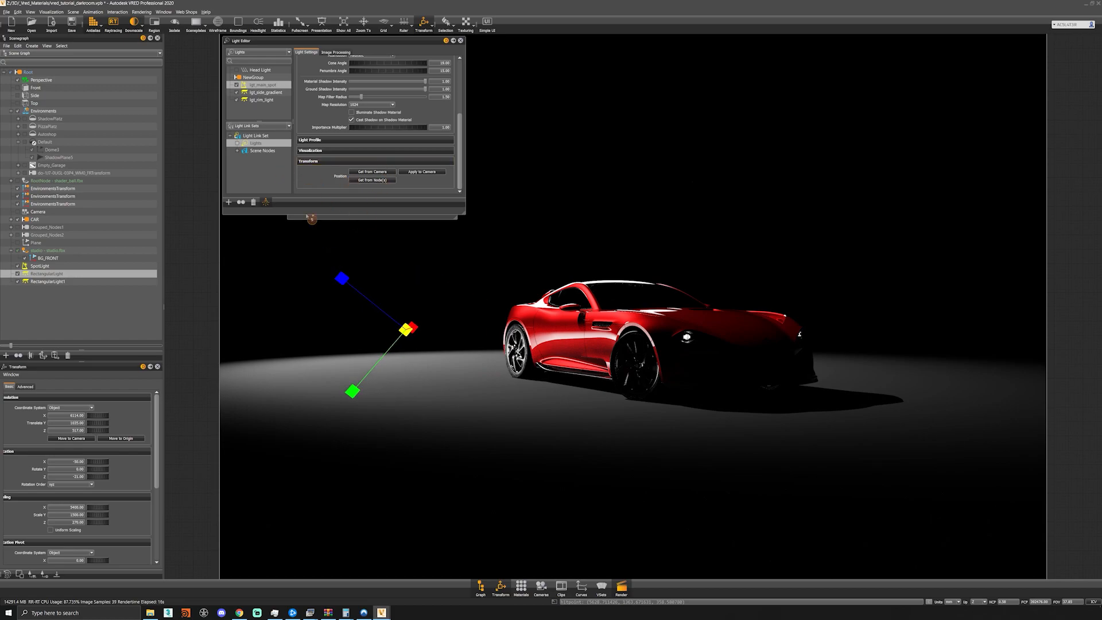
- Create a third rectangular light, raised above the front of the car and rotated about -44 degrees on Y
right_click(259, 112)
mouse_move(298, 115)
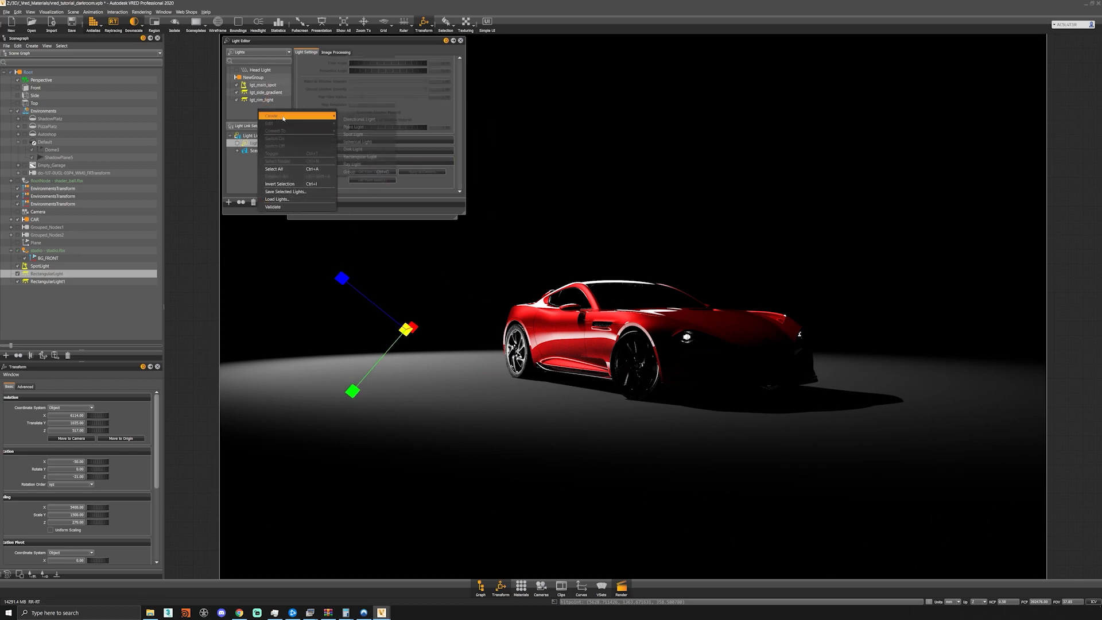
left_click(381, 156)
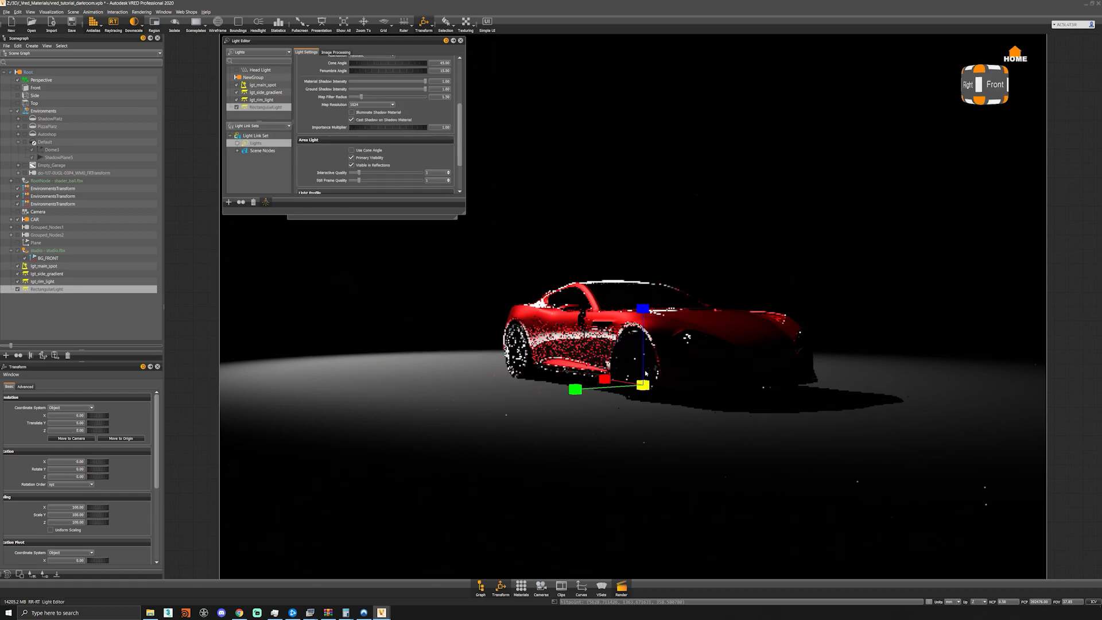
left_click_drag(650, 375, 758, 81)
key("e")
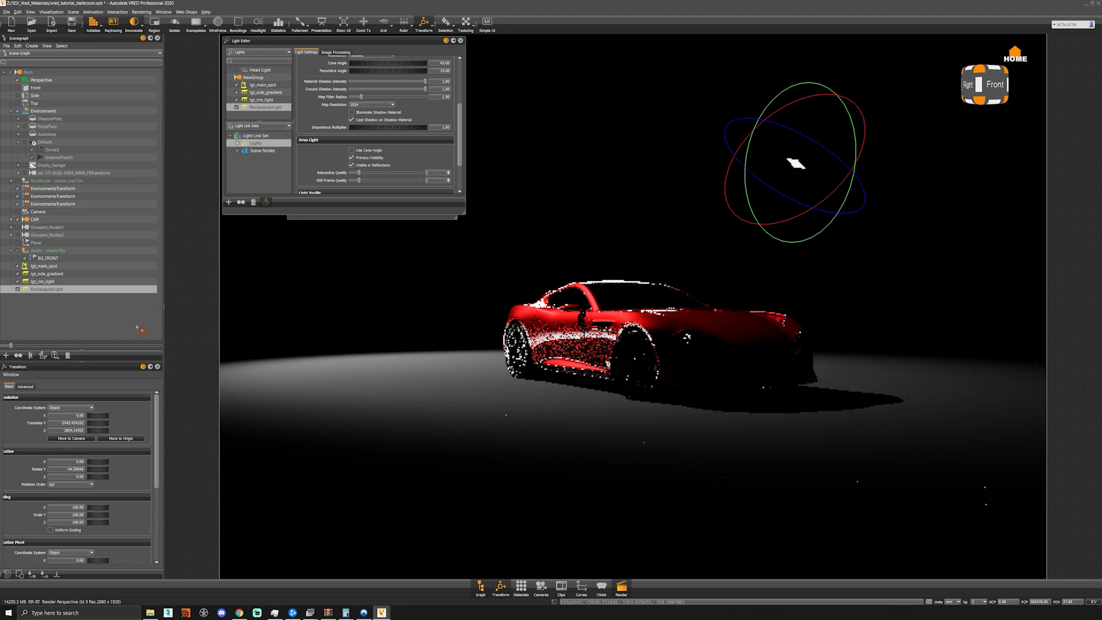
- Scale the third rectangular light up on X, Y and Z into a large panel
left_click(67, 507)
type("2000")
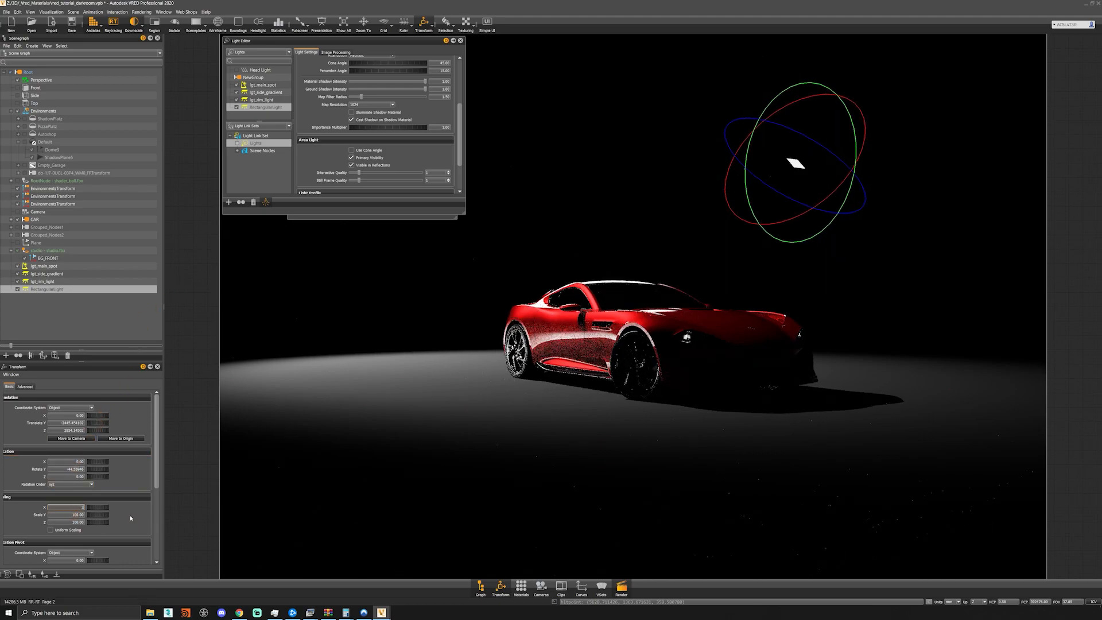
key("Return")
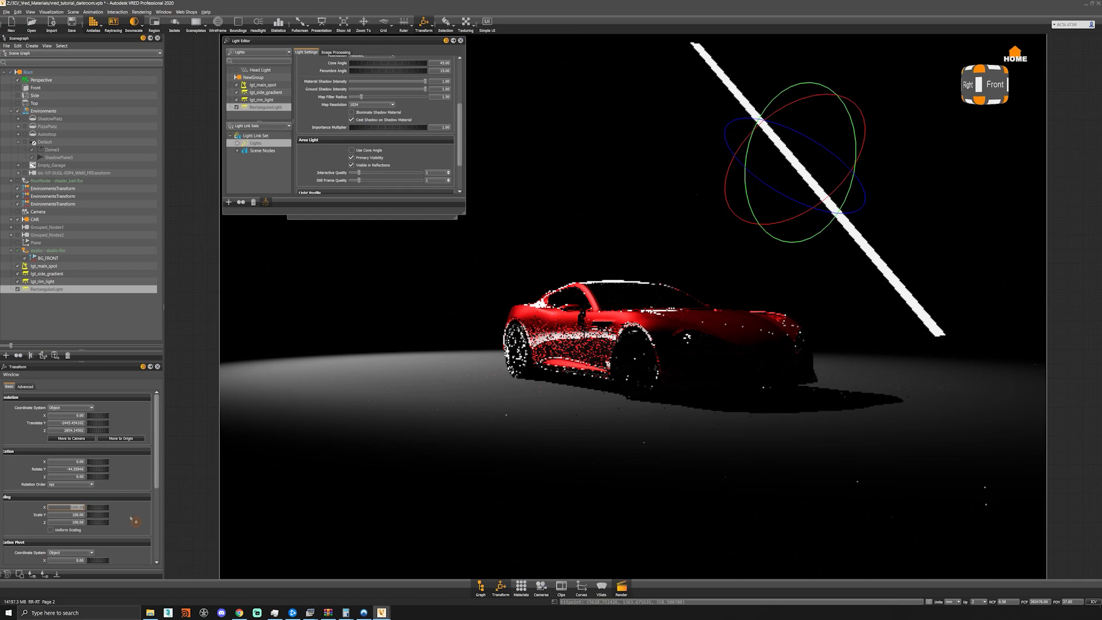
key("Tab")
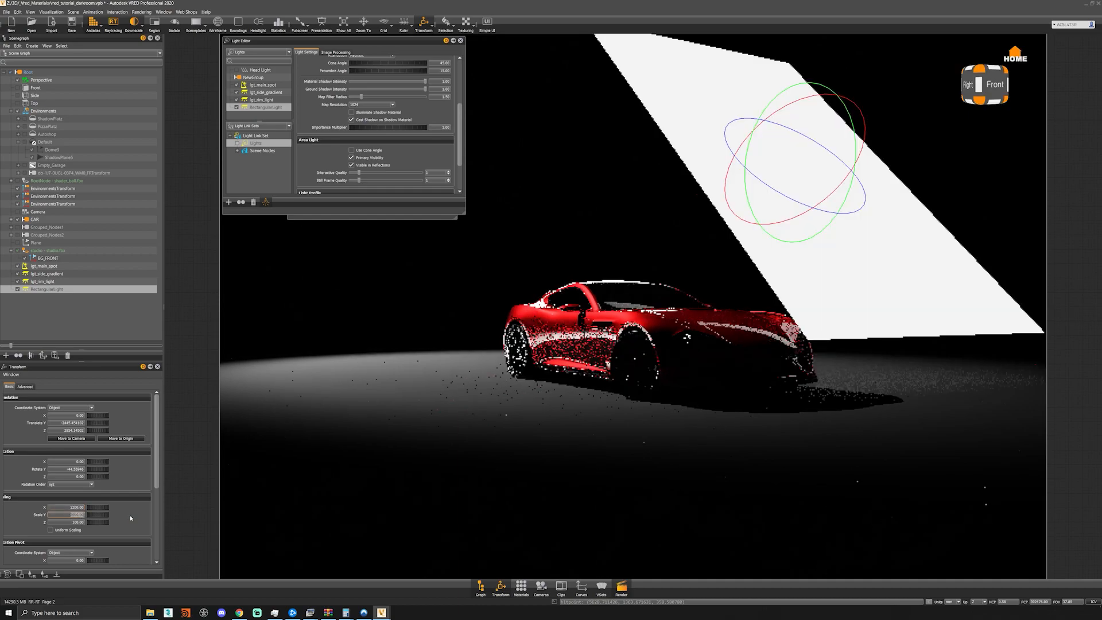
key("Tab")
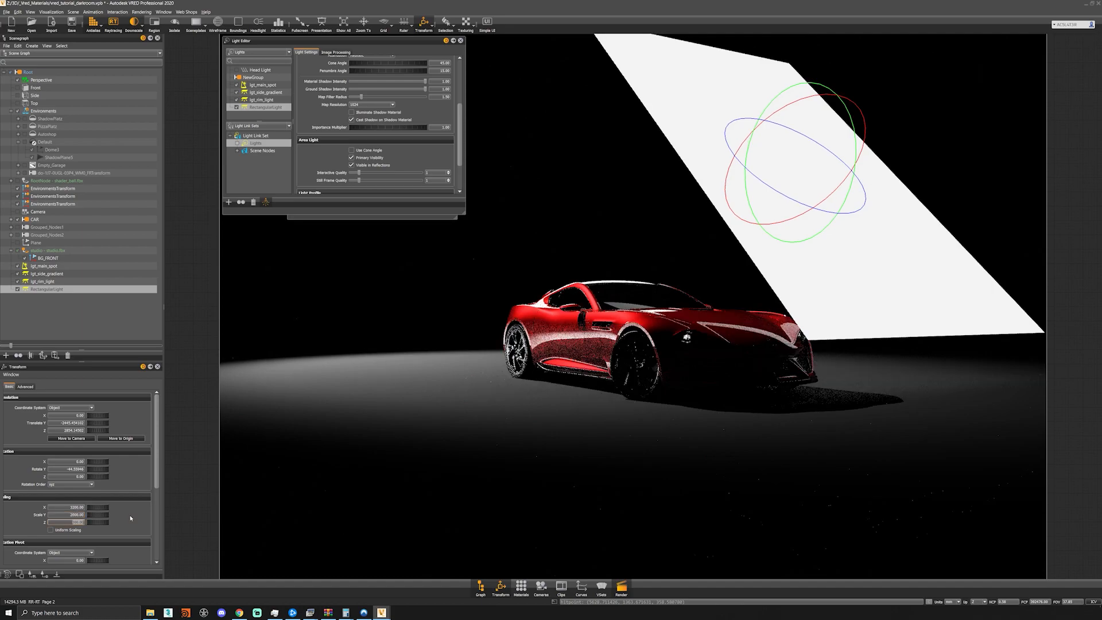
key("Return")
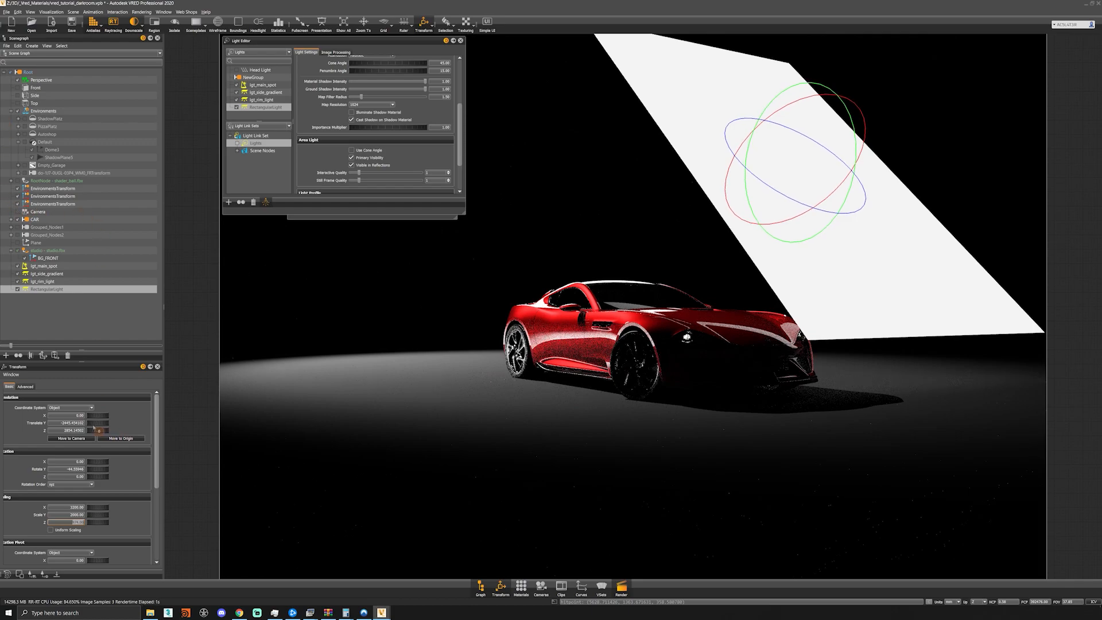
- Set the third rectangular light's rotation to 47 on X, -12 on Y and 27 on Z
left_click(68, 476)
left_click(72, 463)
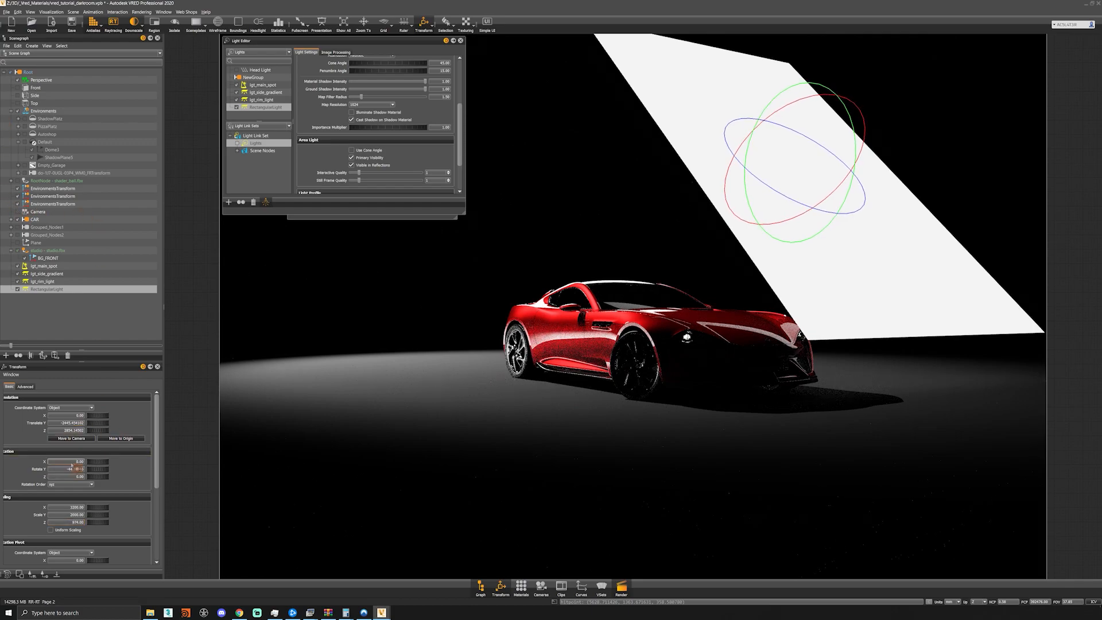
key("Return")
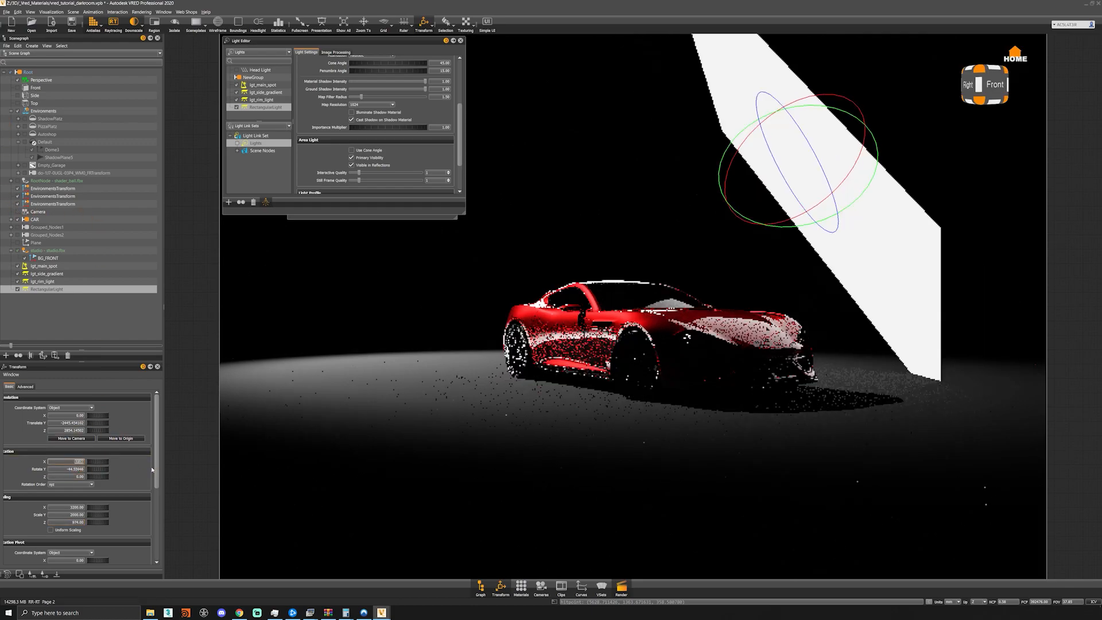
key("Tab")
type("37")
key("Return")
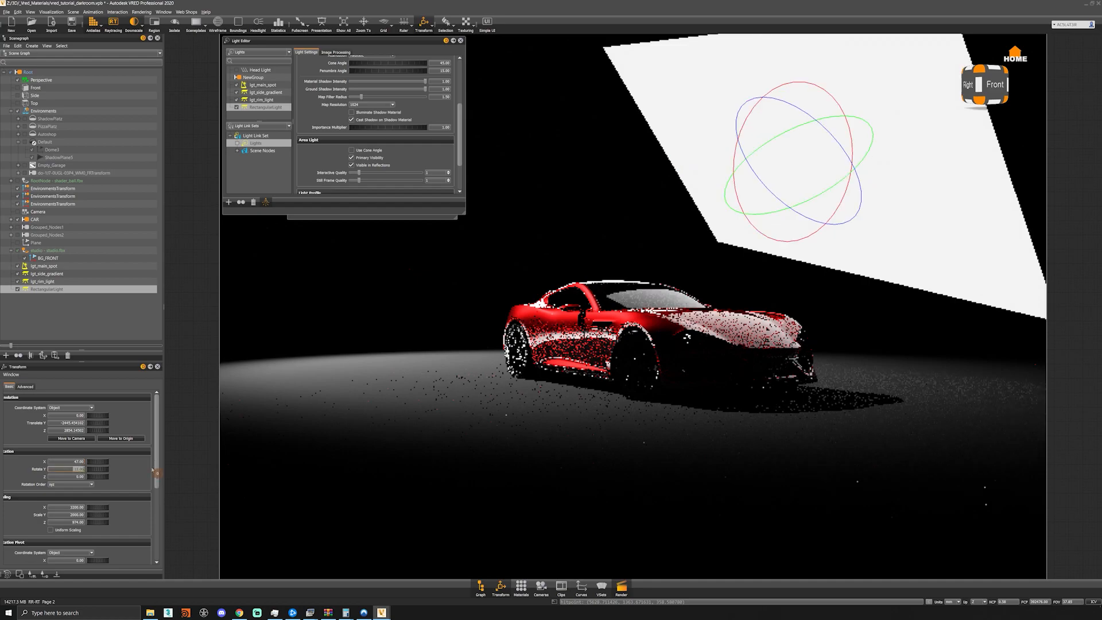
key("Tab")
type("27")
key("Return")
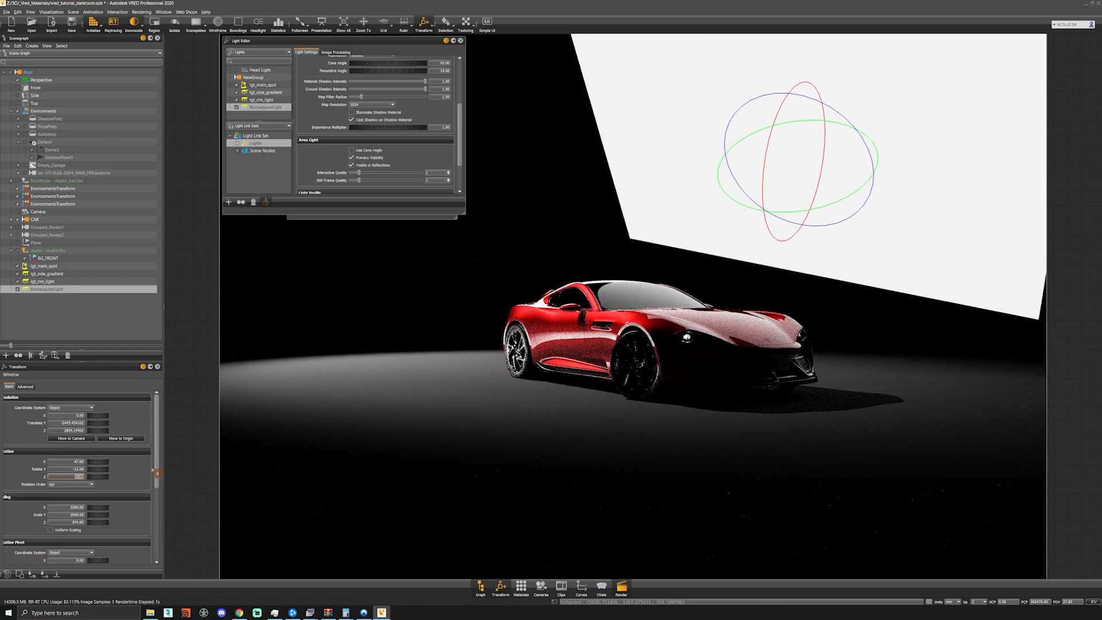
- Position the third rectangular light at 6000 on X and 3000 on Z, with a negative translation on Y
left_click_drag(75, 415, 151, 423)
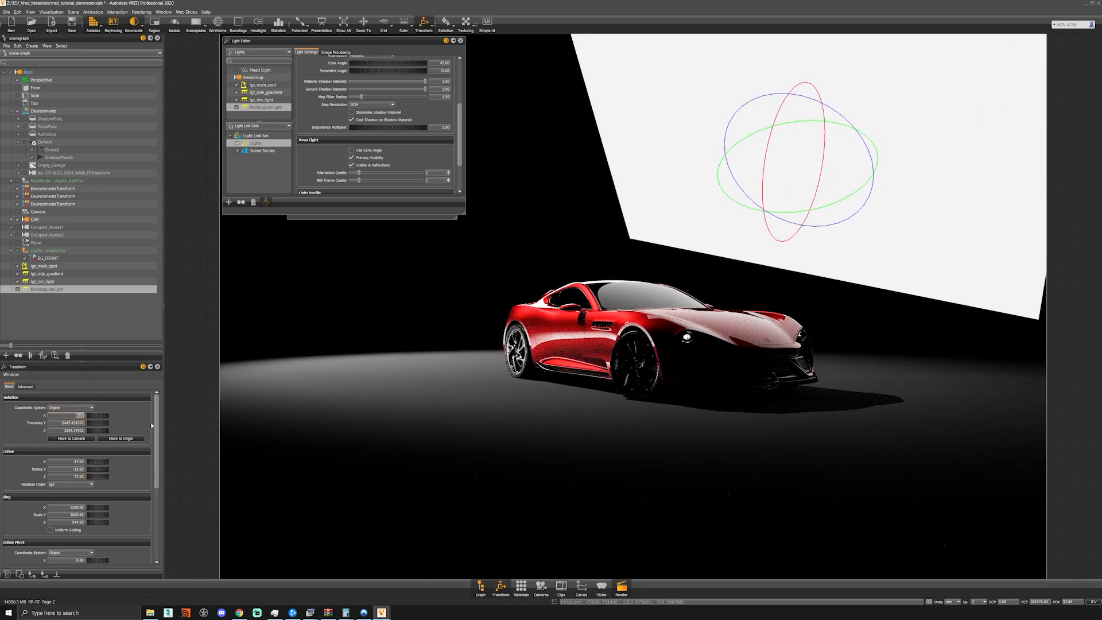
type("6000")
key("Return")
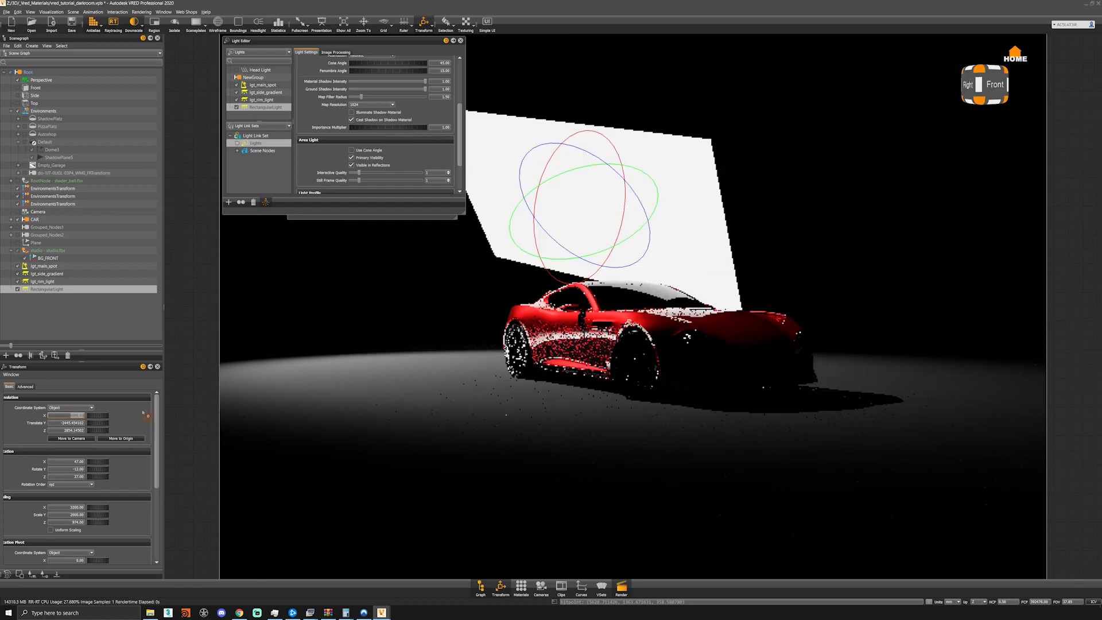
left_click_drag(61, 431, 210, 447)
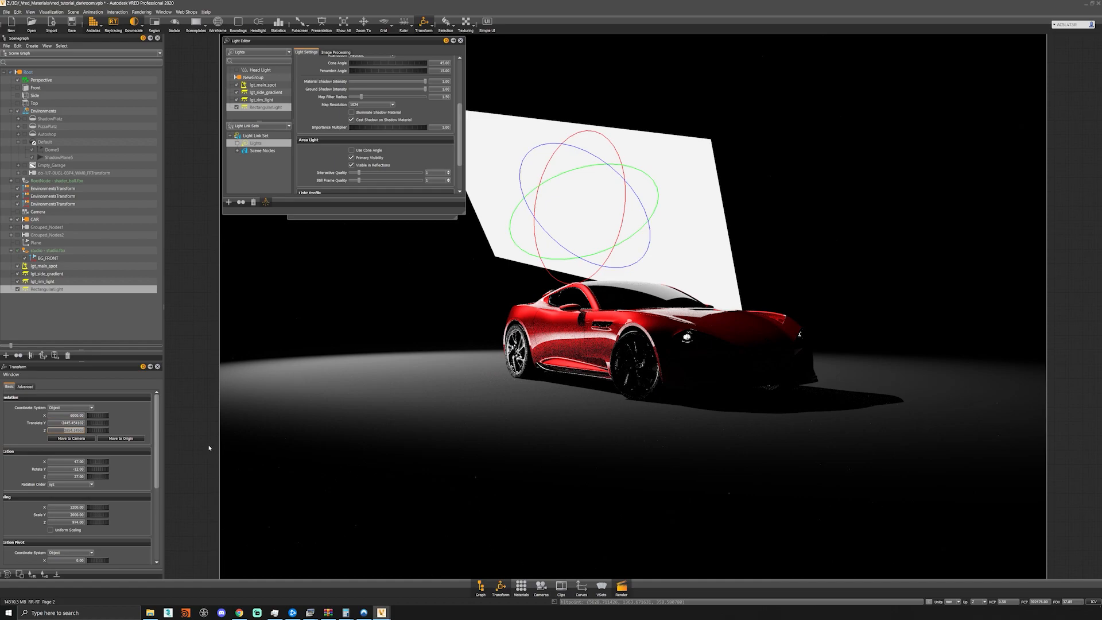
type("3000")
key("Return")
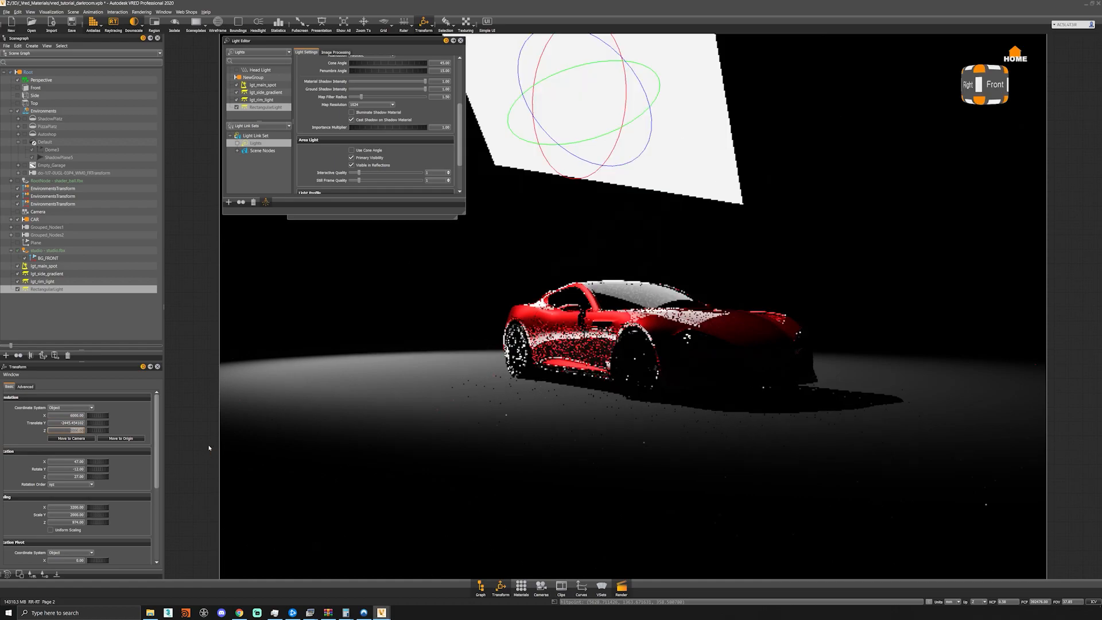
left_click_drag(60, 424, 200, 438)
type("-666")
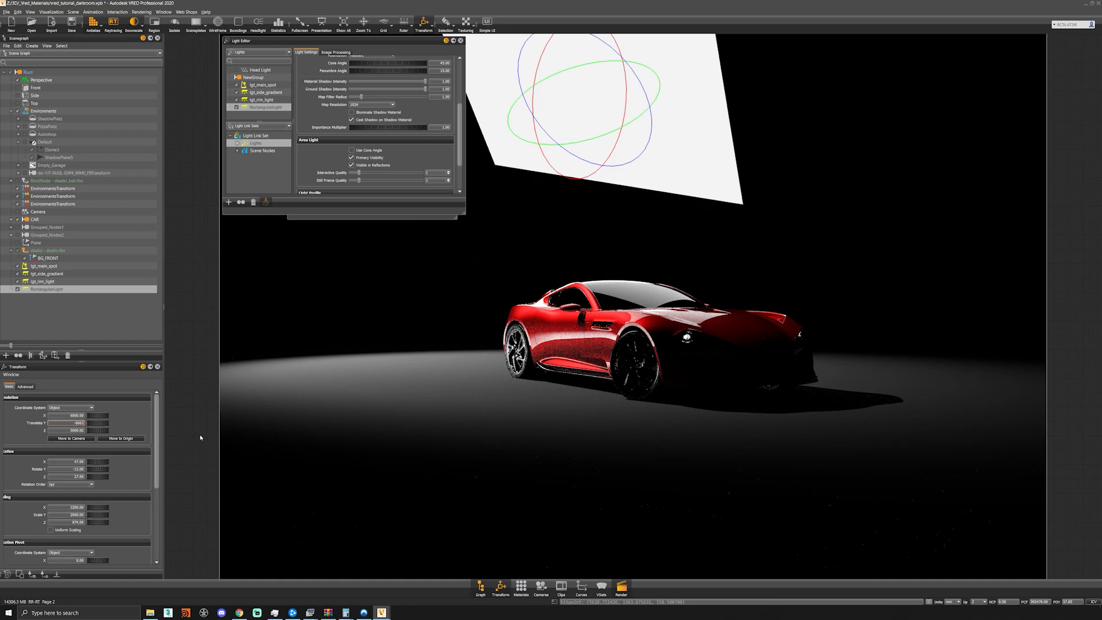
key("Return")
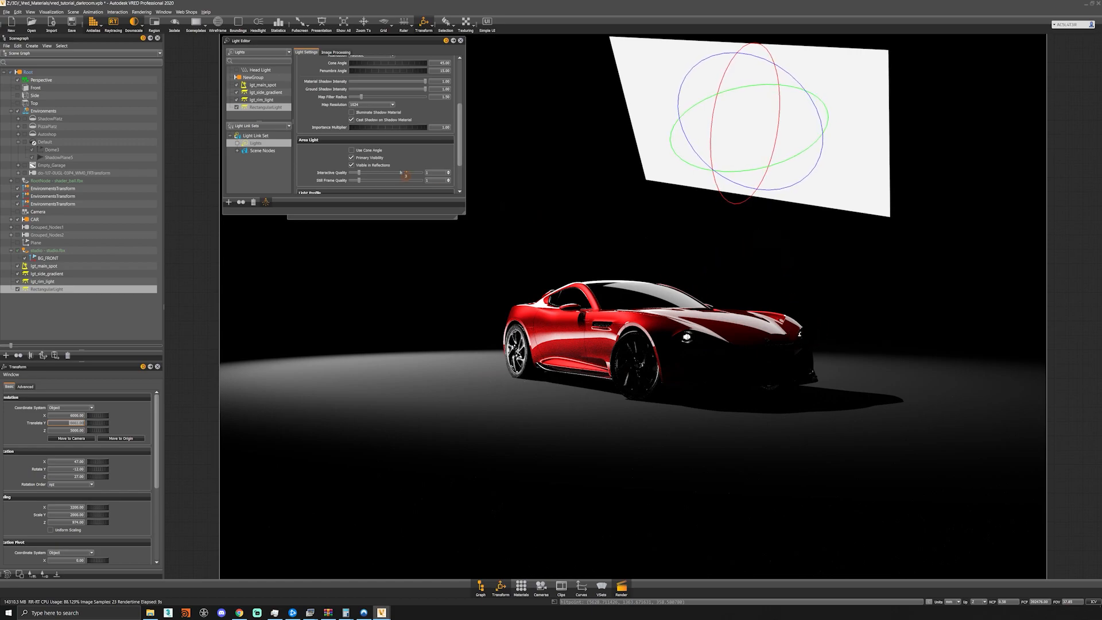
- Enable a texture on the third rectangular light and load the gradient_ramp image
scroll(324, 114, "up", 6)
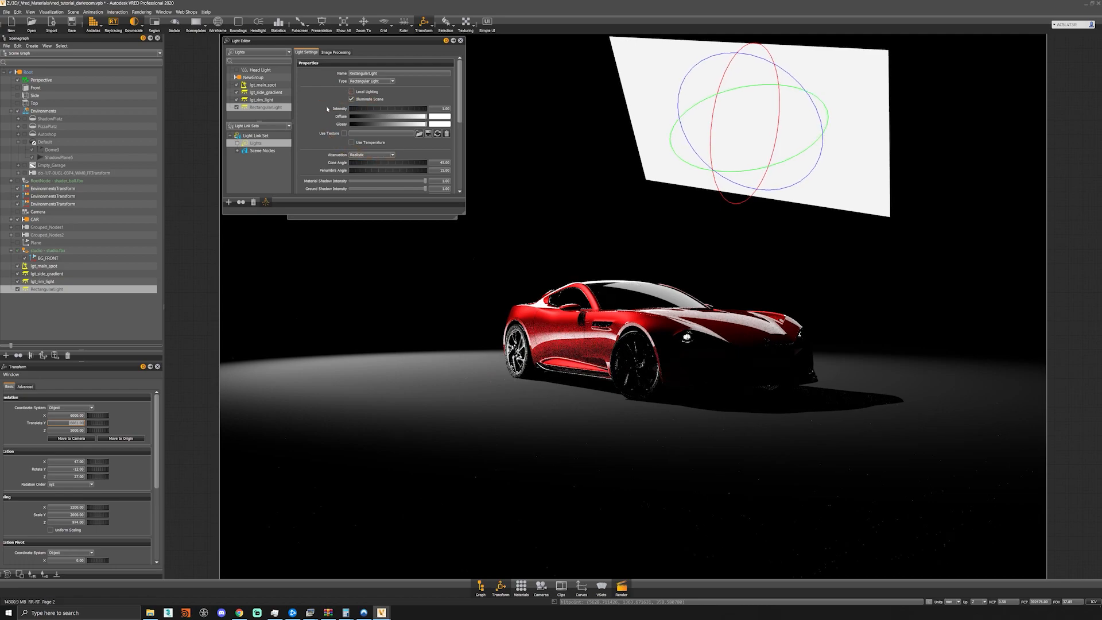
left_click(344, 134)
left_click(419, 134)
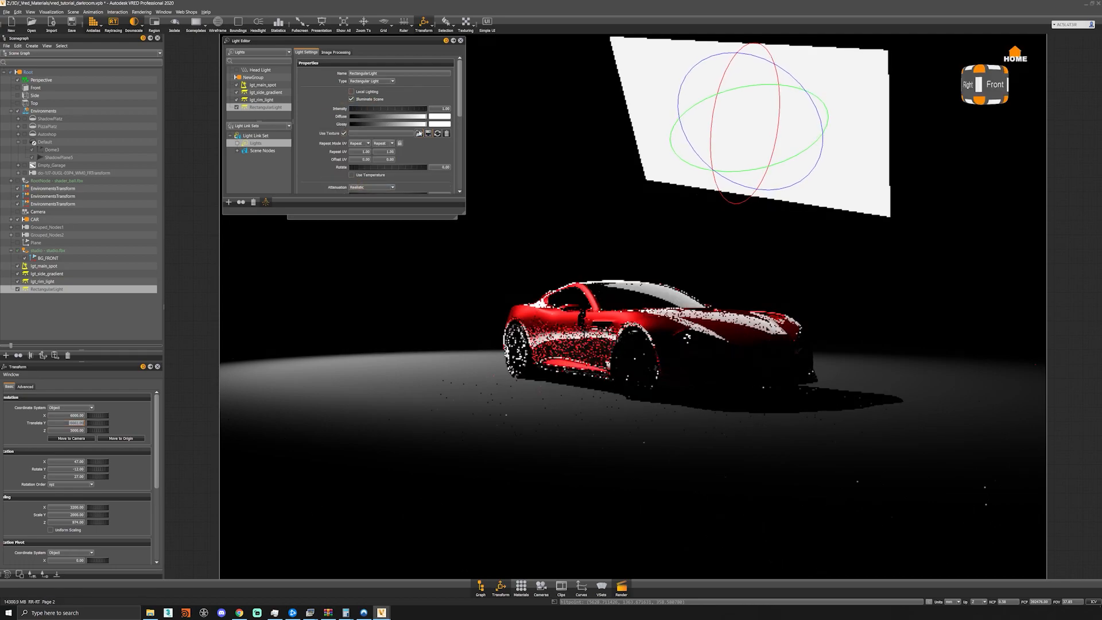
double_click(306, 93)
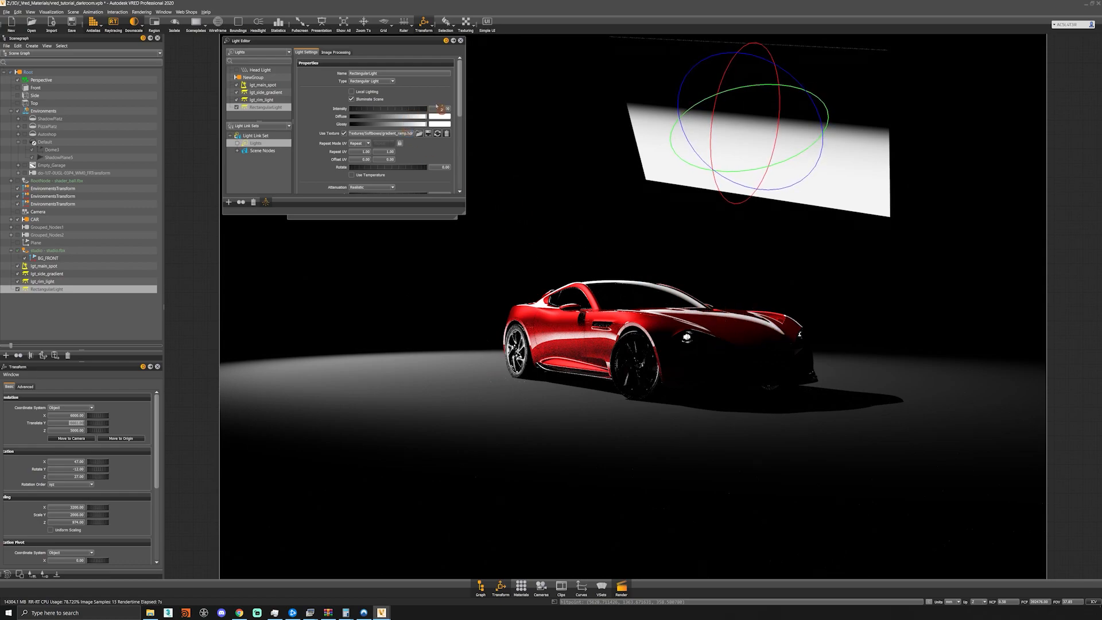
- Set the third rectangular light's intensity to 25 and darken its diffuse color to dark grey
type("25")
key("Return")
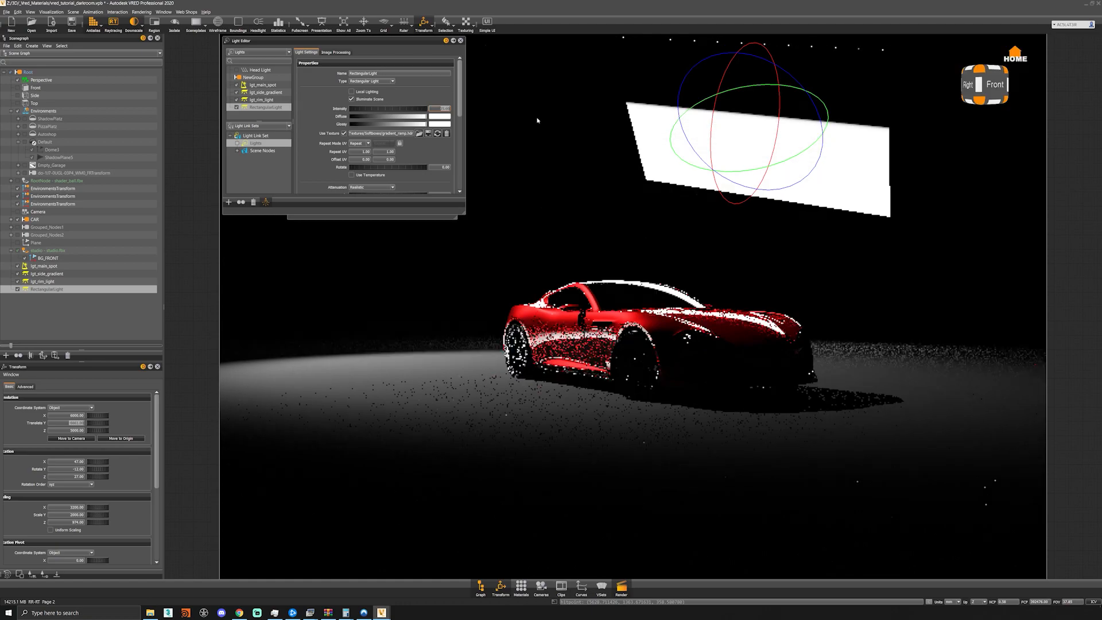
left_click_drag(389, 117, 372, 121)
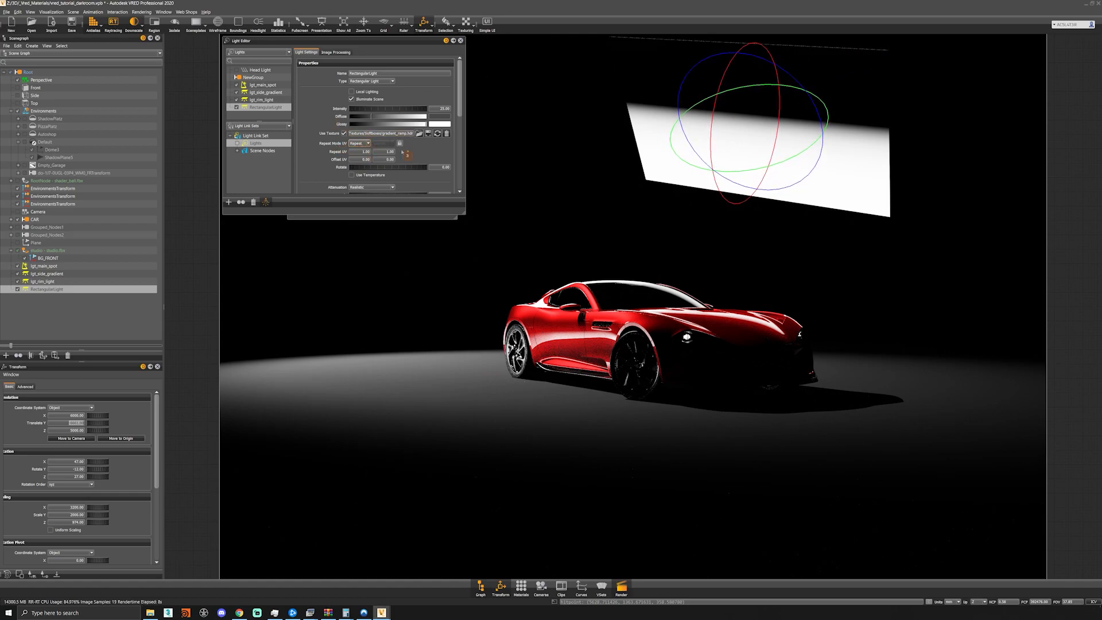
- Set the light texture's U repeat mode to Decal and turn off the third rectangular light's primary visibility
left_click(356, 143)
left_click(355, 159)
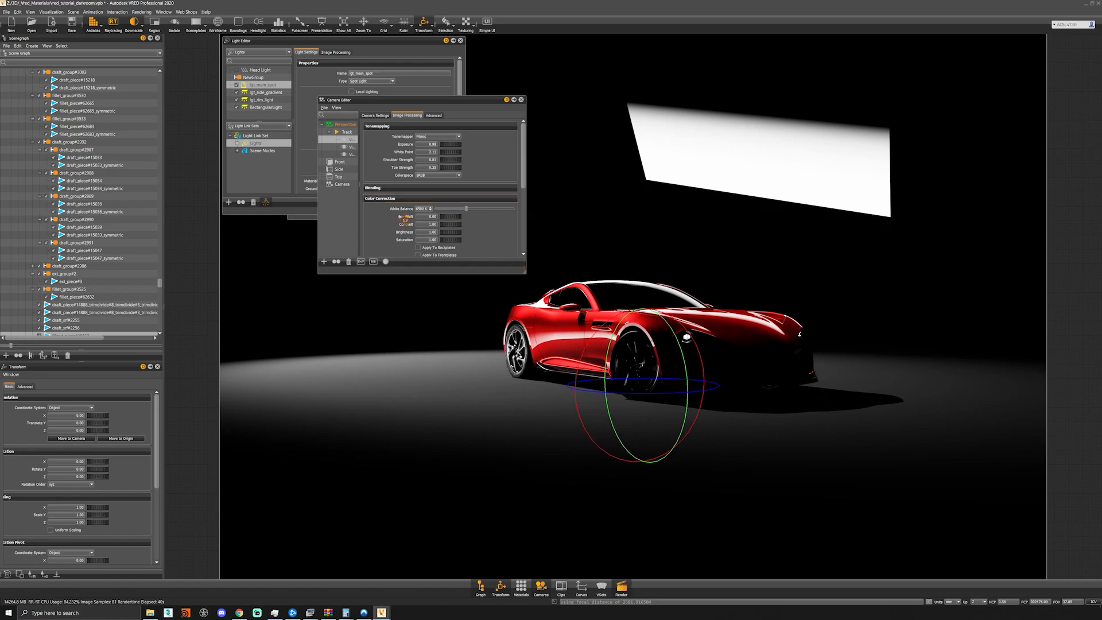
left_click(520, 100)
left_click(701, 150)
scroll(345, 144, "down", 5)
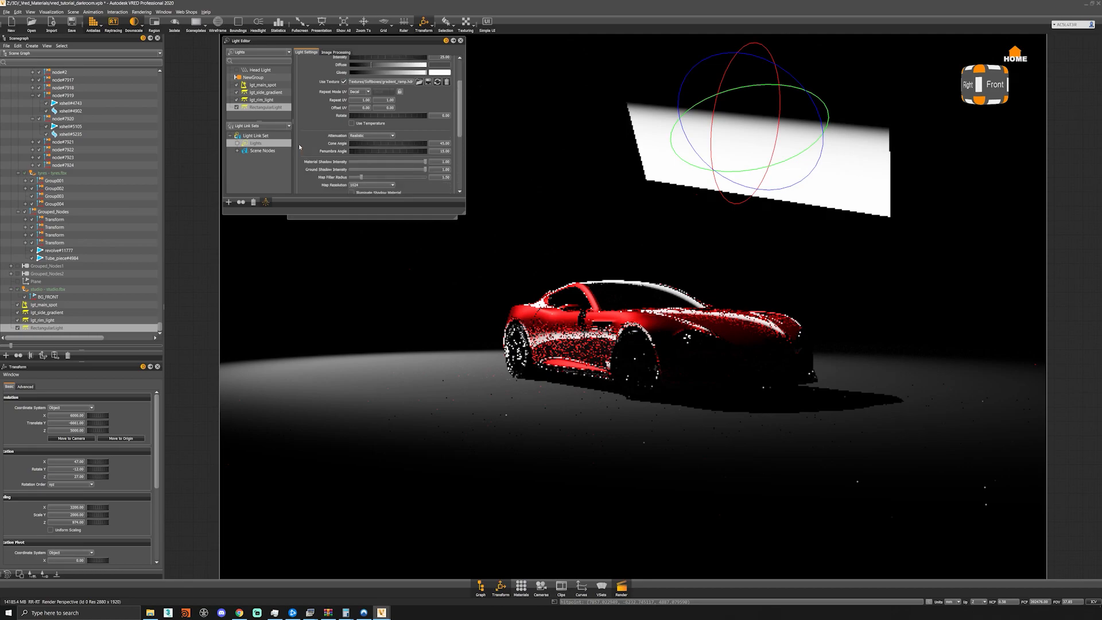
left_click(352, 169)
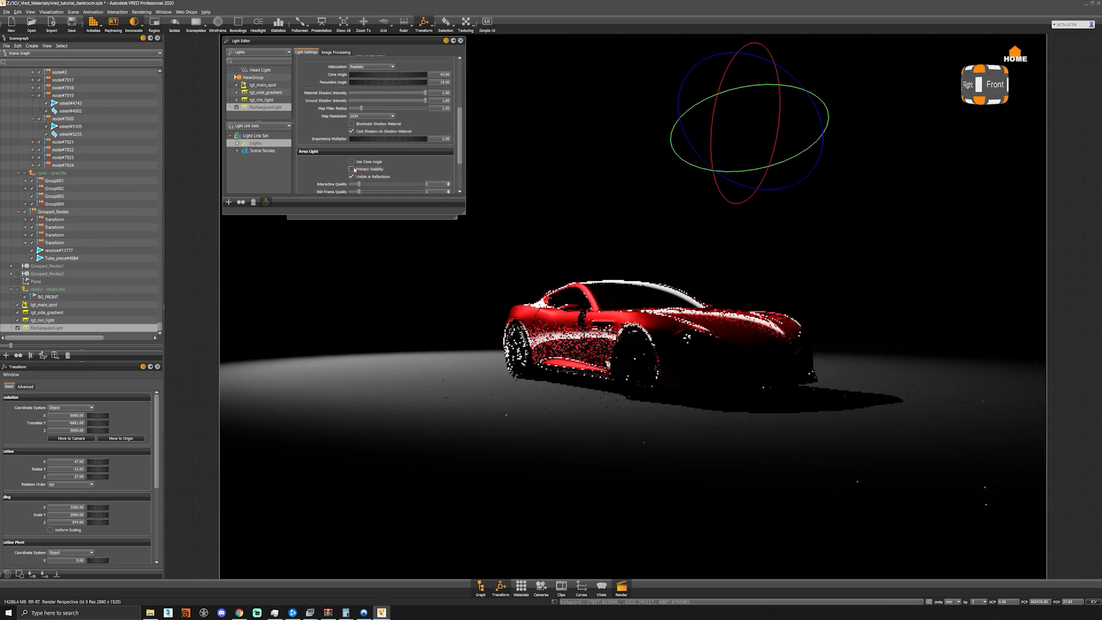
- Rename the third rectangular light as lgt_rim_light_hood
double_click(274, 106)
type("lgt_rim_light")
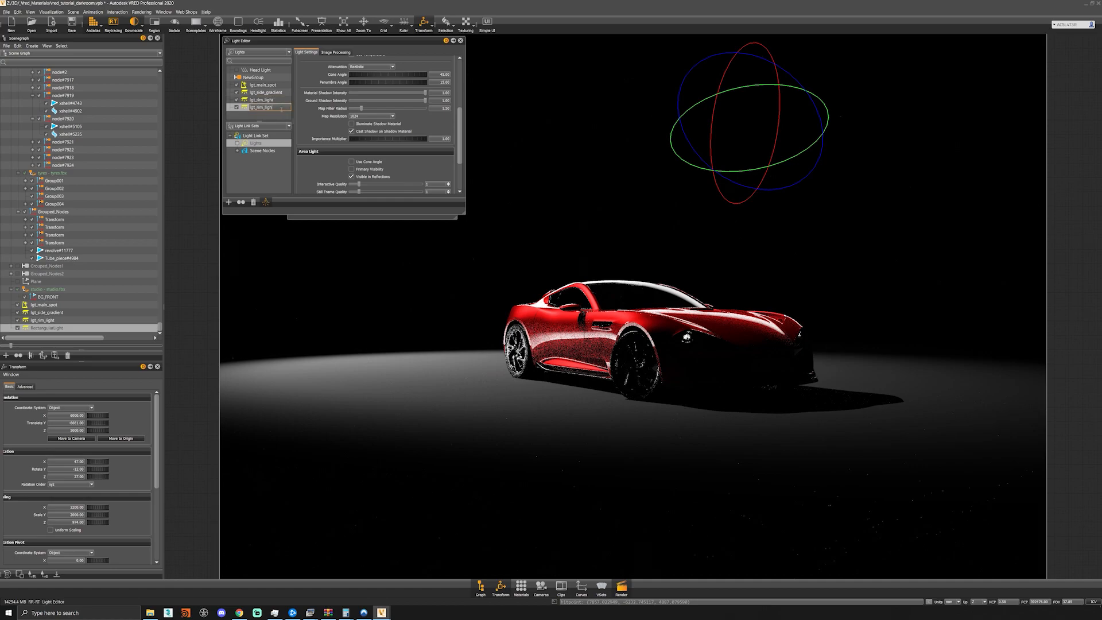
type("_head")
key("Return")
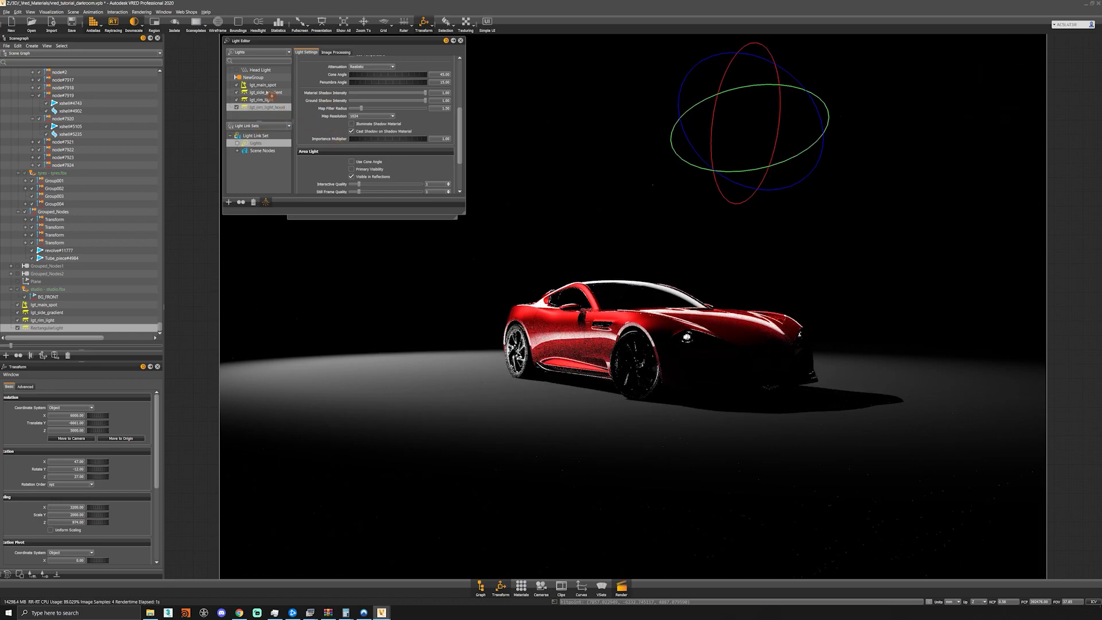
- Create a fourth rectangular light and move it high up in front of the car's nose
right_click(260, 118)
mouse_move(287, 123)
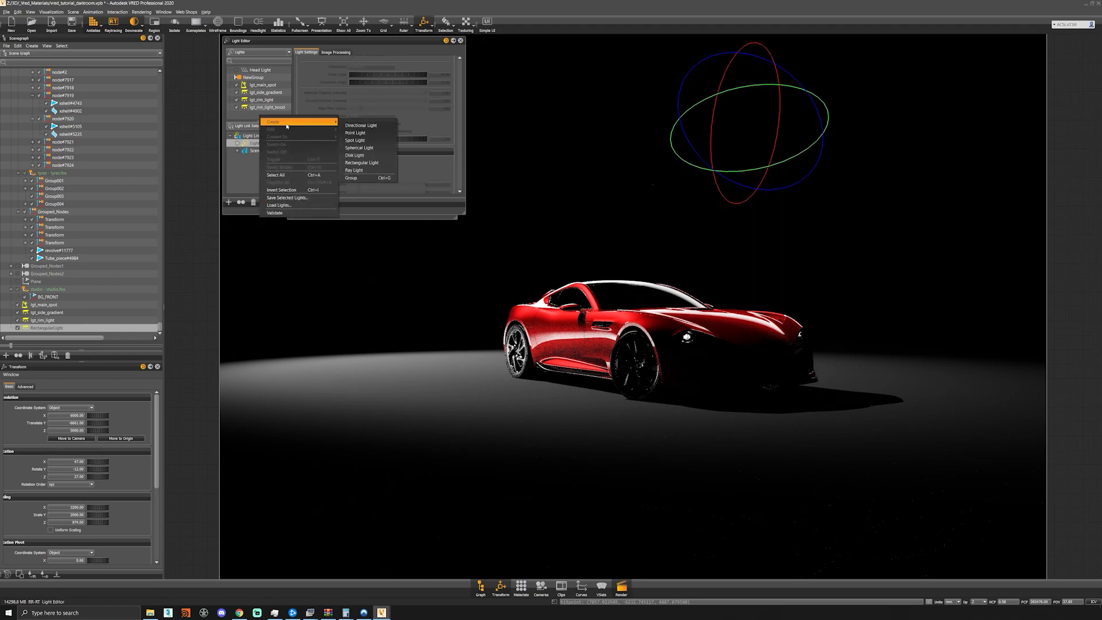
left_click(369, 163)
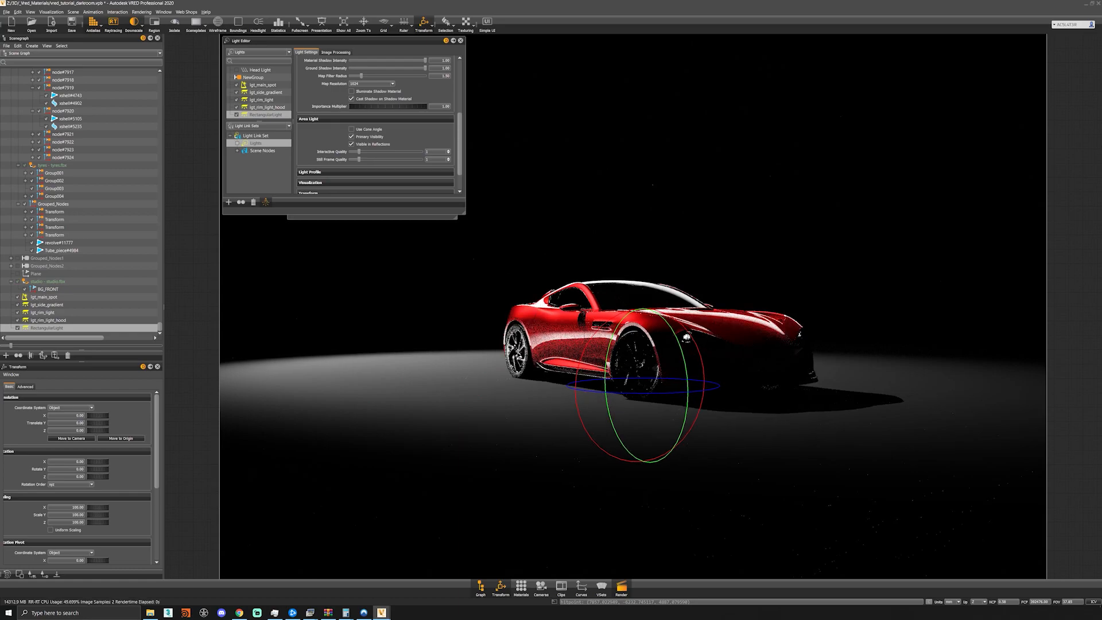
key("shift+w")
left_click_drag(642, 376, 956, 109)
- Rotate the fourth rectangular light to about 47 degrees on X and tilt it on Y and Z to face the car's front
key("shift+e")
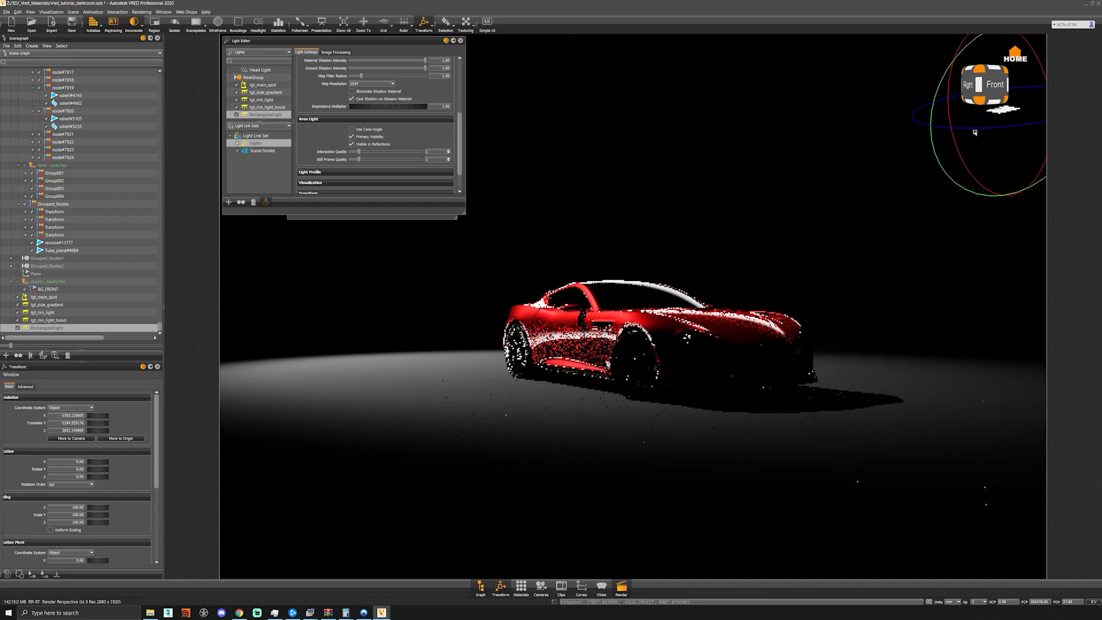
left_click_drag(978, 184, 947, 121)
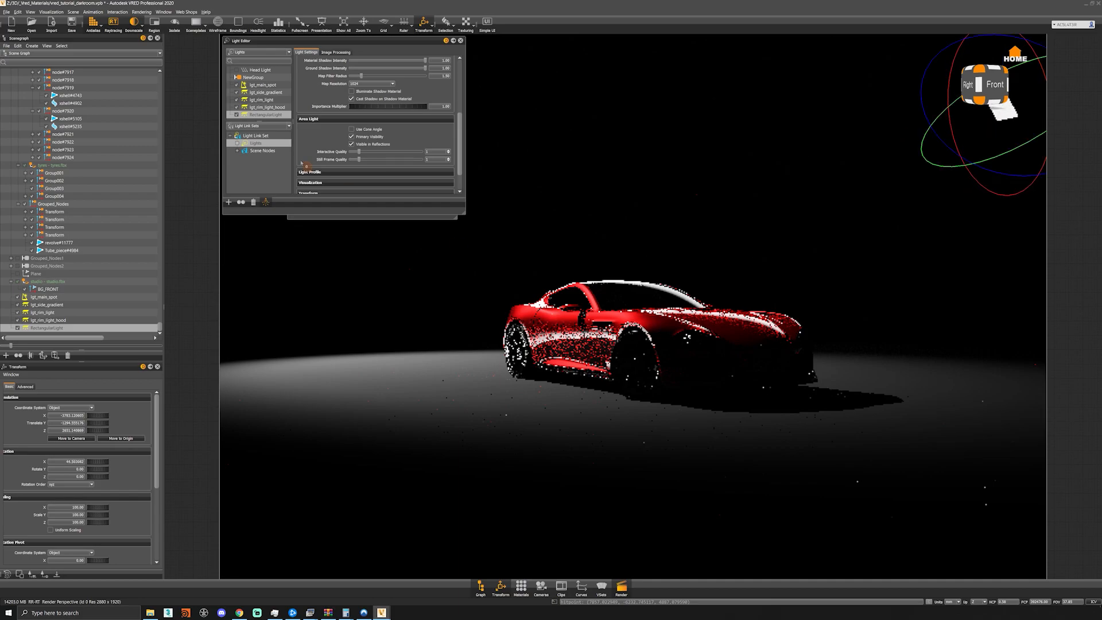
left_click_drag(1010, 154, 961, 168)
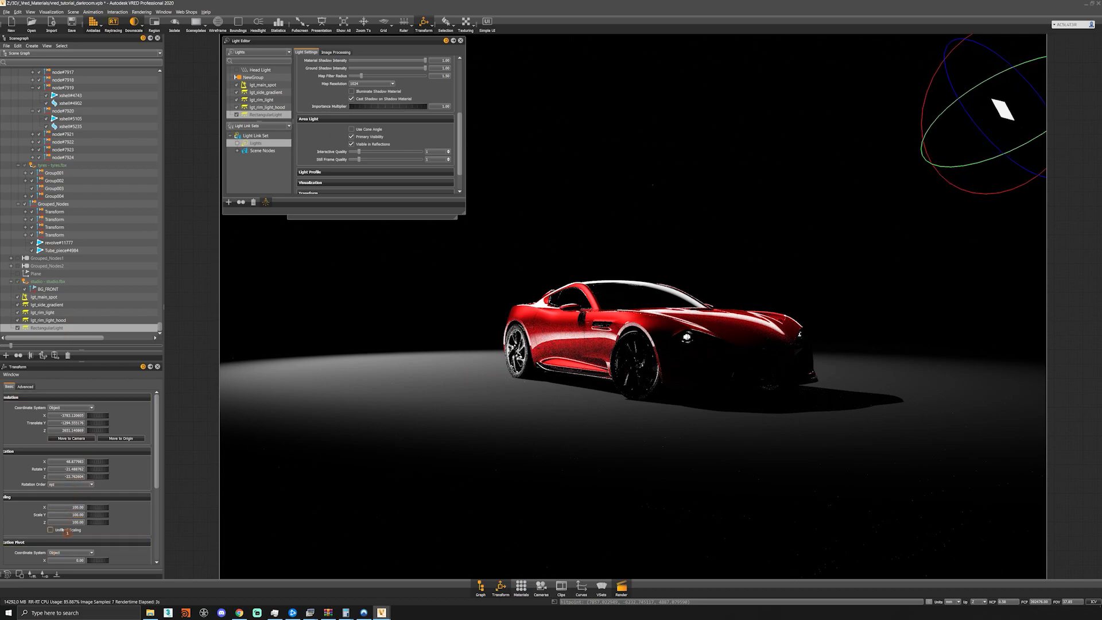
- Scale the fourth rectangular light to 6350 on X and 845 on Y
left_click_drag(66, 509, 162, 522)
type("64")
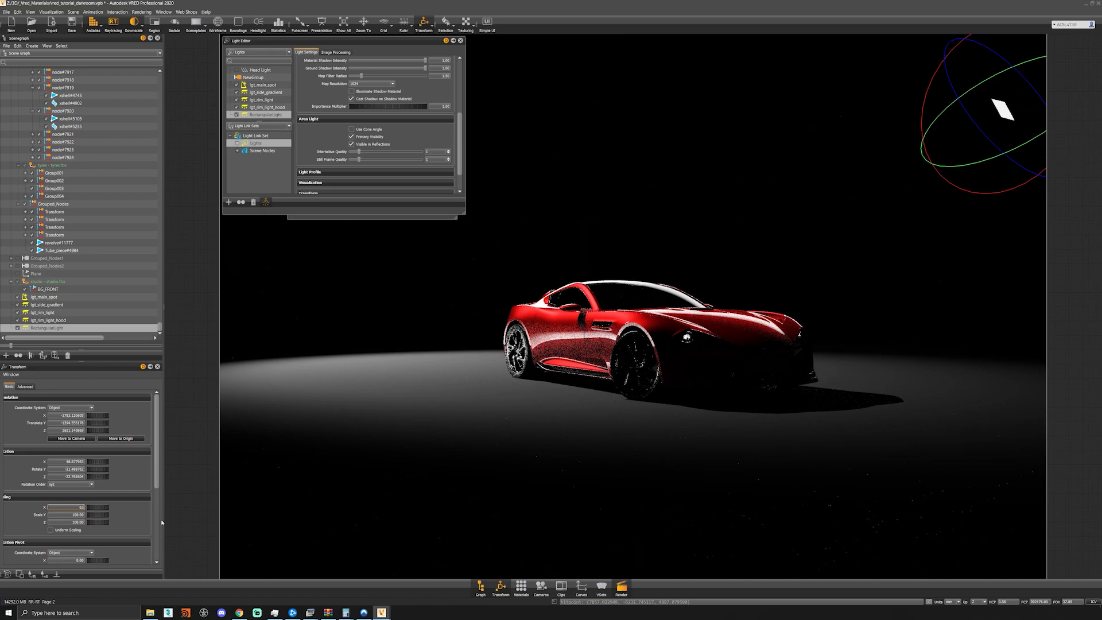
type("50")
key("Tab")
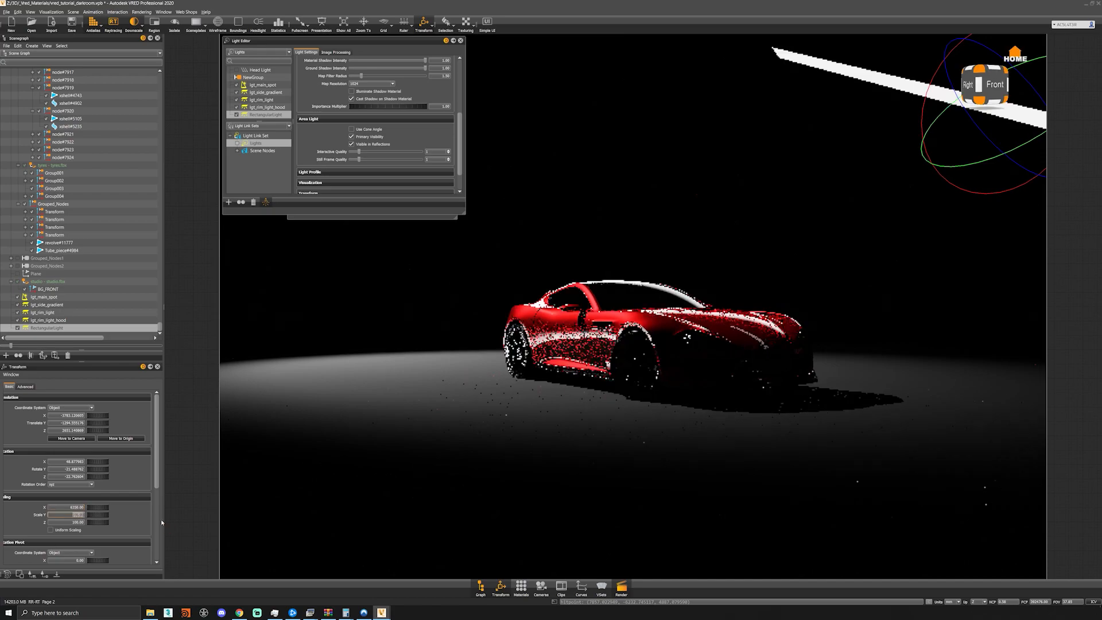
type("850")
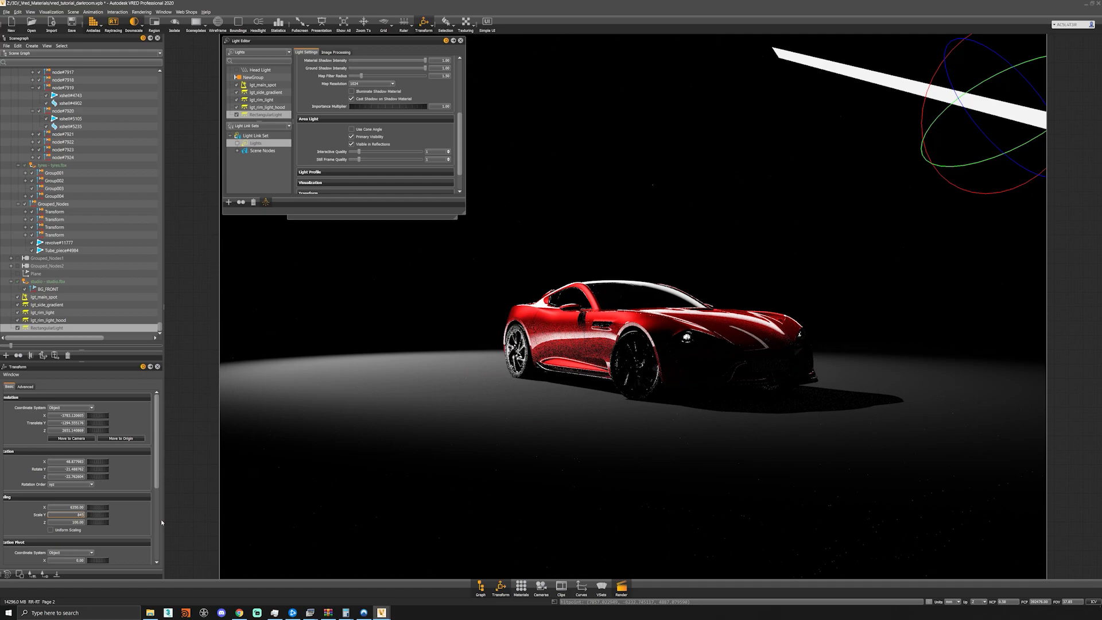
key("Return")
key("Tab")
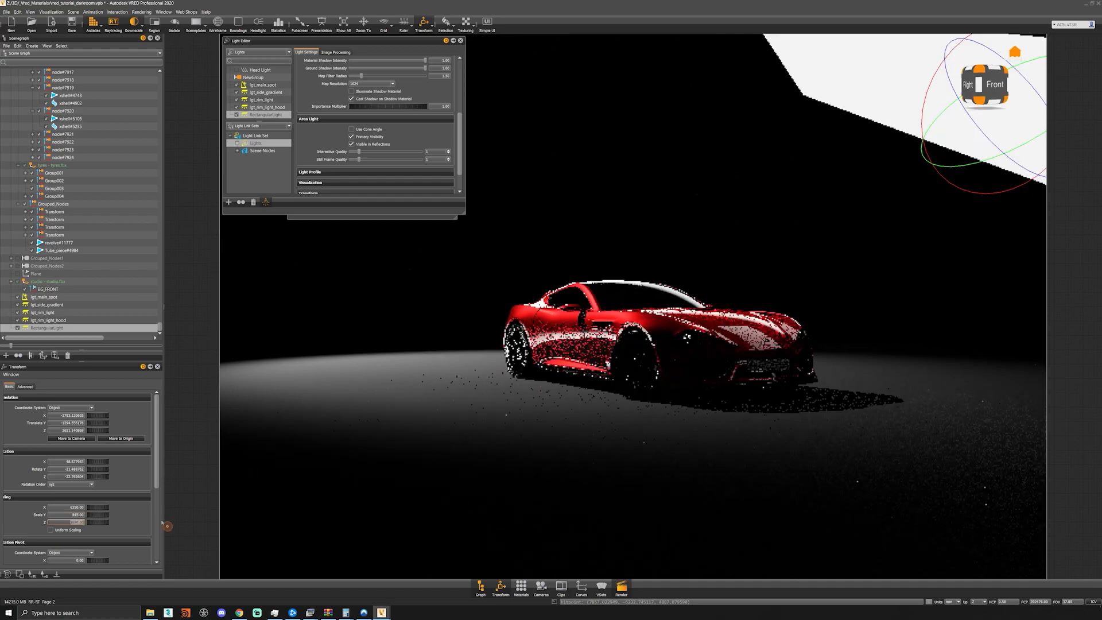
- Set the fourth rectangular light's Z scale to 1
mouse_move(102, 477)
left_mouse_down()
mouse_move(77, 478)
mouse_move(96, 478)
left_mouse_up()
key("ctrl+z")
left_click_drag(58, 524, 154, 530)
type("0")
key("Return")
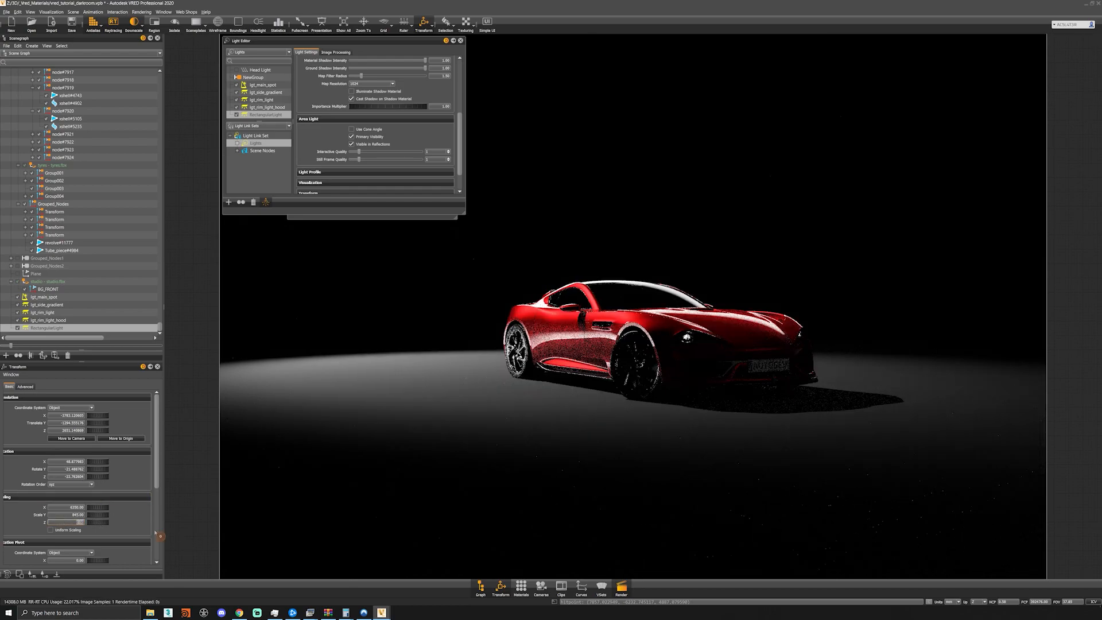
type("168")
key("Return")
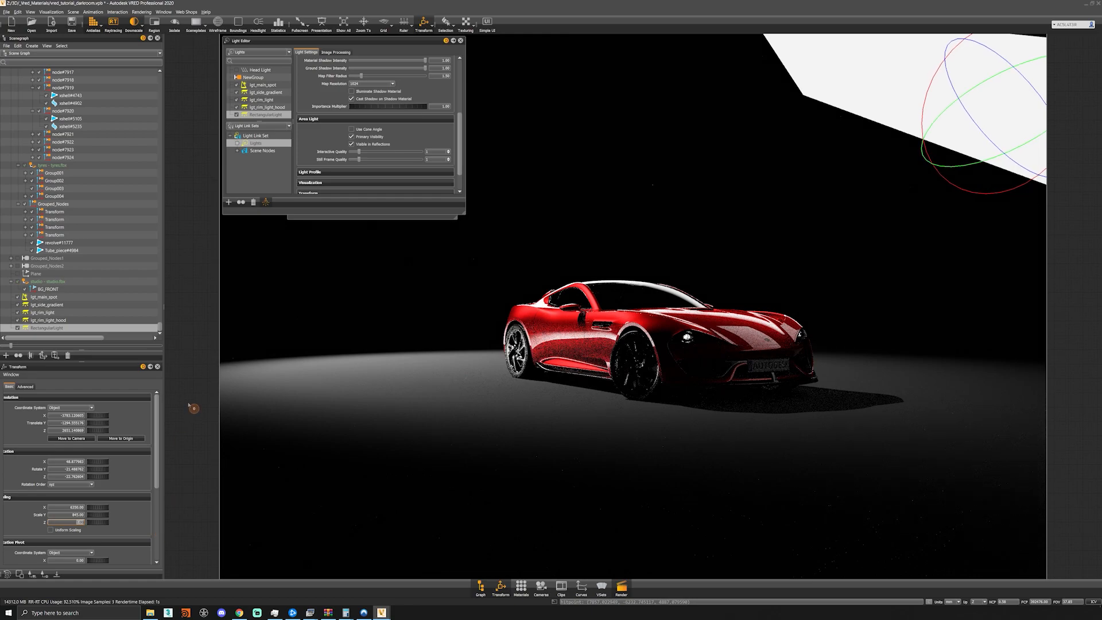
- Enable a texture on the fourth rectangular light and load the radial_gradient image
scroll(333, 95, "up", 5)
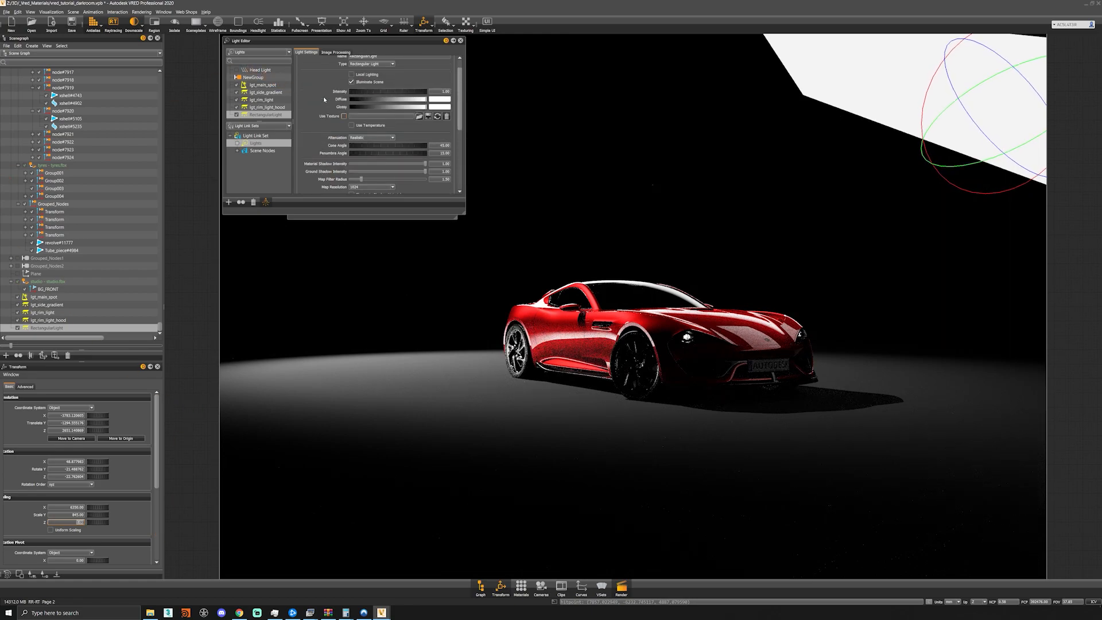
scroll(396, 100, "up", 2)
left_click(343, 133)
left_click(419, 133)
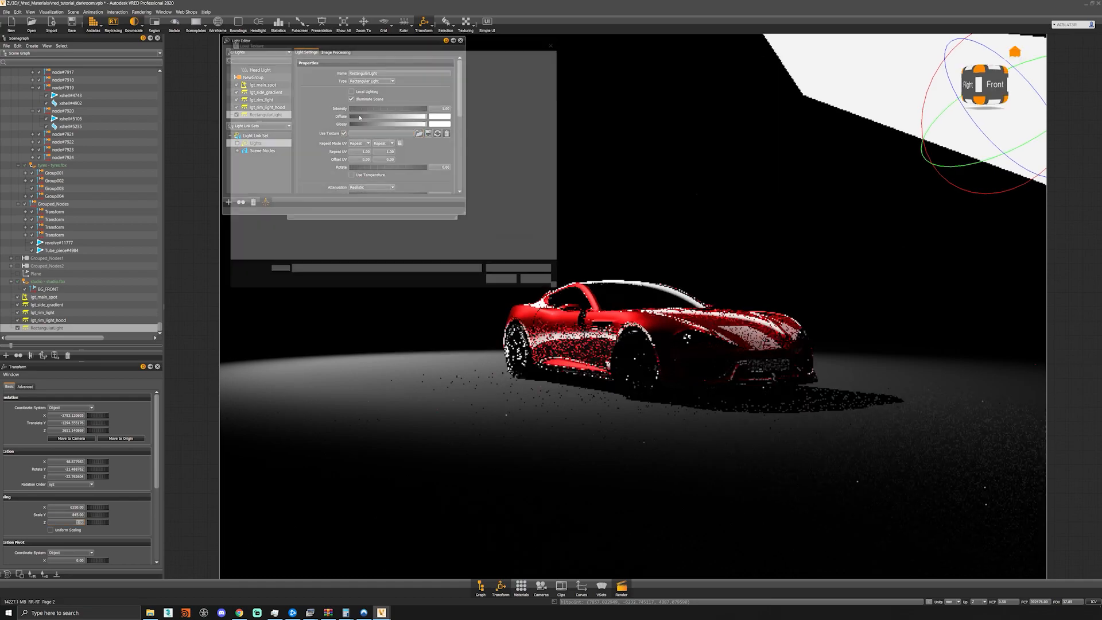
double_click(352, 97)
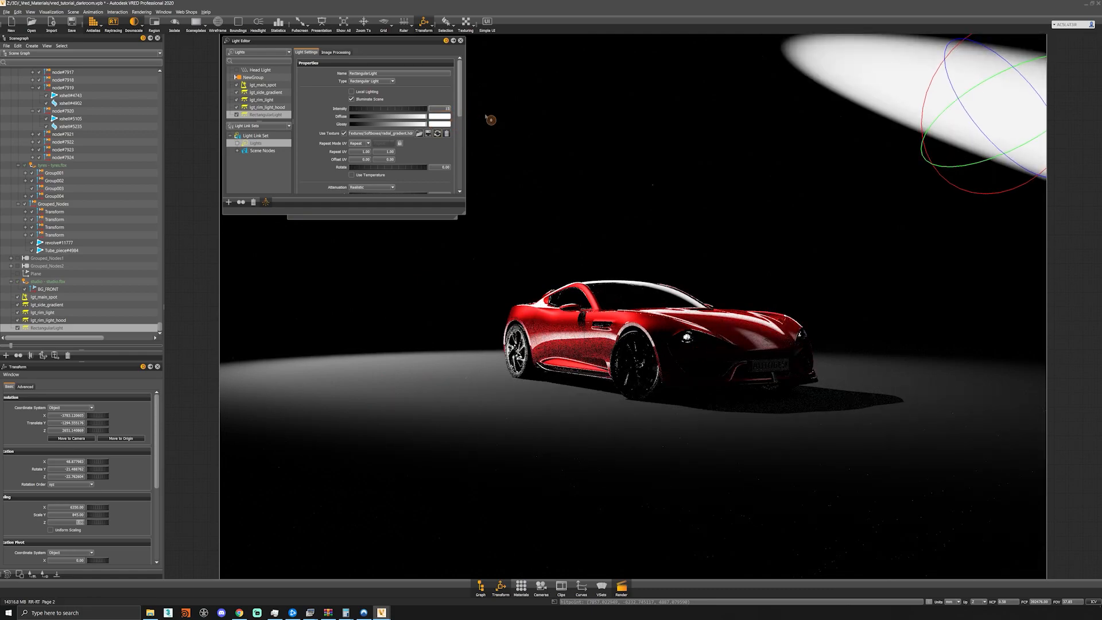
- Set the fourth rectangular light's intensity to 150 and add it to the Lights of the light link set
type("150")
key("Return")
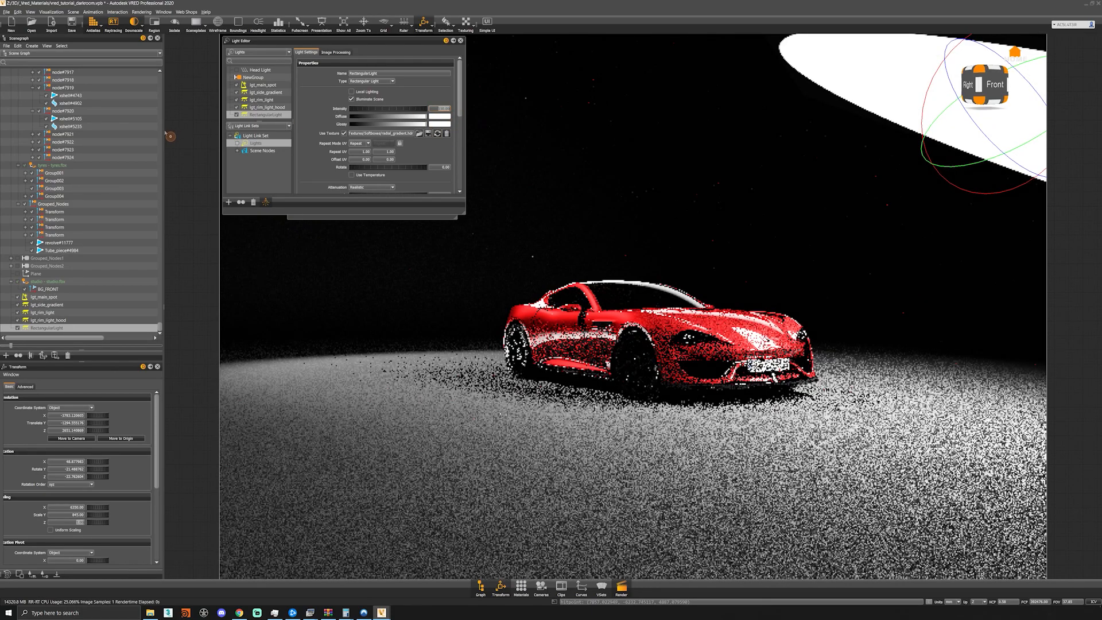
left_click_drag(271, 118, 259, 146)
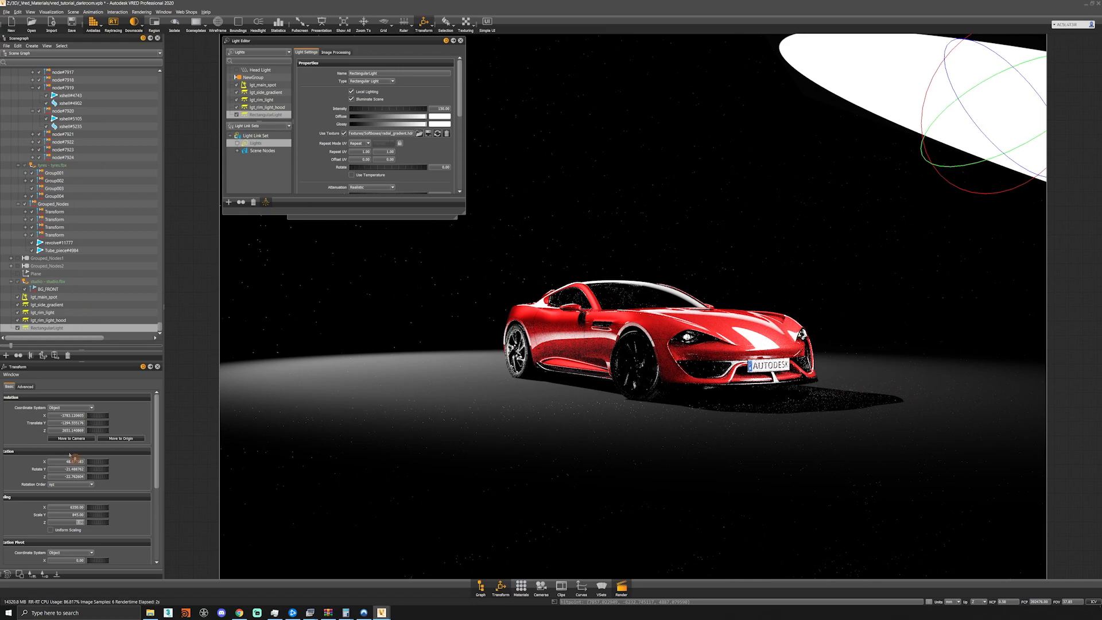
- Set the fourth rectangular light's X translation to about -3600
left_click(66, 415)
type("3")
left_click(164, 428)
type("600")
key("ctrl+a")
type("-3660")
key("Return")
- Set the fourth rectangular light's translation to -4600 on Y and 1300 on Z
key("Tab")
key("BackSpace")
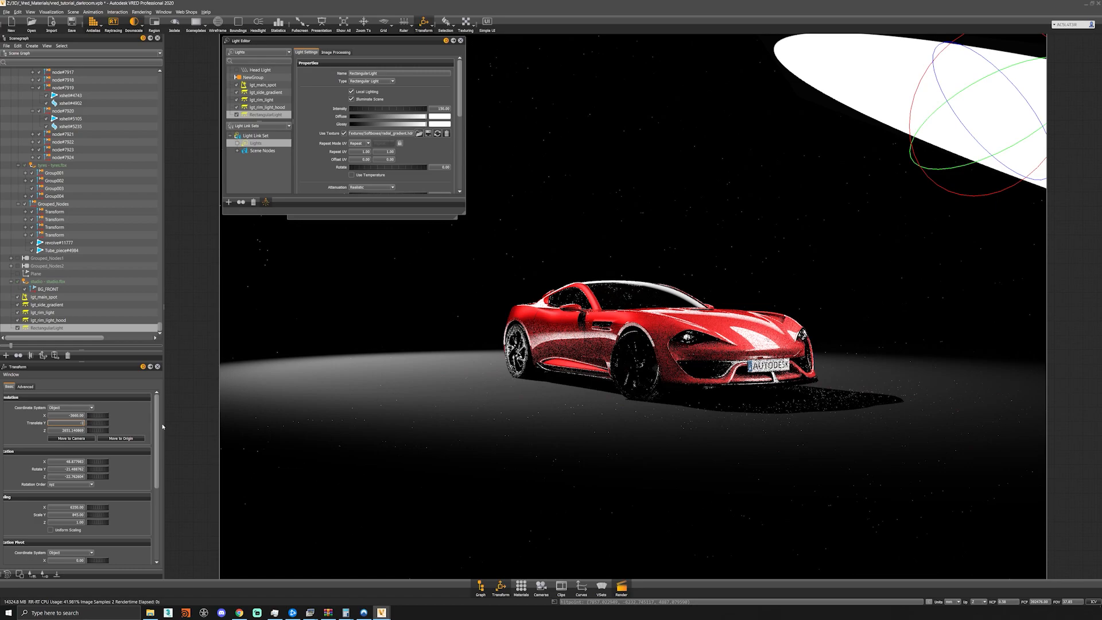
type("-4690")
key("Return")
key("Tab")
type("1300")
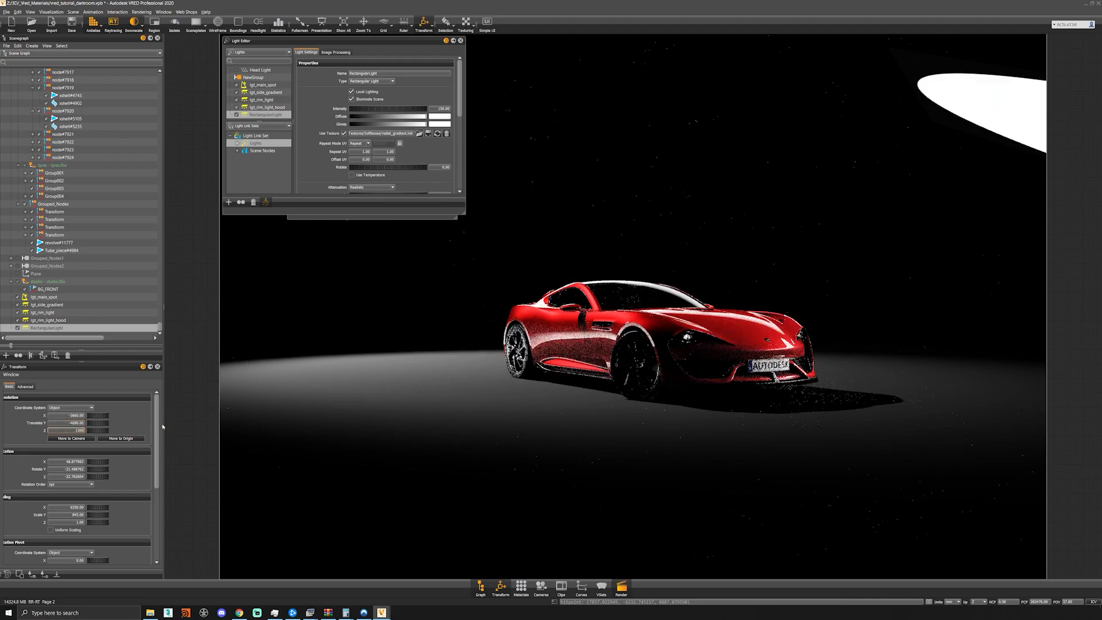
key("Return")
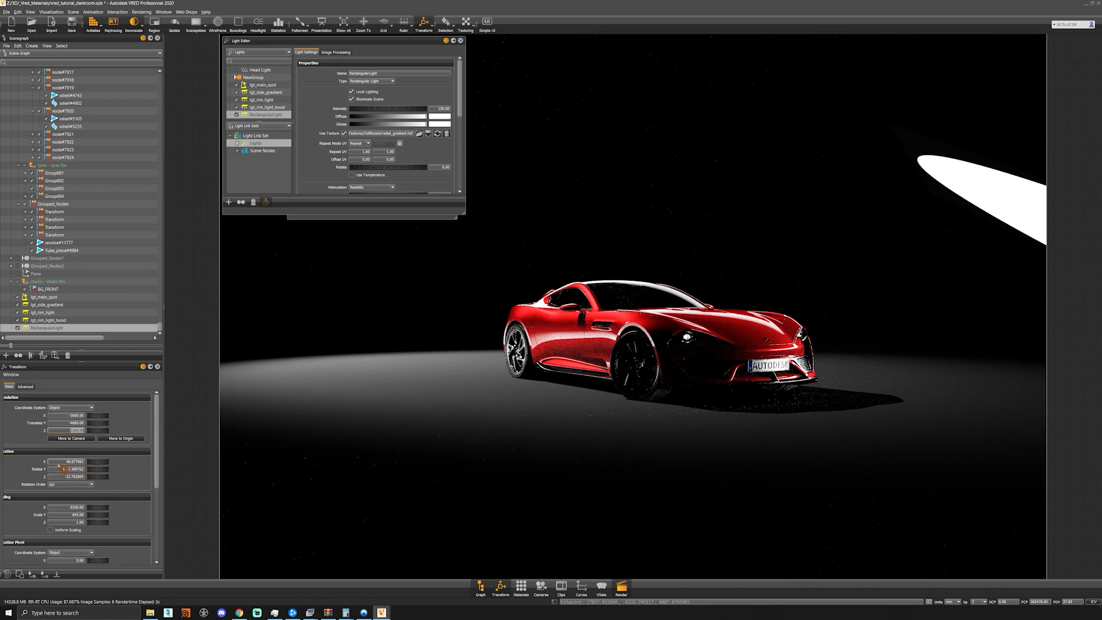
- Set the fourth rectangular light's rotation to 52 on X, 0 on Y and 31 on Z
left_click(65, 462)
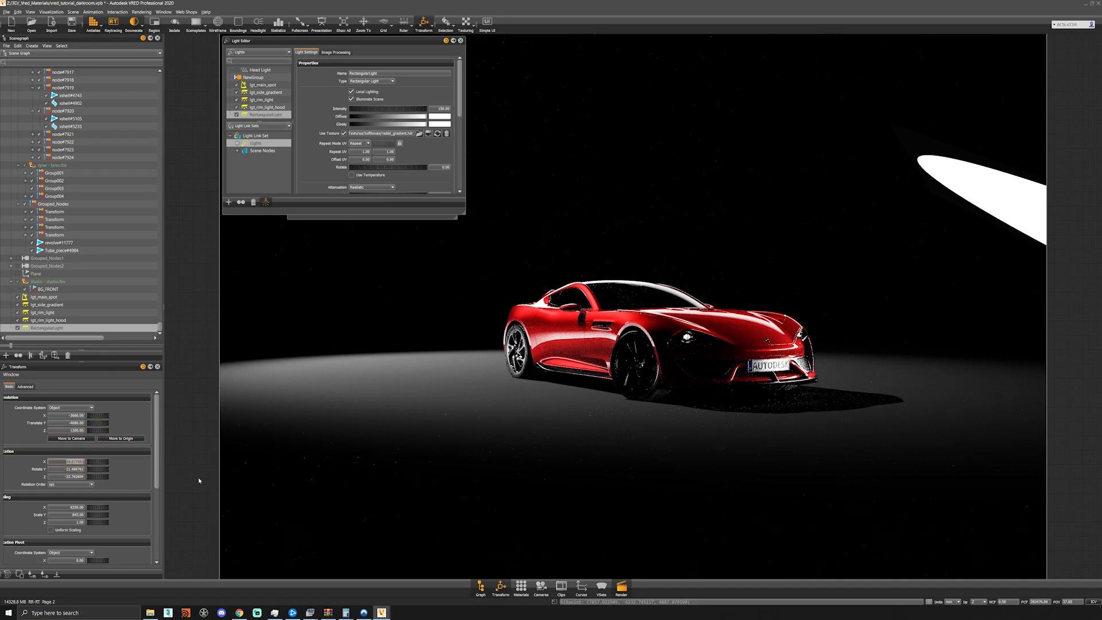
type("52")
key("Tab")
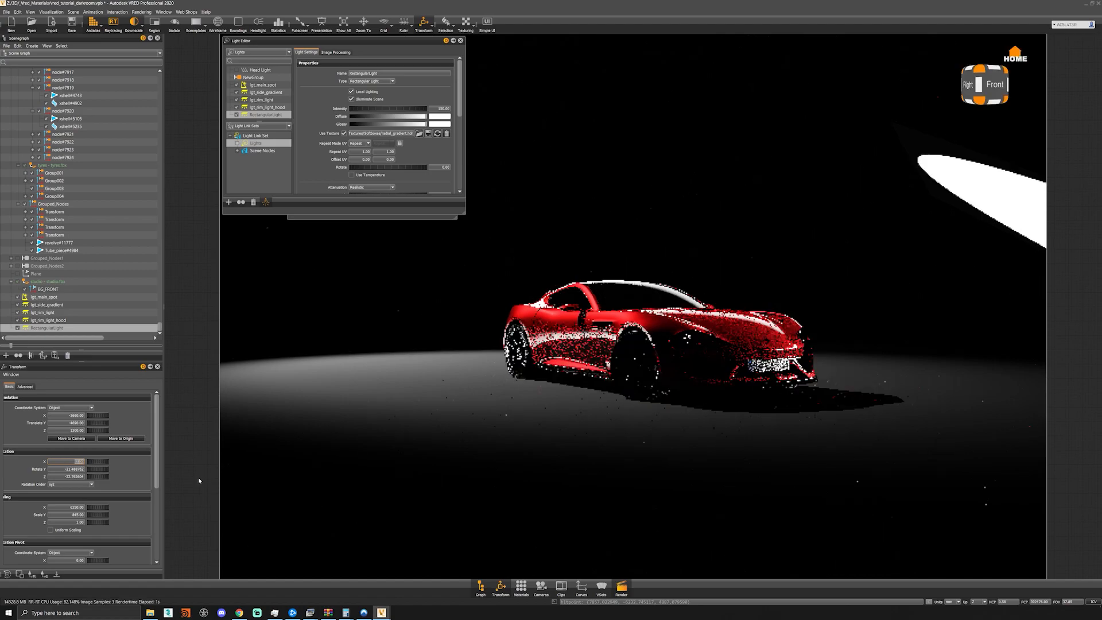
type("0")
key("Tab")
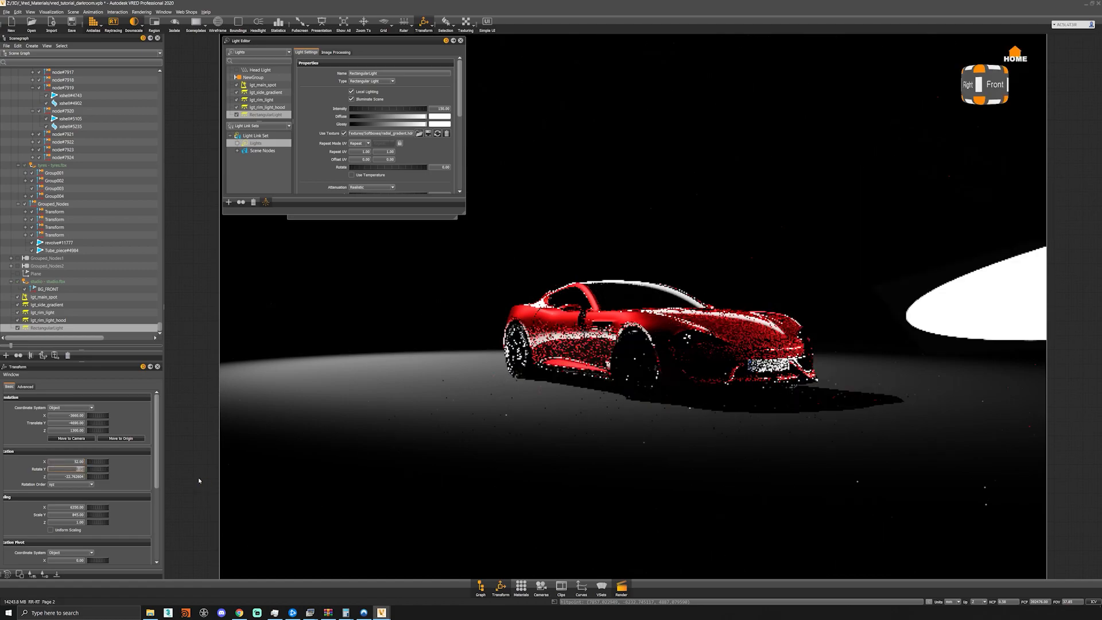
type("31")
key("Return")
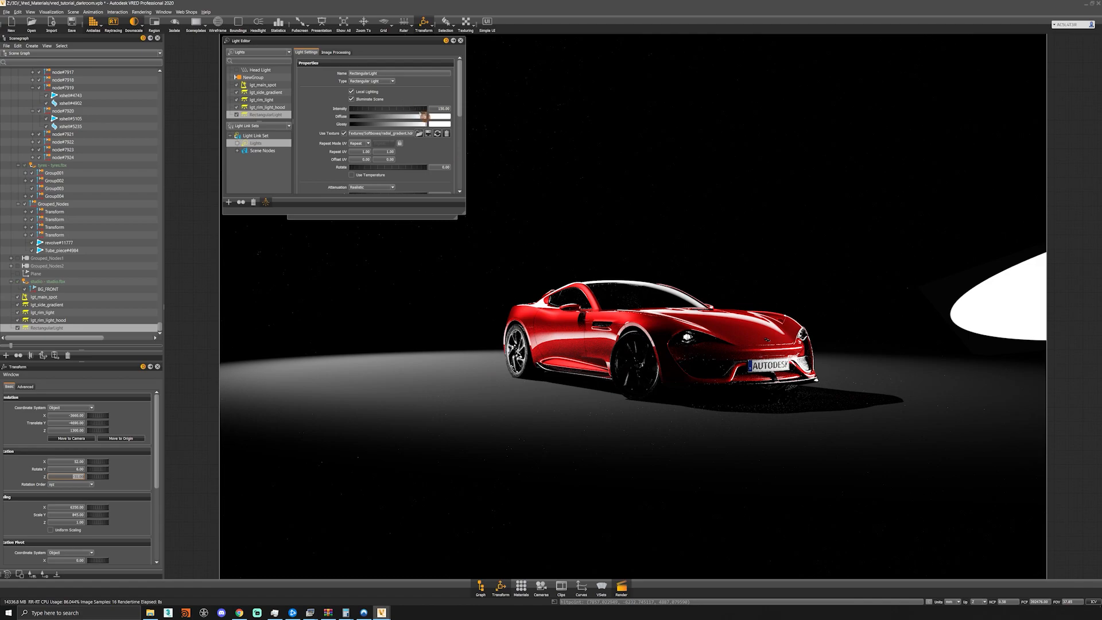
- Darken the fourth rectangular light's diffuse color slightly and set its intensity to 100
mouse_move(428, 119)
left_mouse_down()
mouse_move(406, 118)
mouse_move(416, 118)
left_mouse_up()
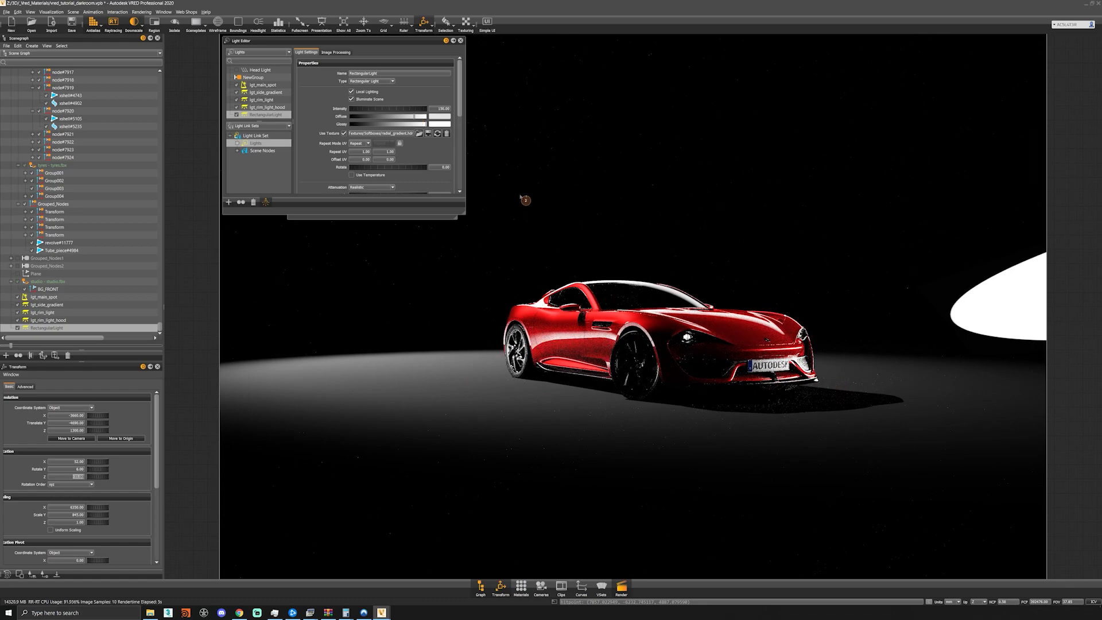
left_click(435, 115)
type("100")
key("Return")
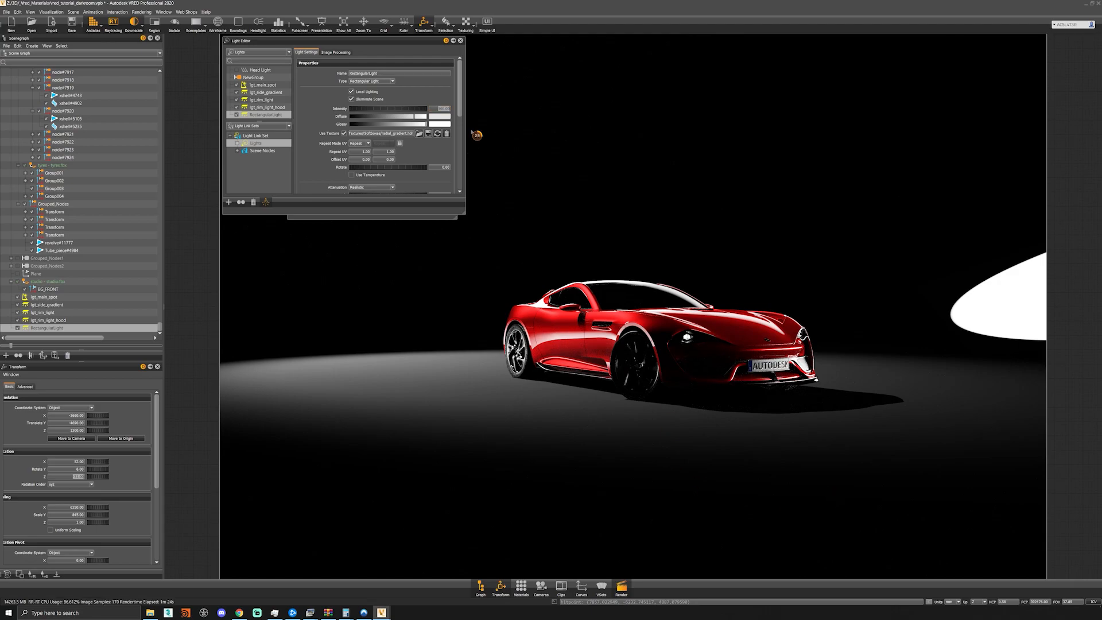
- Turn off Primary Visibility for the fourth rectangular light and rename the light lgt_front
left_click_drag(460, 111, 456, 179)
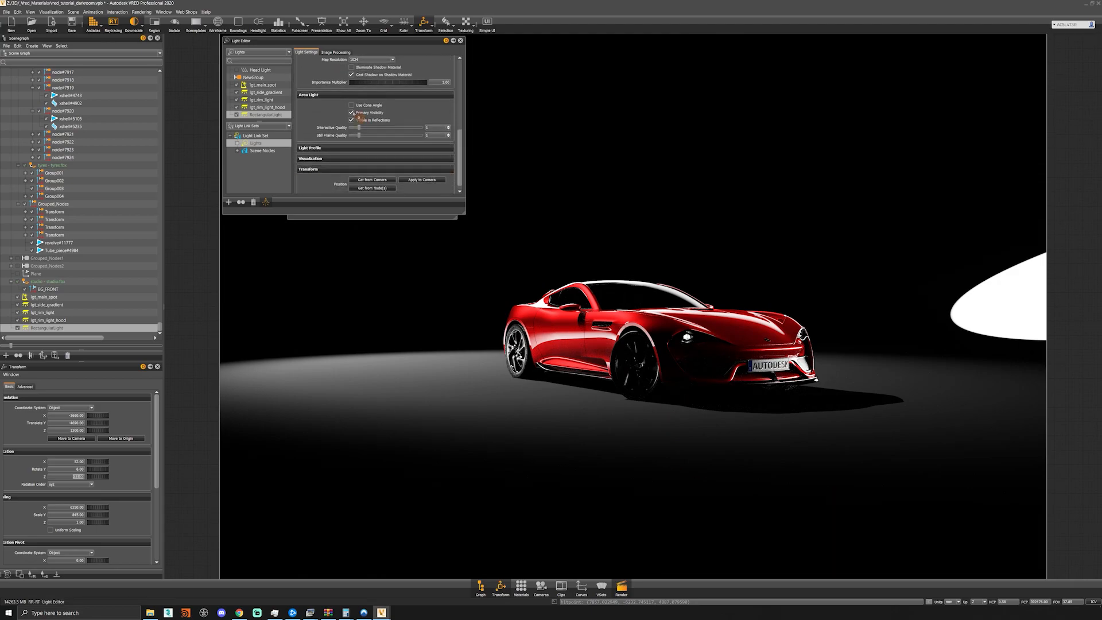
left_click(351, 113)
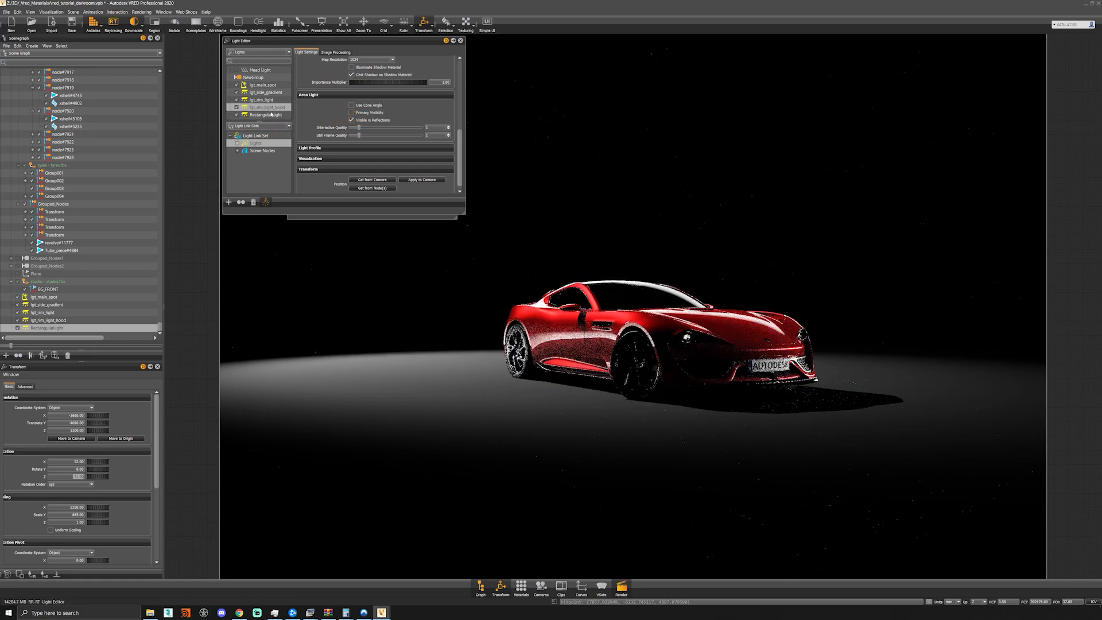
type("lgt_")
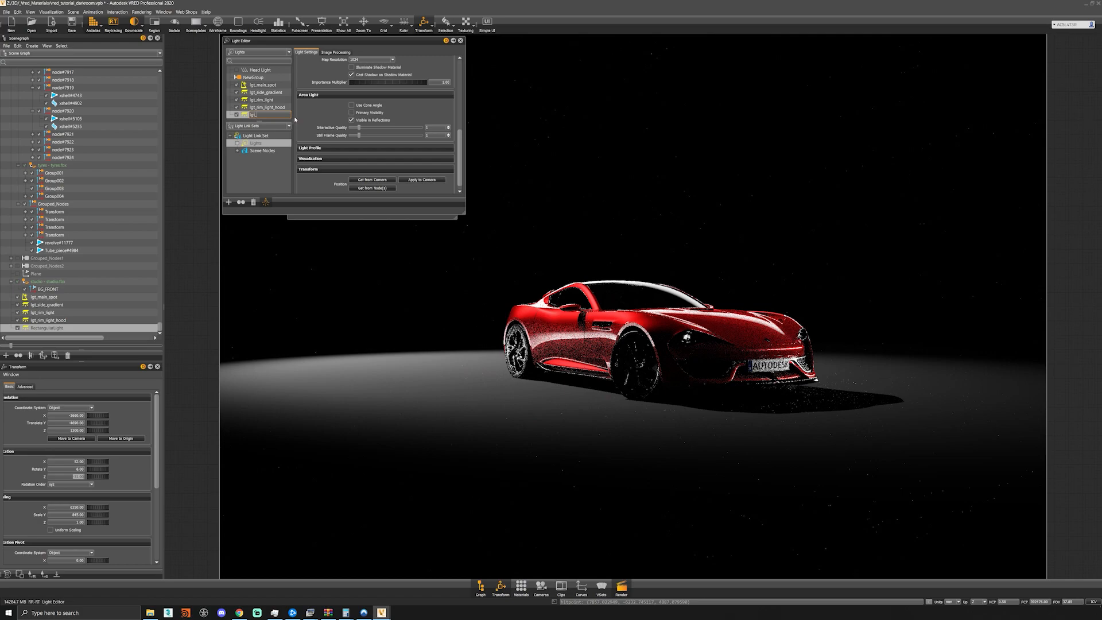
type("rim_front")
key("Return")
left_click(280, 110)
- Duplicate the lgt_front light and rename the copy lgt_front_right
left_click(257, 116)
key("ctrl+d")
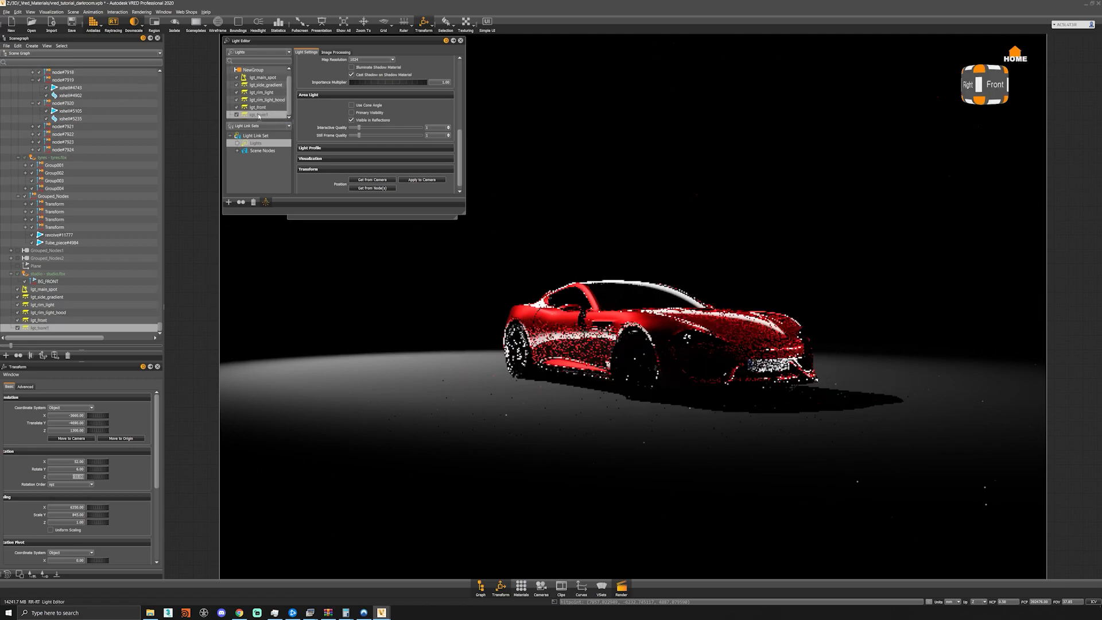
left_click(267, 109)
double_click(266, 114)
key("End")
key("BackSpace")
type("_right")
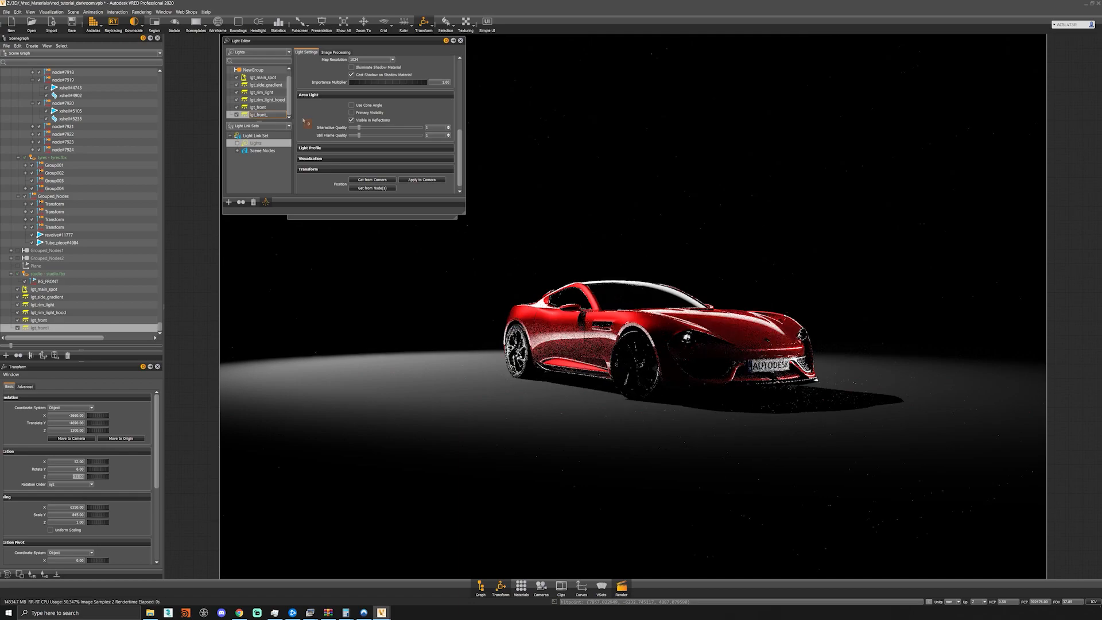
key("Return")
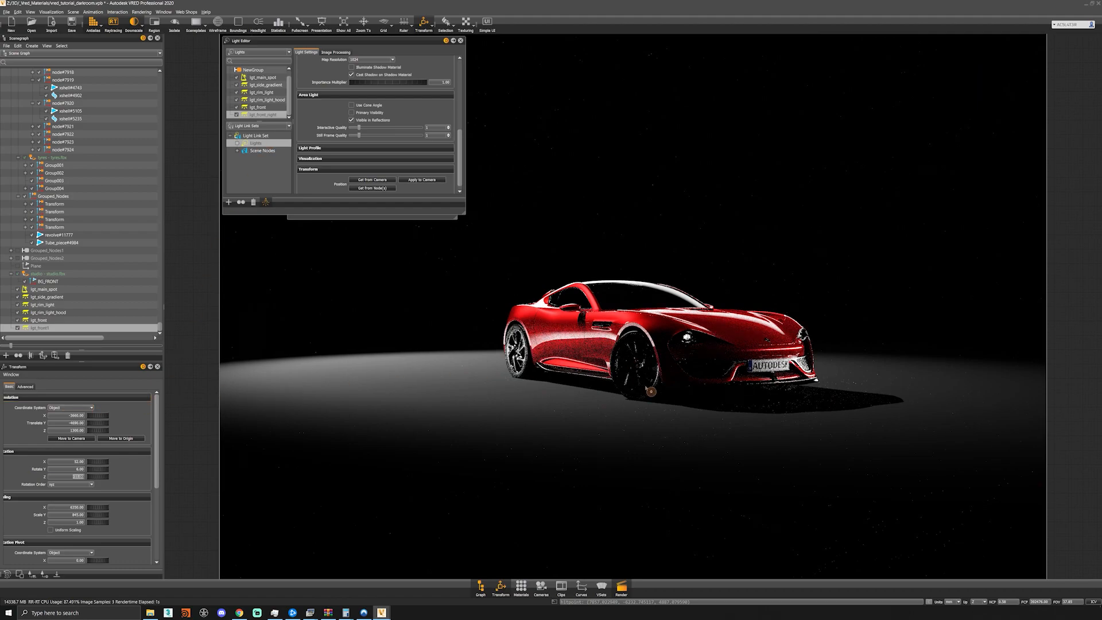
- Enable Primary Visibility for lgt_front_right and move the light along Y to the front of the car
scroll(678, 373, "down", 3)
left_click_drag(677, 373, 539, 411, "alt")
scroll(319, 183, "down", 1)
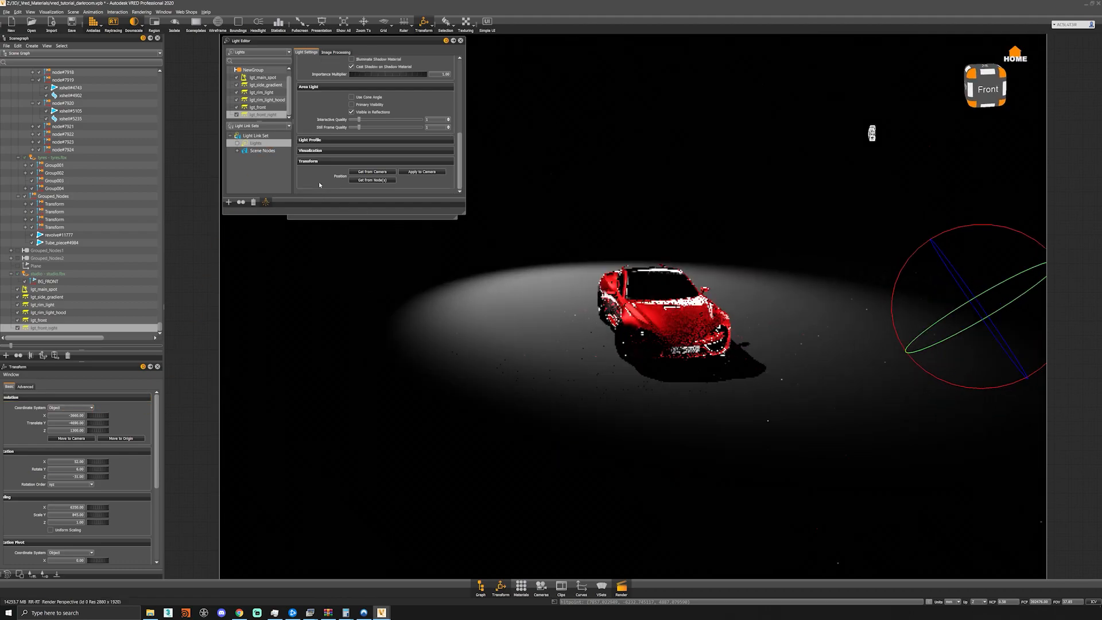
left_click(368, 140)
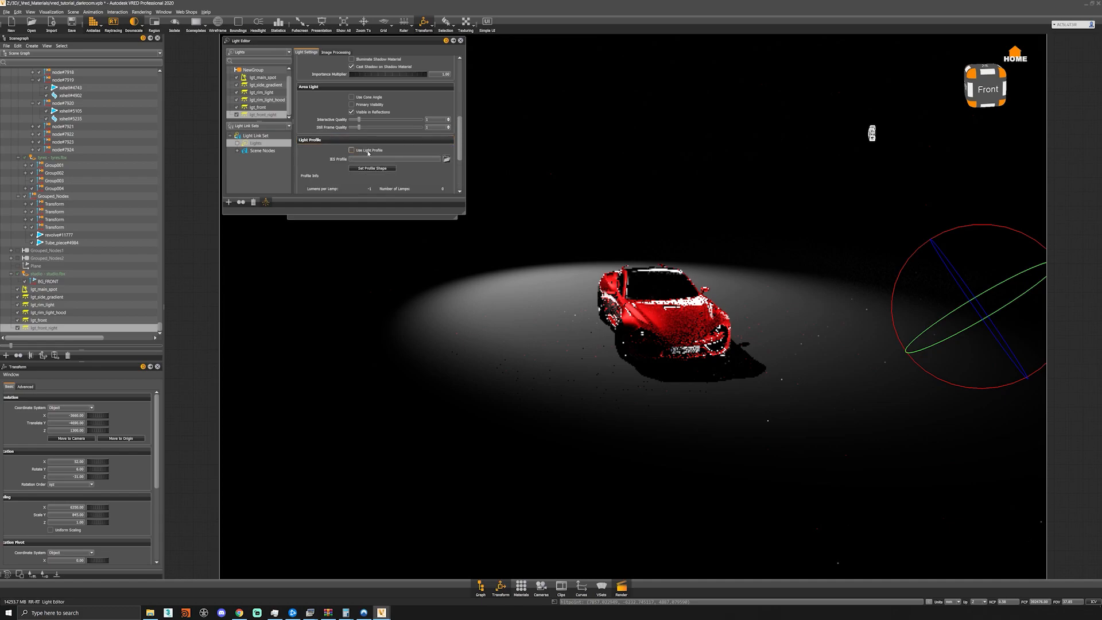
scroll(344, 140, "up", 3)
left_click(353, 147)
left_click_drag(856, 368, 526, 332, "alt")
key("shift+w")
key("shift+e")
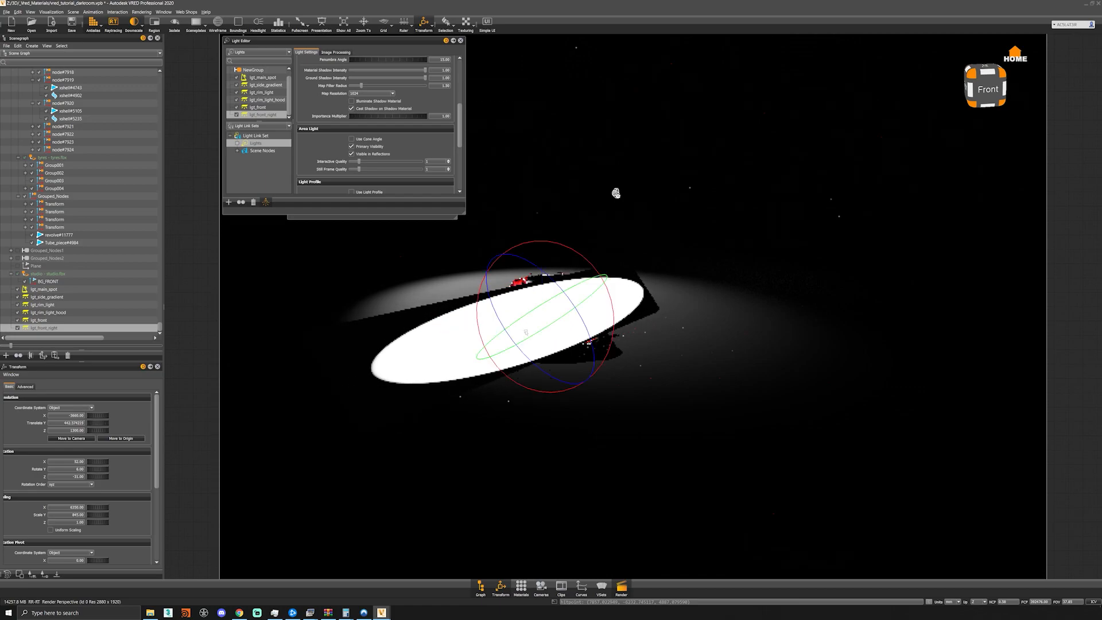
- Set lgt_front_right's scale to 200 on X, Y and Z
double_click(69, 507)
type("200")
key("Return")
key("Tab")
type("200")
key("Return")
key("Tab")
type("200")
key("Return")
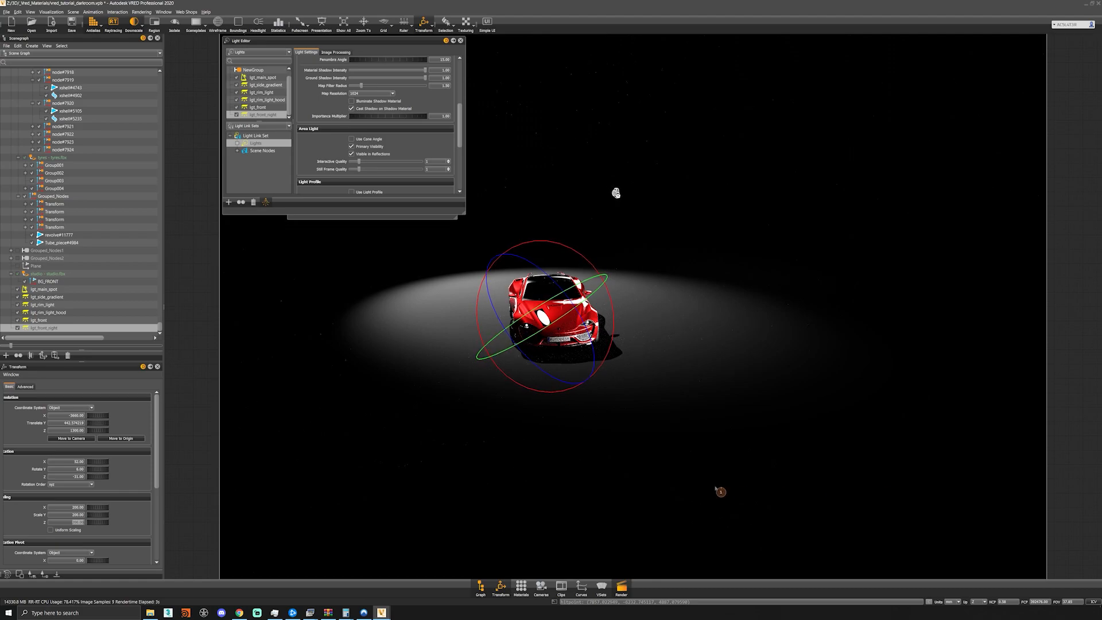
- Move lgt_front_right further along Y beside the car's nose and rotate it freehand
left_click_drag(567, 364, 566, 369, "alt")
key("w")
left_click_drag(445, 331, 419, 330)
key("e")
left_click_drag(526, 341, 670, 253)
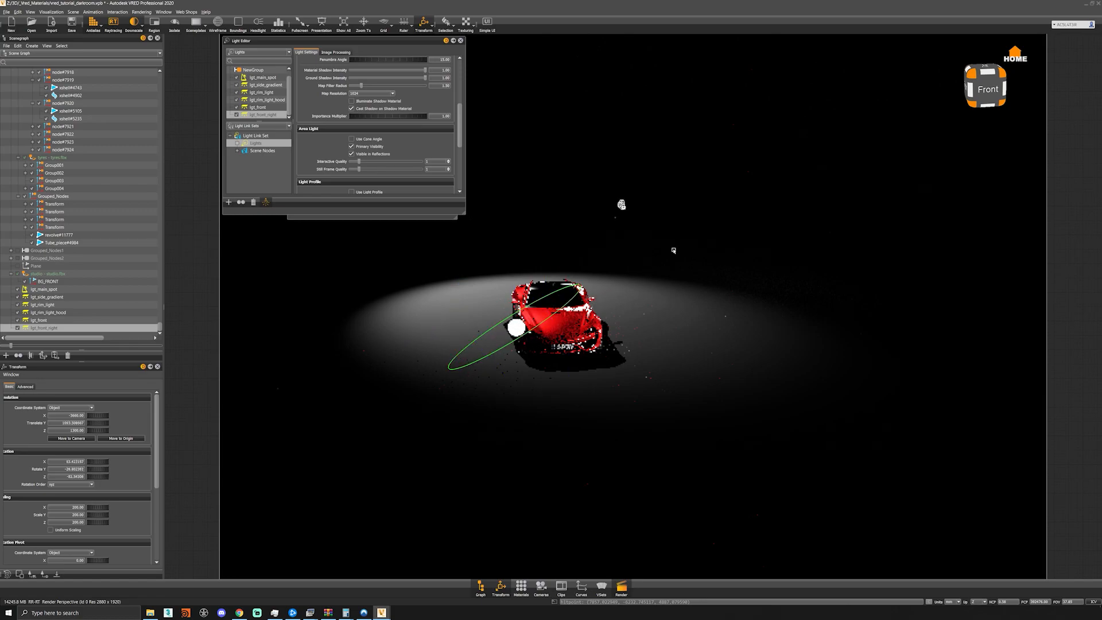
- Restore the saved camera viewpoint framing the car from its front corner and close the Camera Editor
left_click(541, 586)
double_click(345, 141)
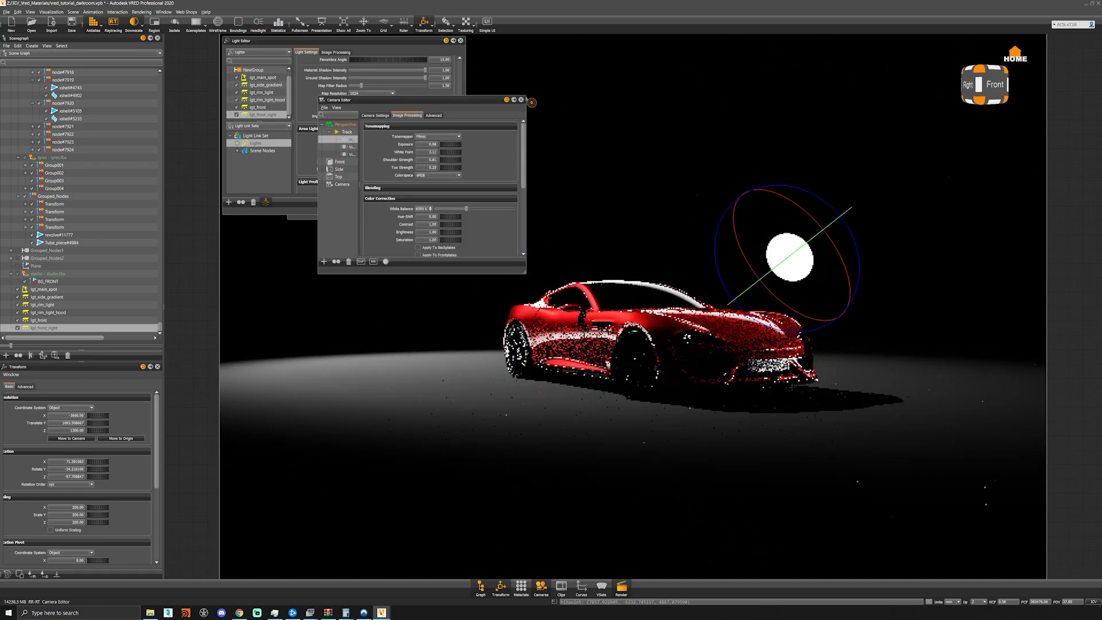
left_click(523, 101)
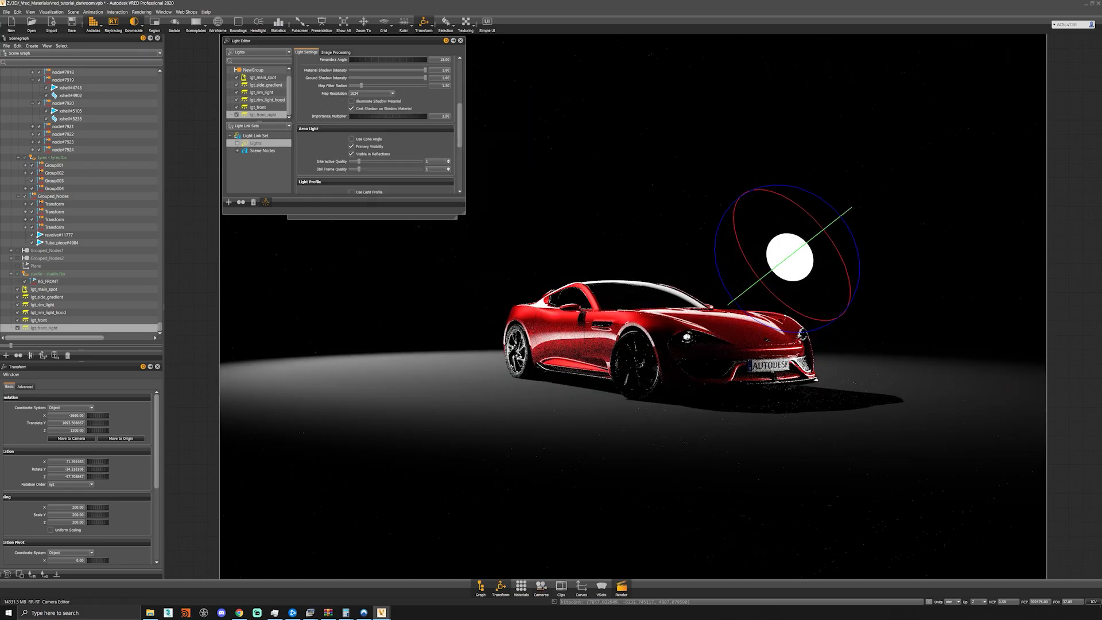
- Shift lgt_front_right along X and set its translation to 1500 on Y and 1380 on Z
double_click(74, 416)
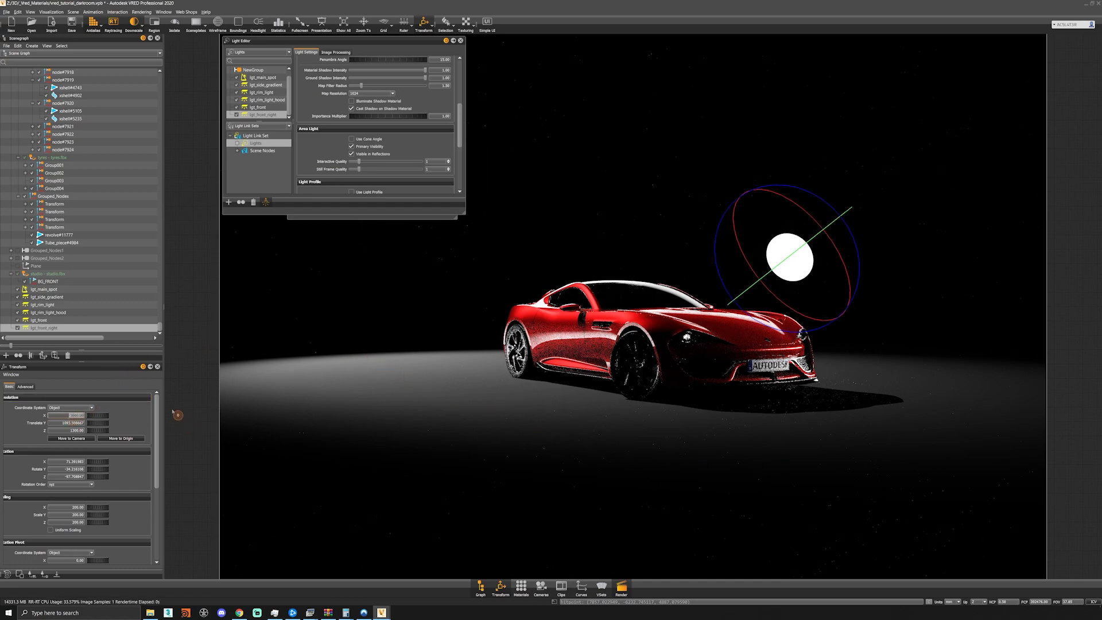
left_click(126, 440)
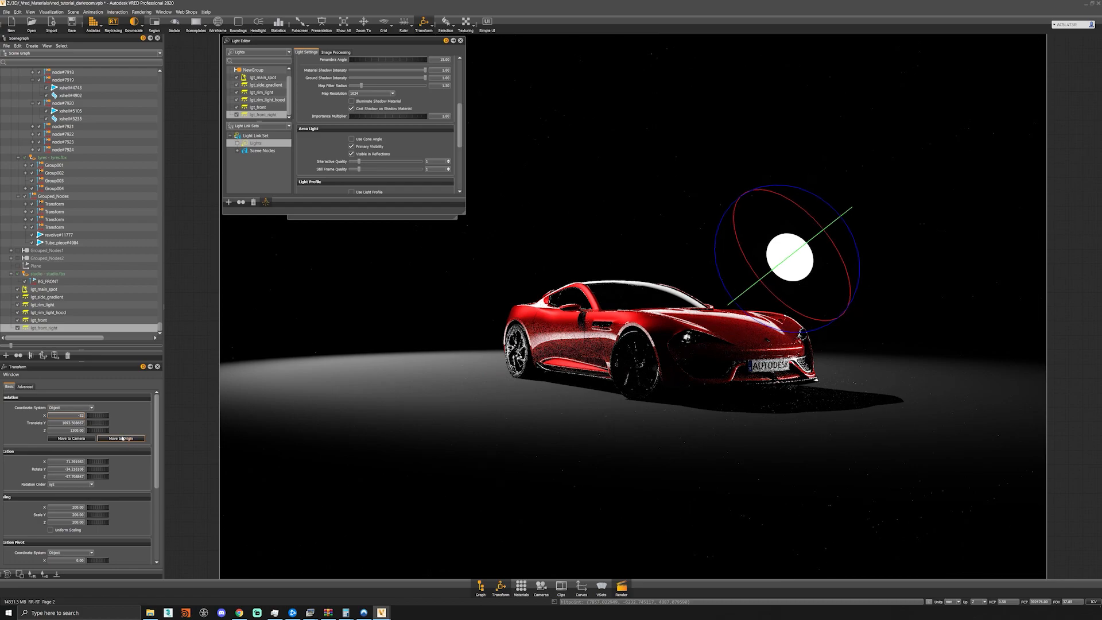
left_click(123, 438)
left_click(123, 439)
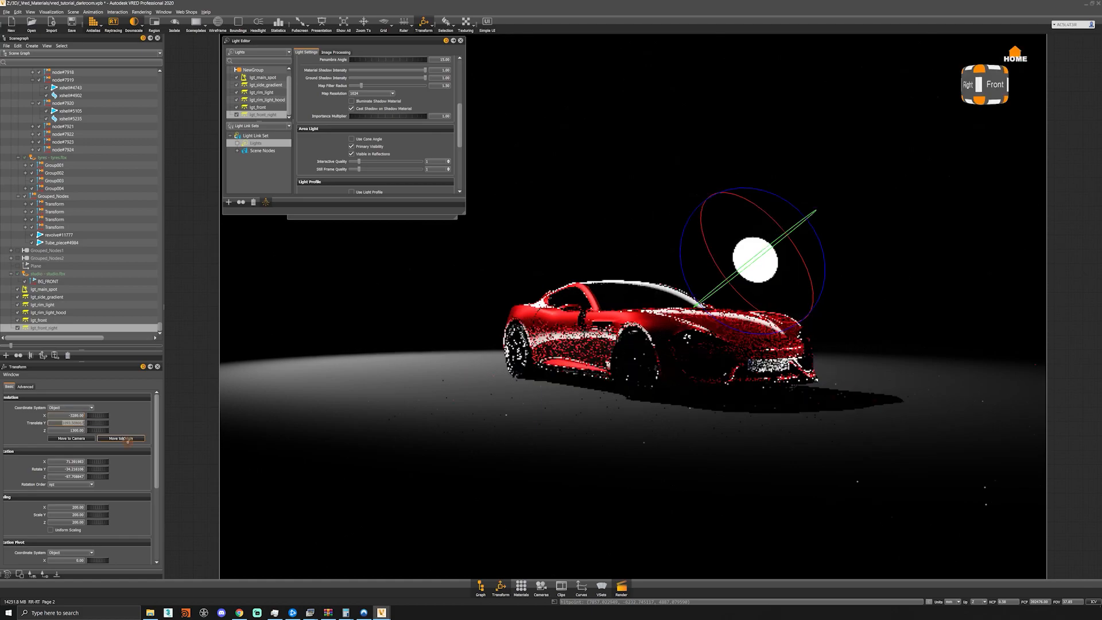
type("150")
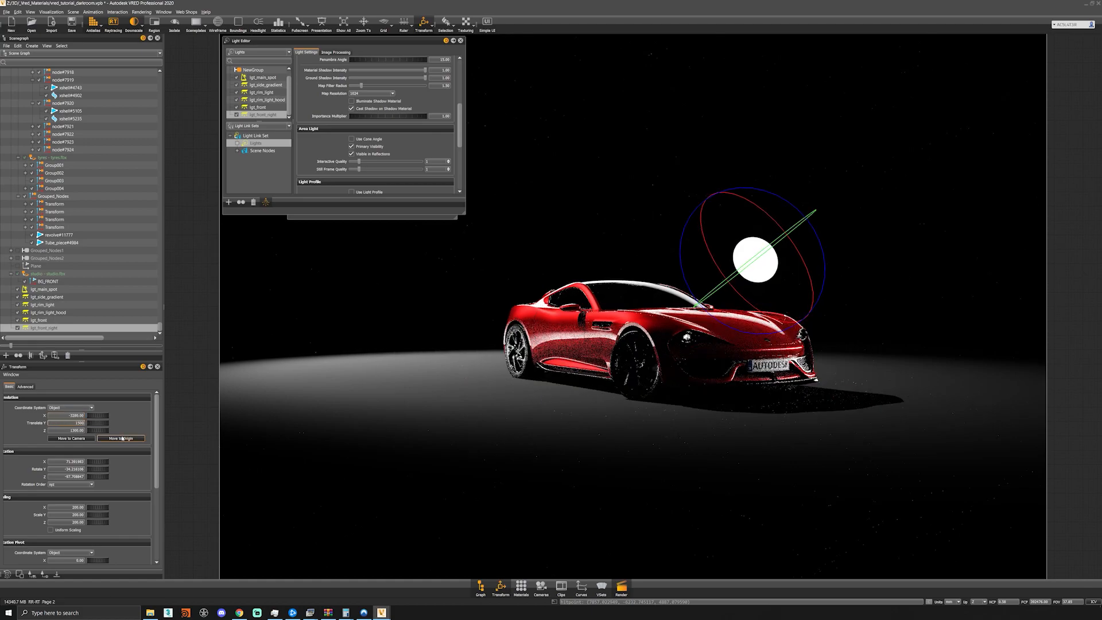
type("0")
key("Return")
key("Tab")
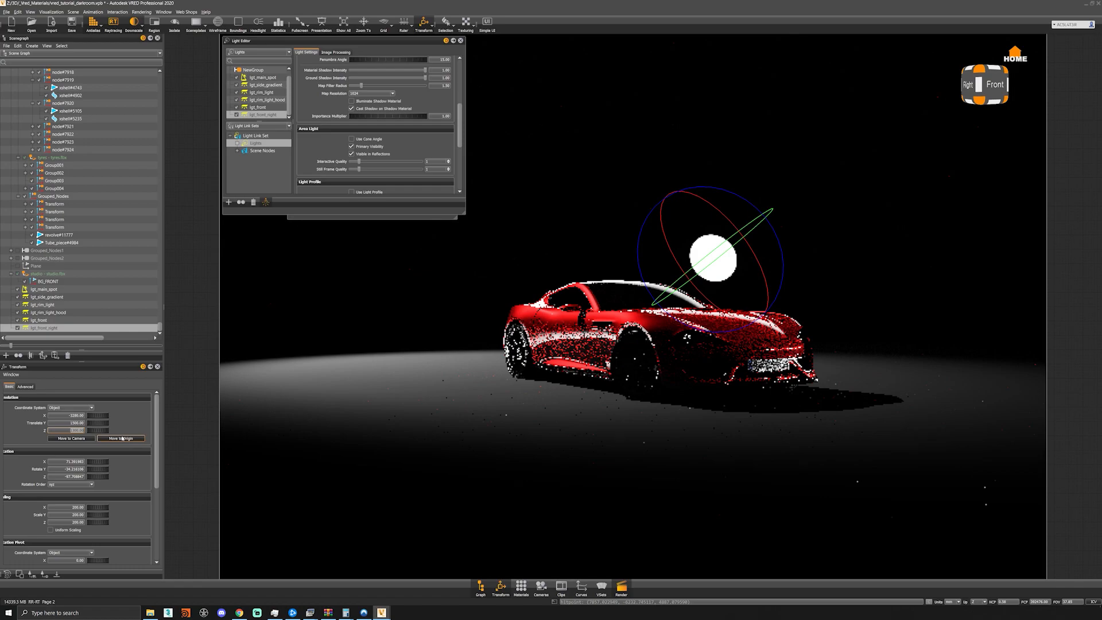
type("1380")
key("Return")
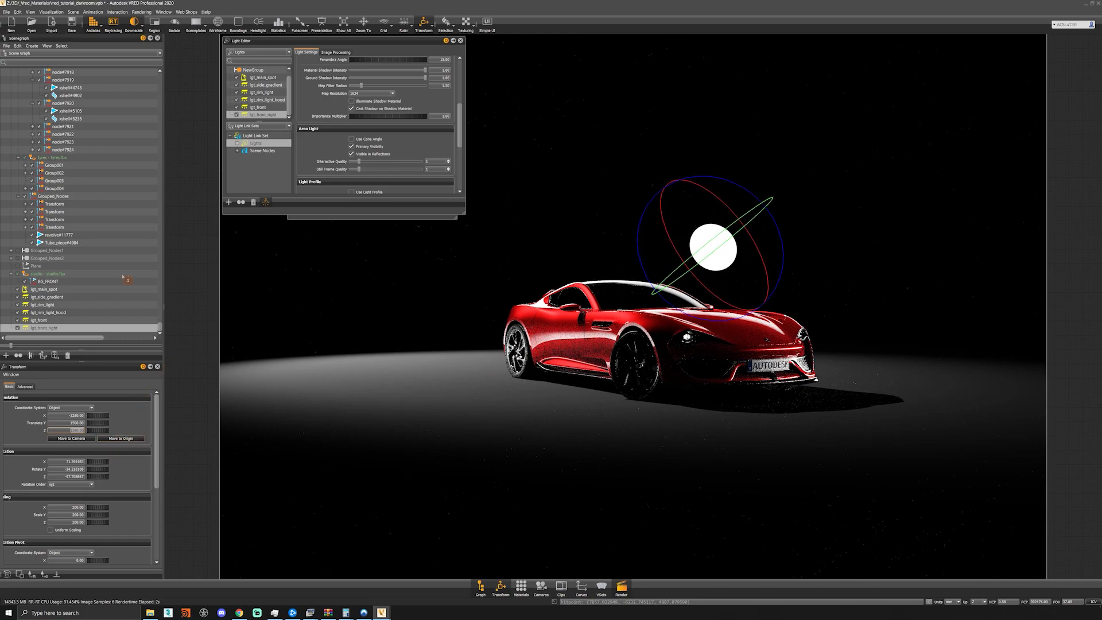
scroll(406, 124, "up", 3)
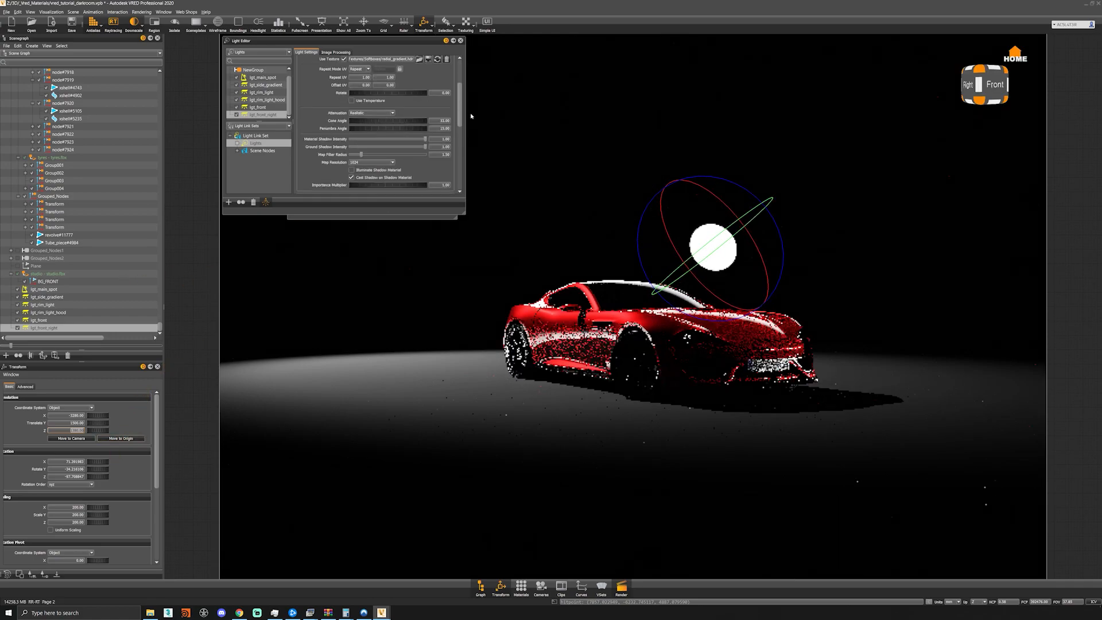
left_click_drag(438, 122, 464, 125)
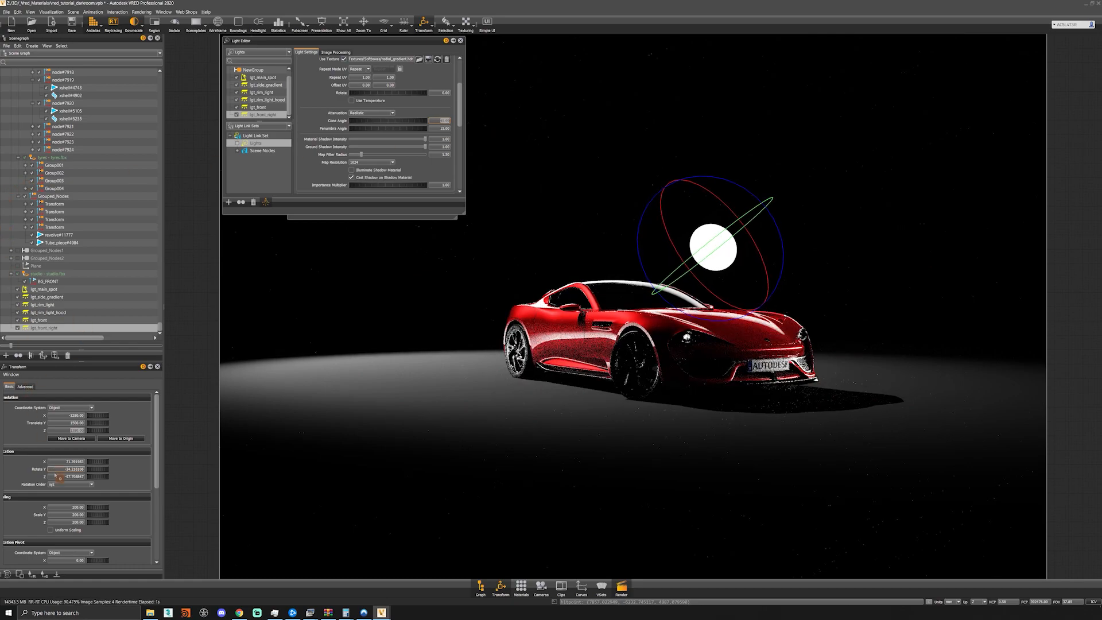
- Set lgt_front_right's rotation to 360 on X, -60 on Y and 345 on Z
left_click_drag(65, 464, 151, 469)
type("160")
key("Return")
key("Tab")
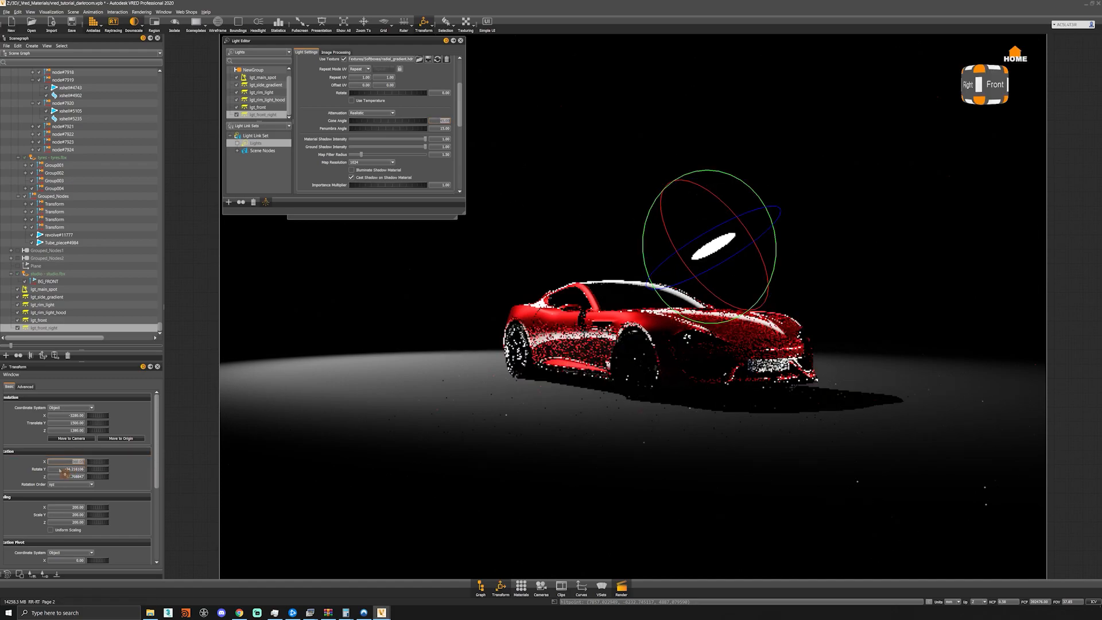
key("BackSpace")
type("-60")
key("Return")
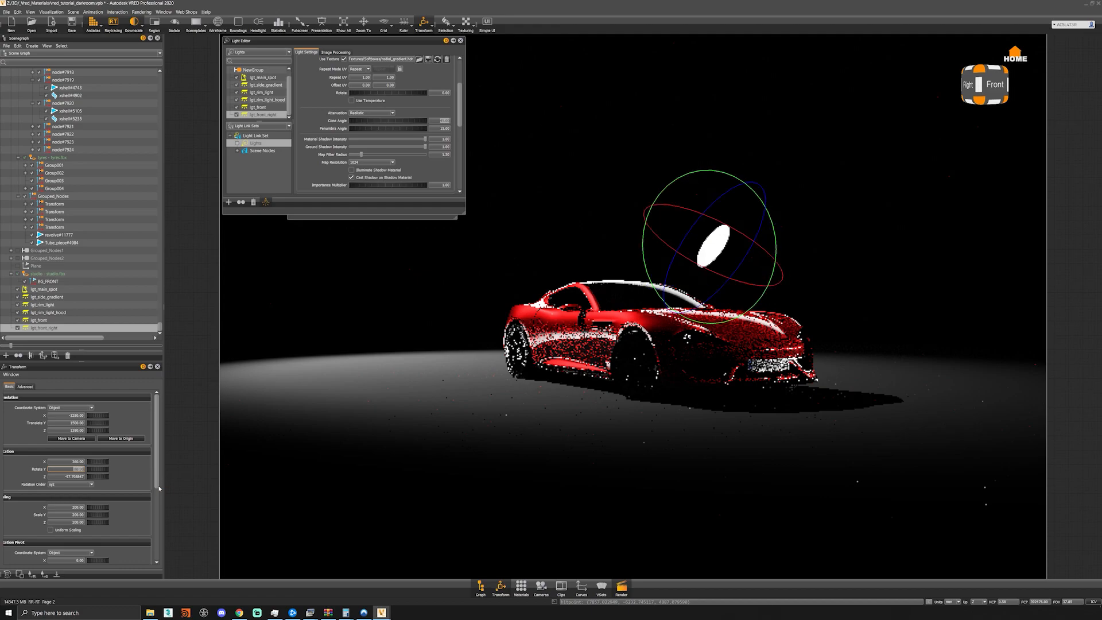
key("Tab")
type("345")
key("Return")
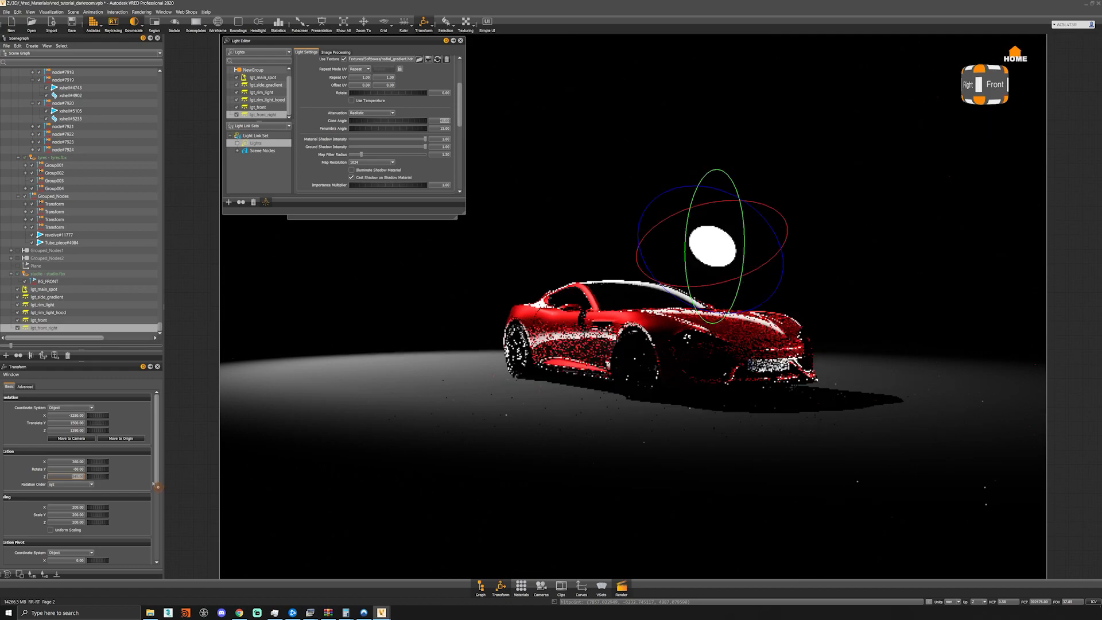
- Set lgt_front_right's scale to 600 on all three axes
left_click_drag(67, 508, 168, 529)
type("600")
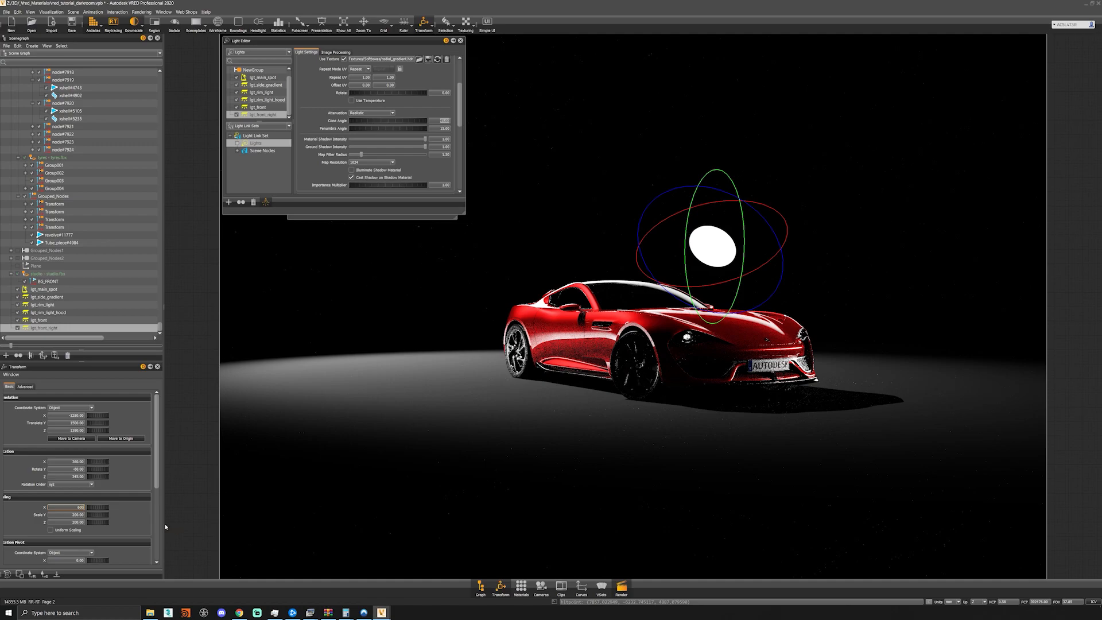
key("Return")
key("Tab")
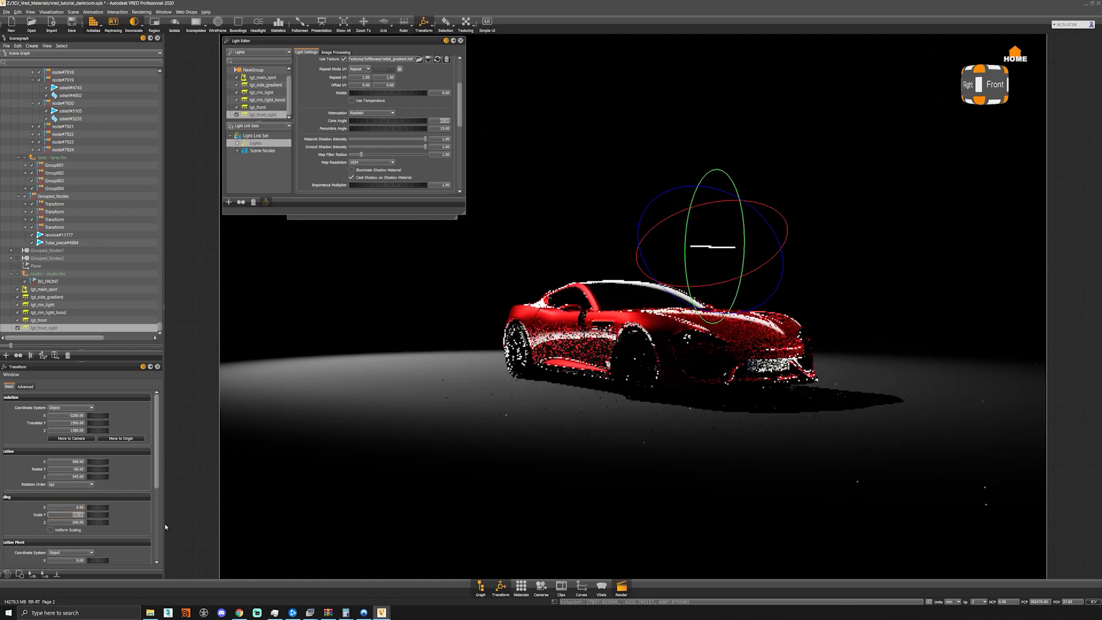
key("shift+Tab")
type("600")
key("Tab")
type("600")
key("Tab")
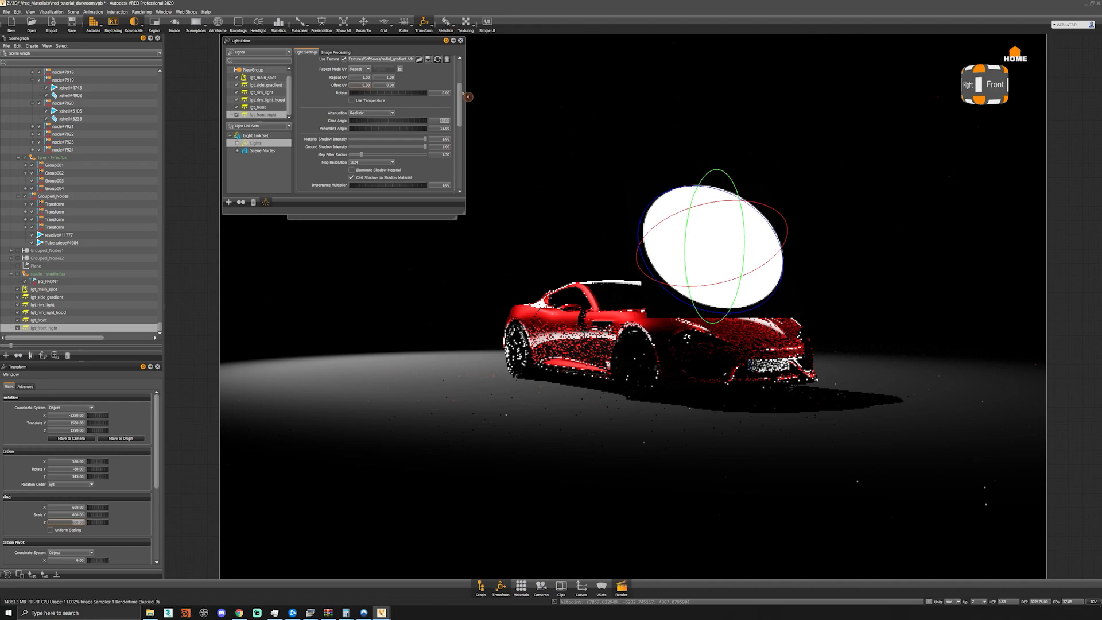
- Set lgt_front_right's intensity to 500
scroll(461, 53, "up", 5)
double_click(441, 108)
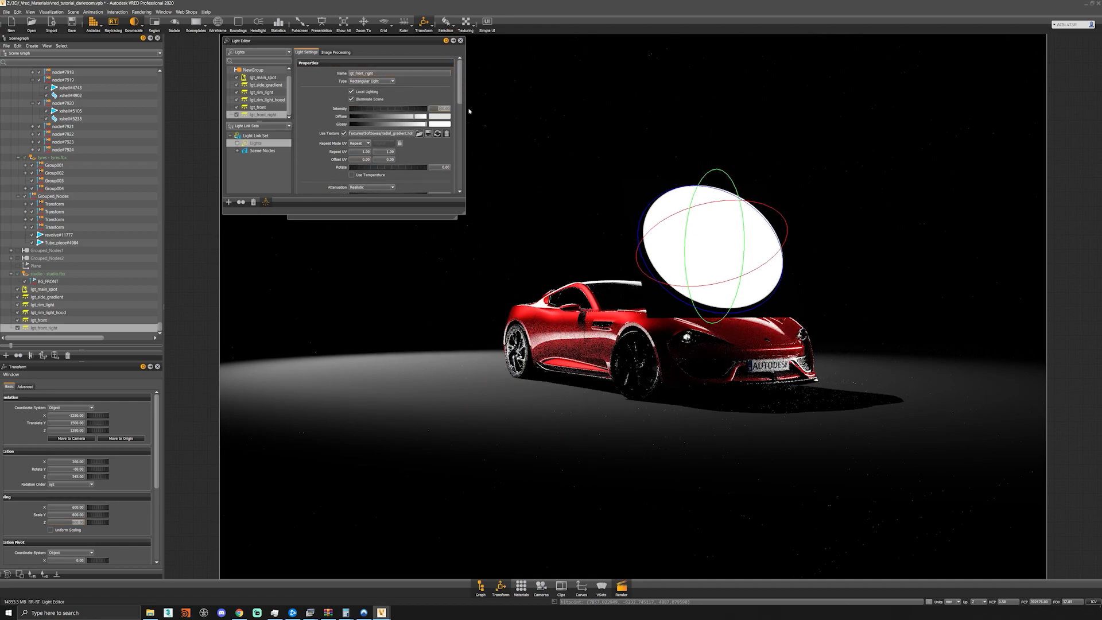
type("500")
key("Return")
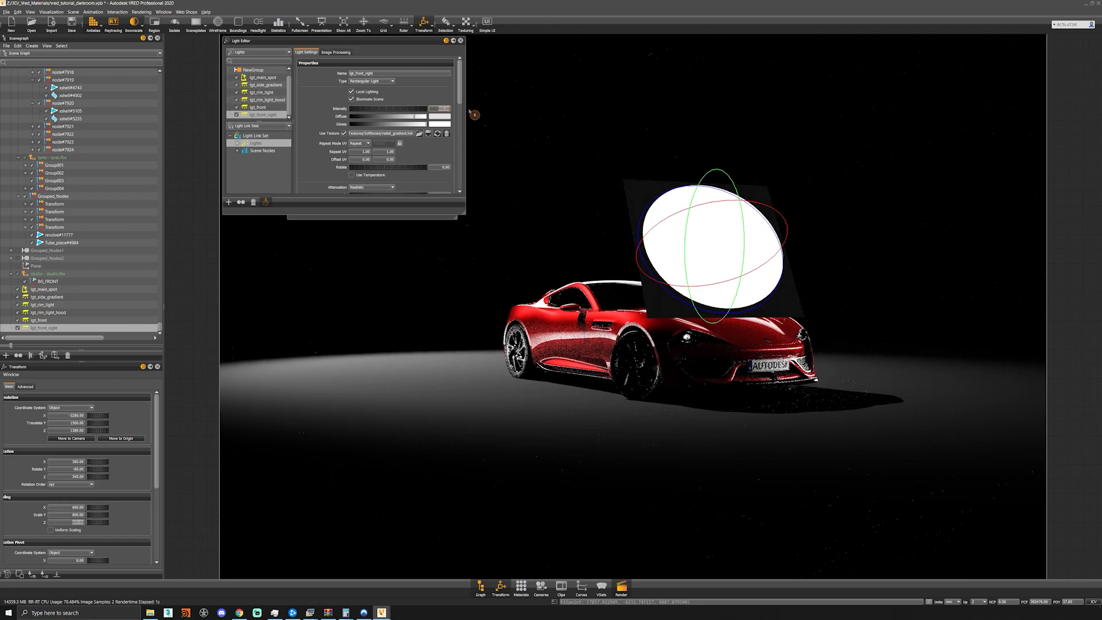
key("alt")
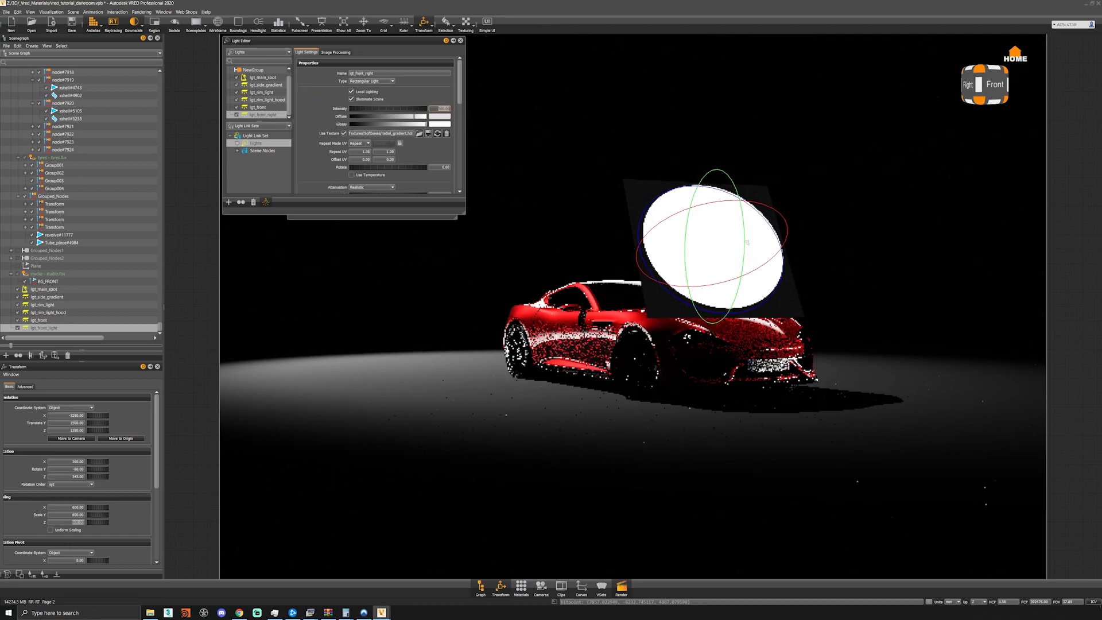
left_click_drag(749, 229, 652, 532)
left_click_drag(747, 223, 677, 524)
key("ctrl+z")
key("ctrl+z")
- Add lgt_front_right to the Lights of the Light Link Set, with Local Lighting enabled for it
left_click(352, 92)
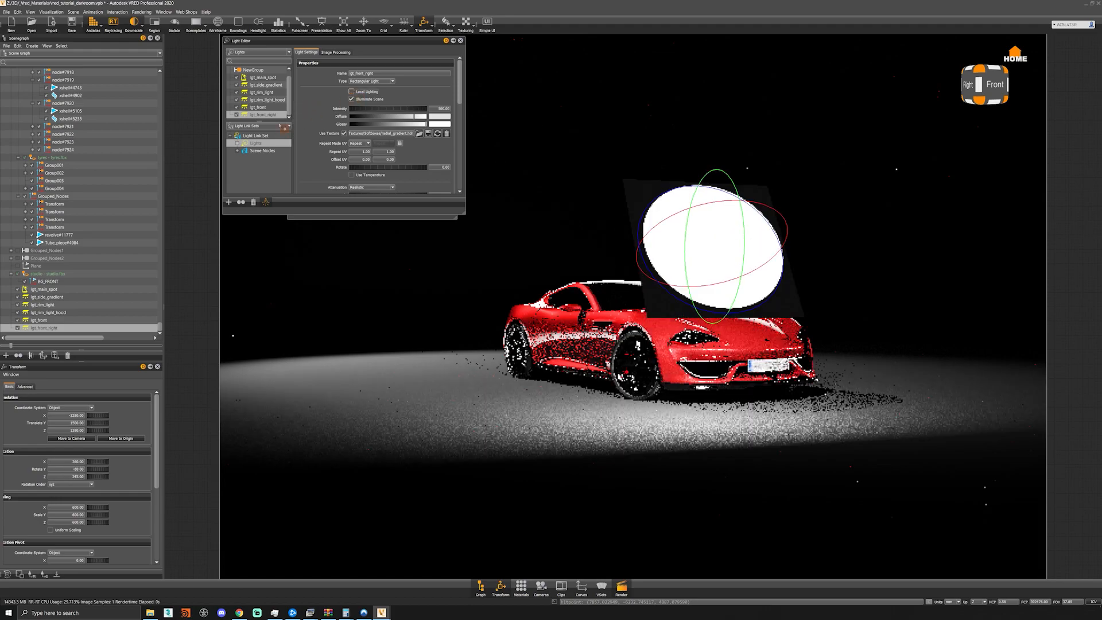
left_click(352, 92)
left_click(352, 92)
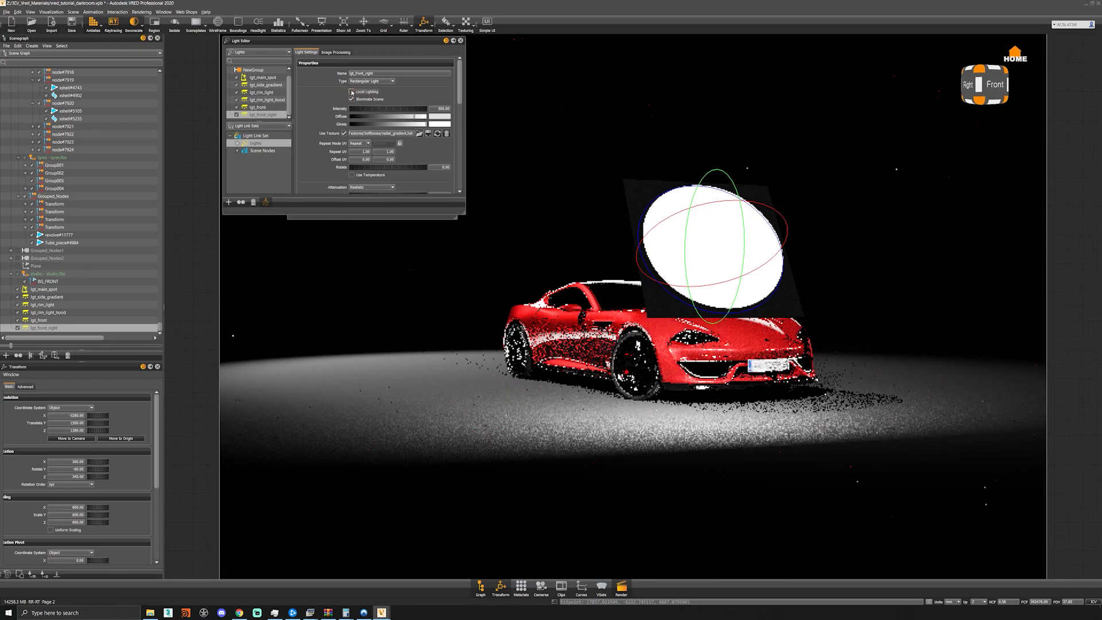
left_click(238, 144)
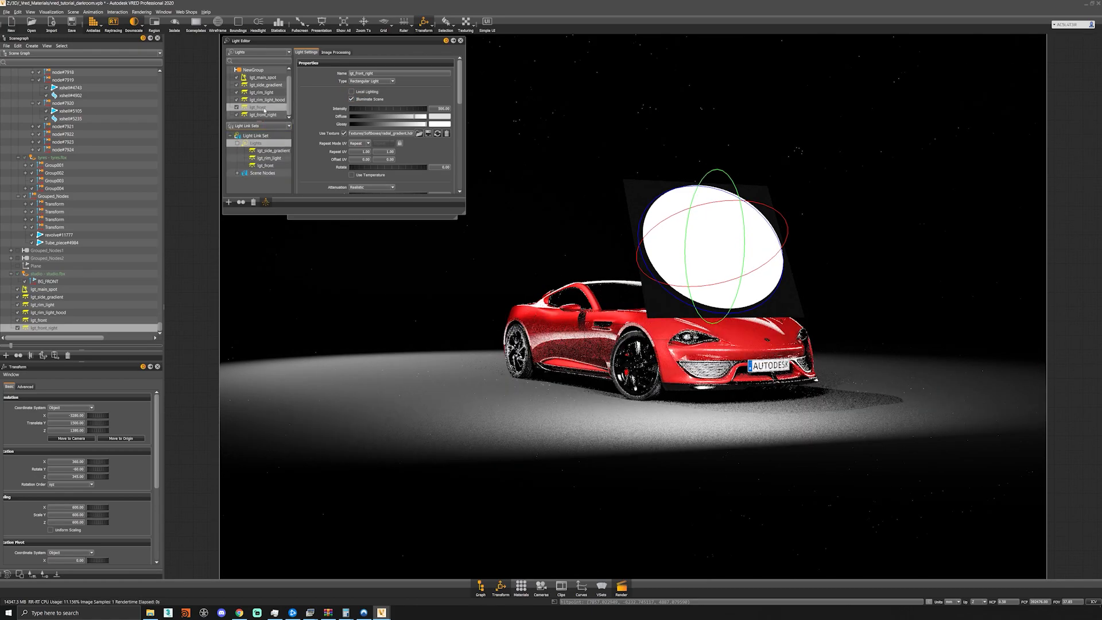
left_click_drag(263, 114, 272, 143)
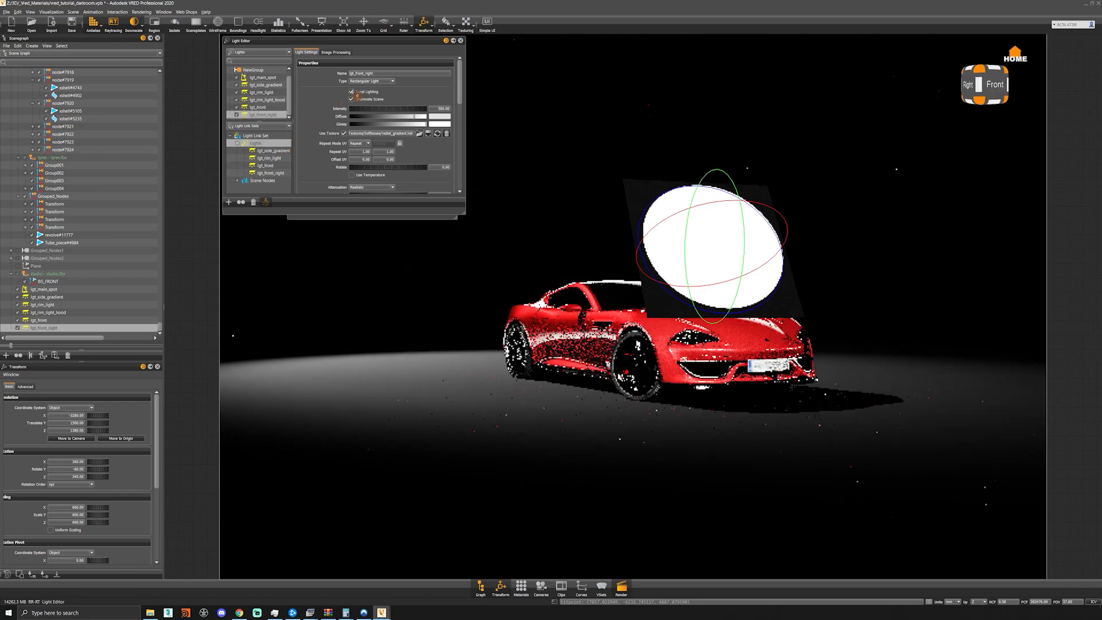
- Set lgt_front_right's intensity to 50 and darken its diffuse color
left_click_drag(434, 110, 491, 122)
type("50")
key("Return")
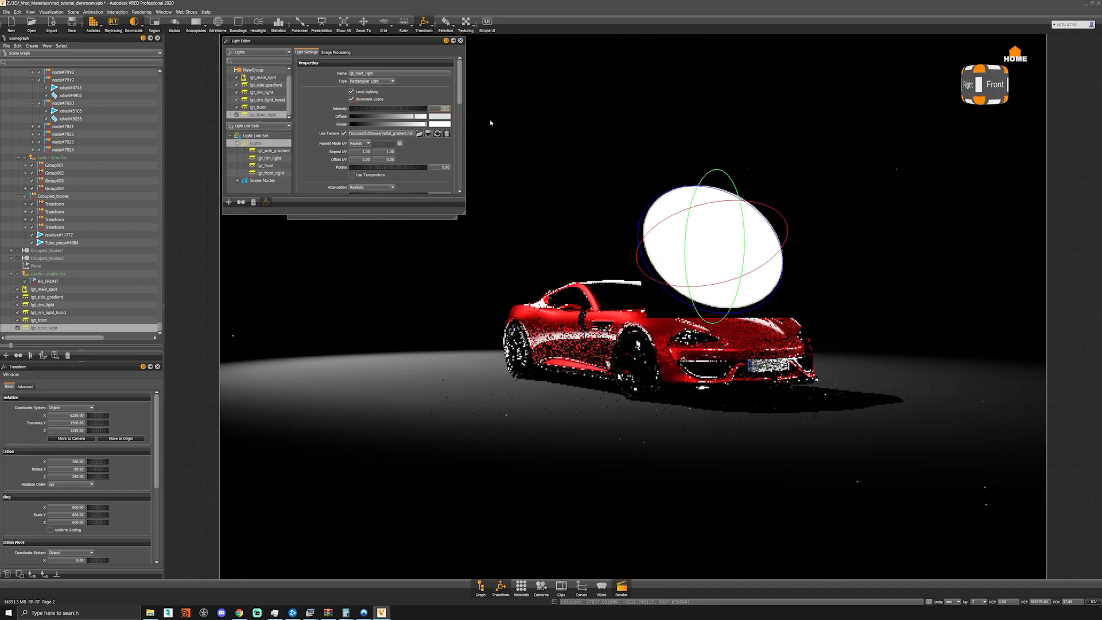
left_click(392, 118)
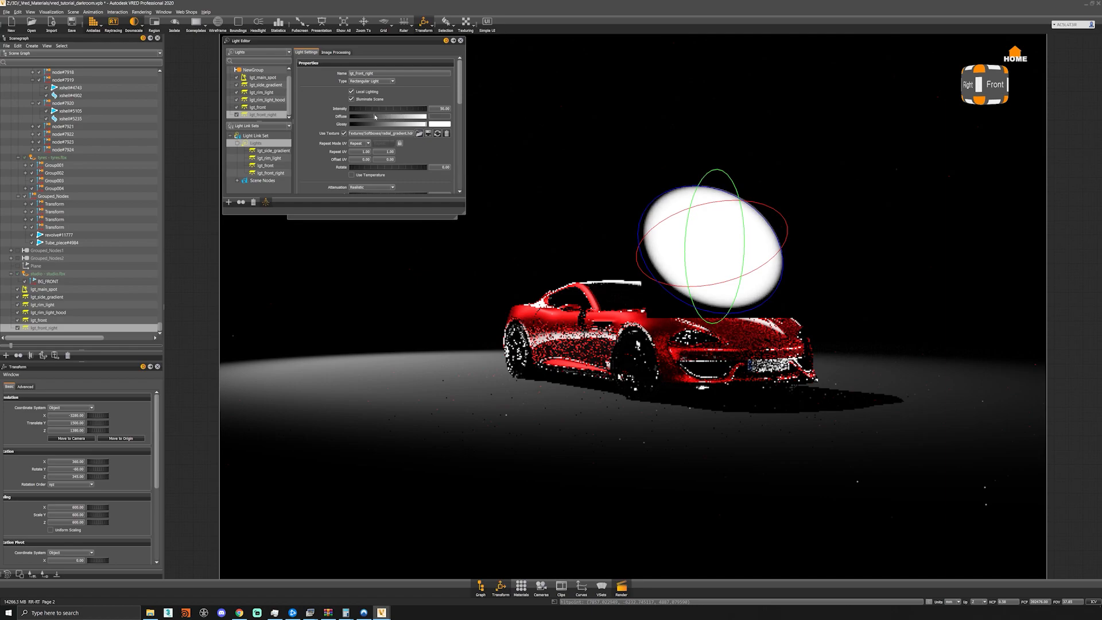
- Turn off Primary Visibility for lgt_front_right in its Area Light settings
scroll(312, 150, "down", 5)
scroll(312, 149, "down", 5)
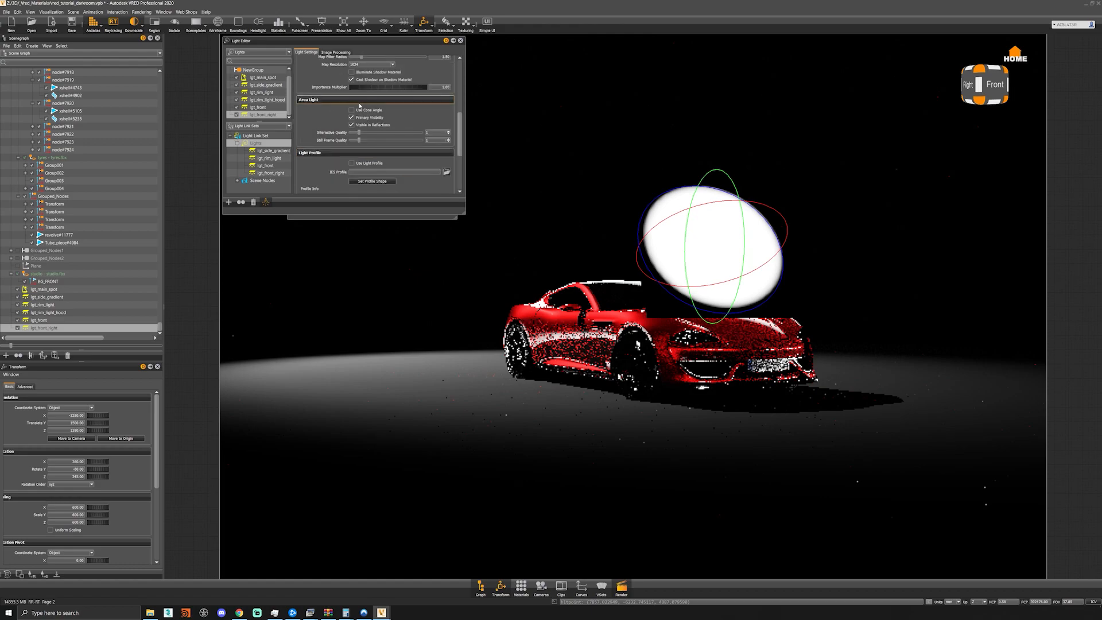
left_click(352, 118)
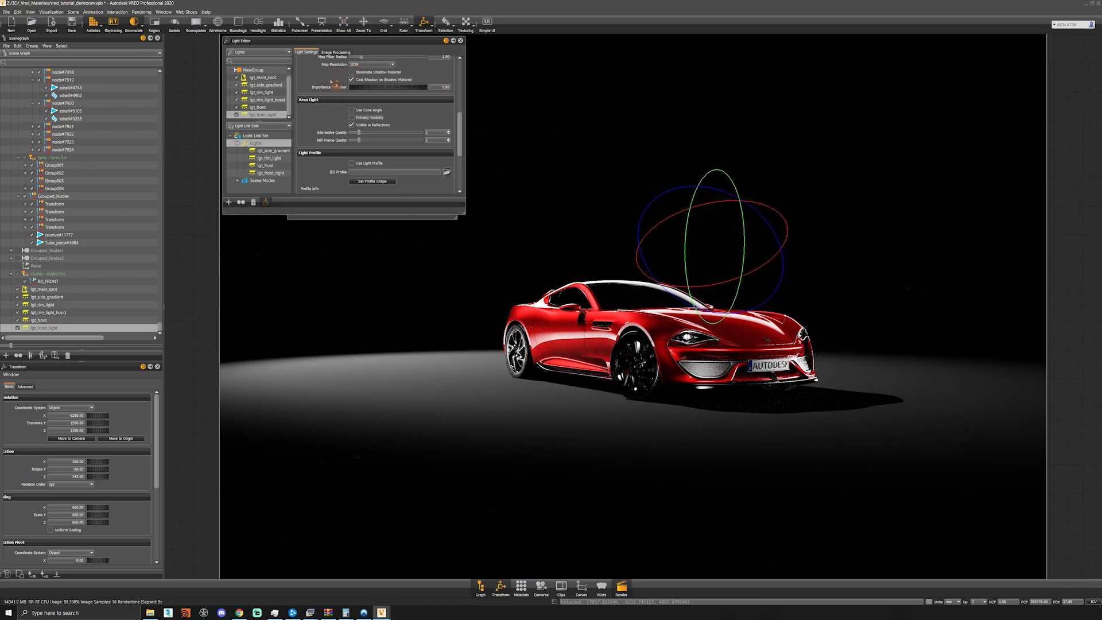
- Darken lgt_front_right's glossy and diffuse colors to a mid grey
scroll(330, 80, "up", 5)
scroll(330, 82, "up", 3)
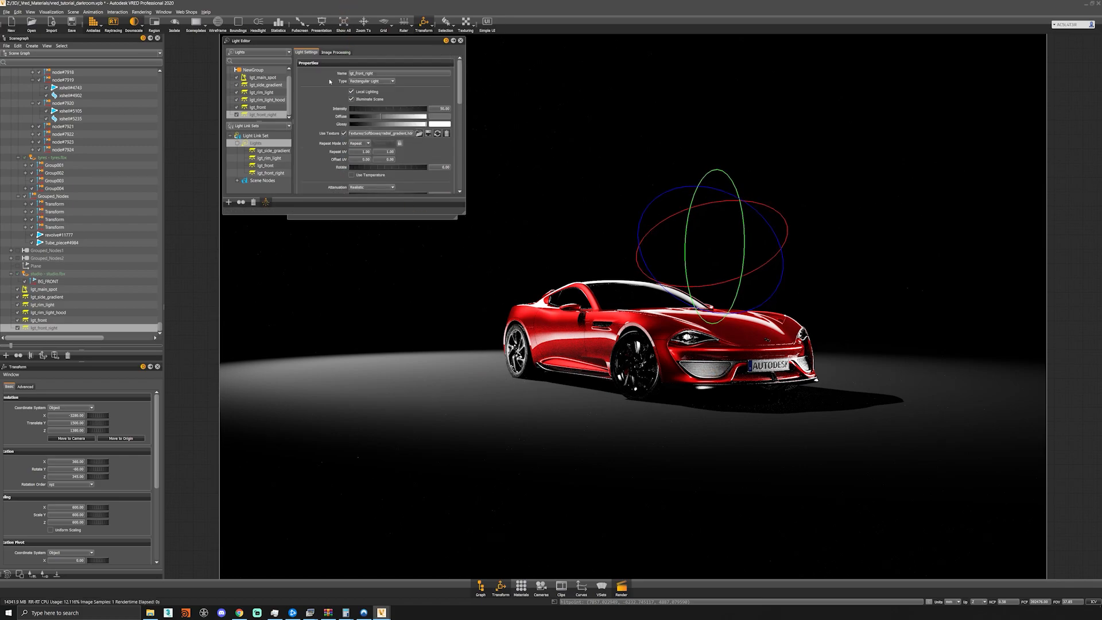
left_click_drag(379, 118, 395, 124)
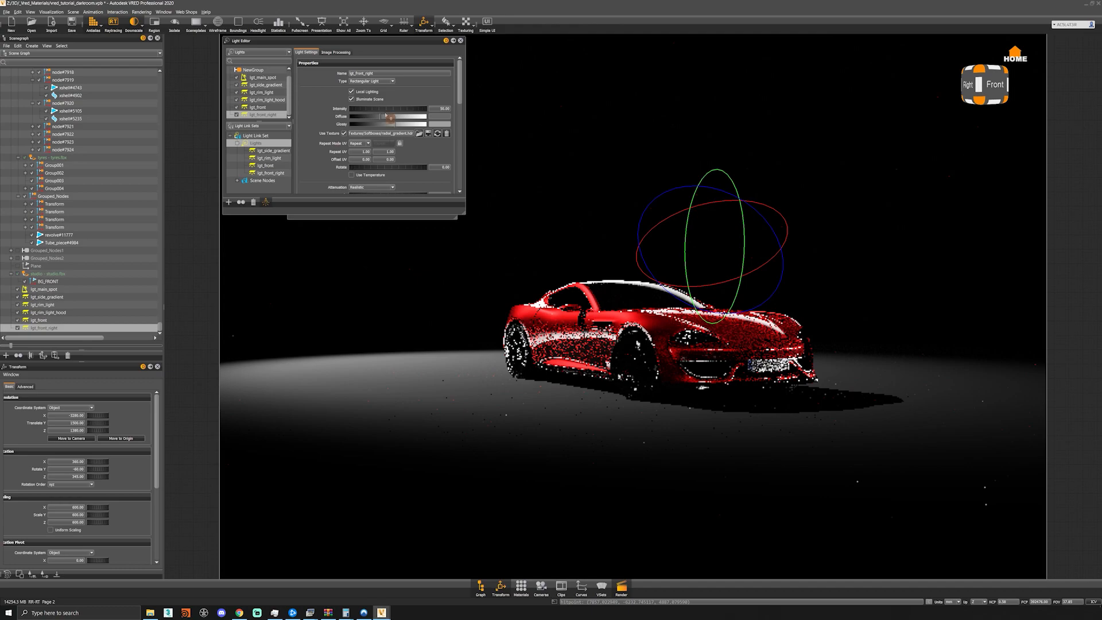
left_click_drag(390, 117, 386, 117)
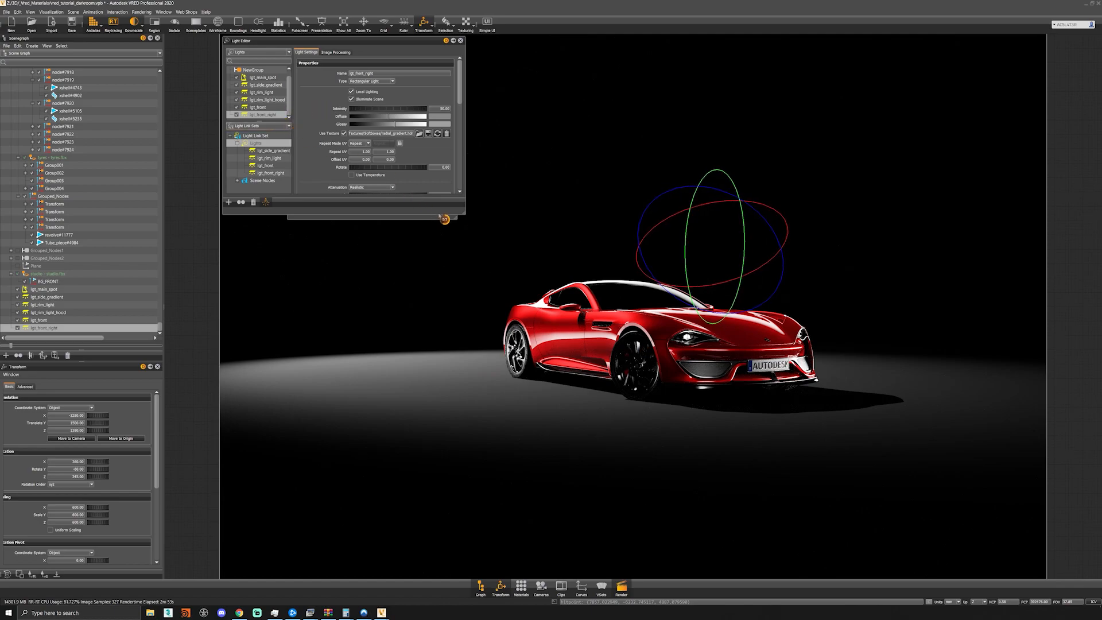
- Enlarge the Light Editor window and duplicate lgt_front_right
left_click_drag(463, 214, 469, 252)
left_click(261, 116)
left_click(265, 124)
key("ctrl+d")
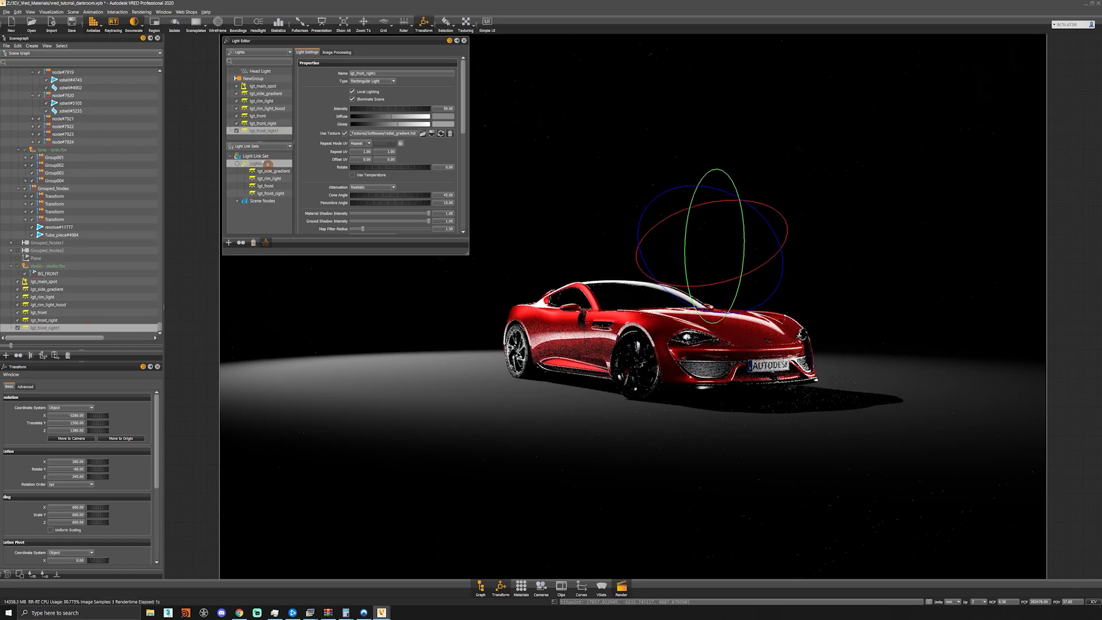
- Create a second Light Link Set in the Light Editor
left_click_drag(270, 131, 304, 163)
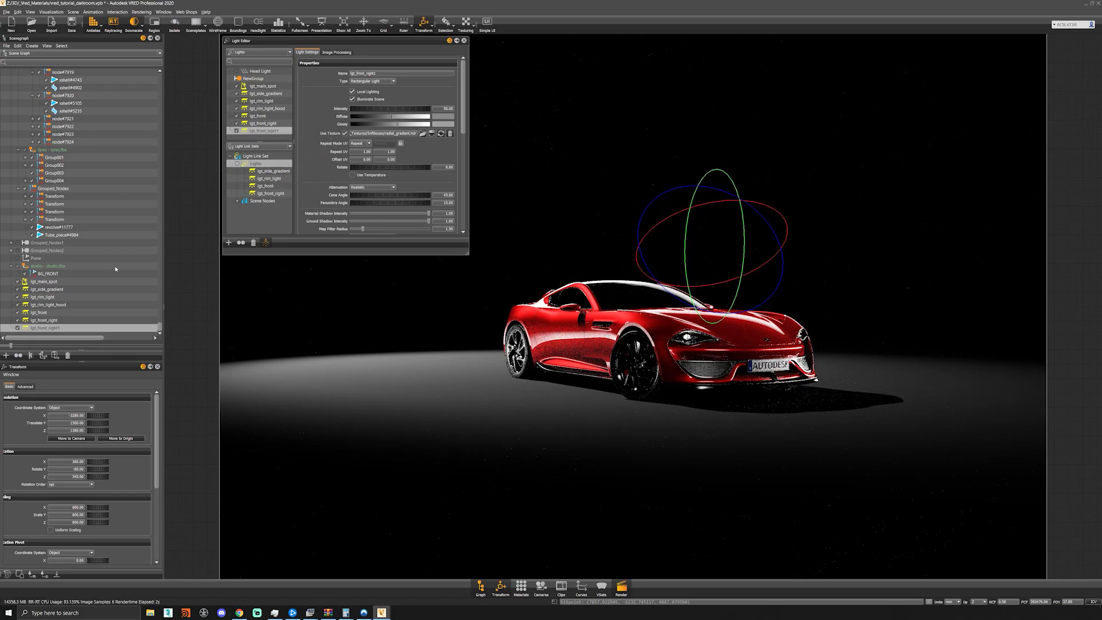
left_click(231, 157)
right_click(247, 168)
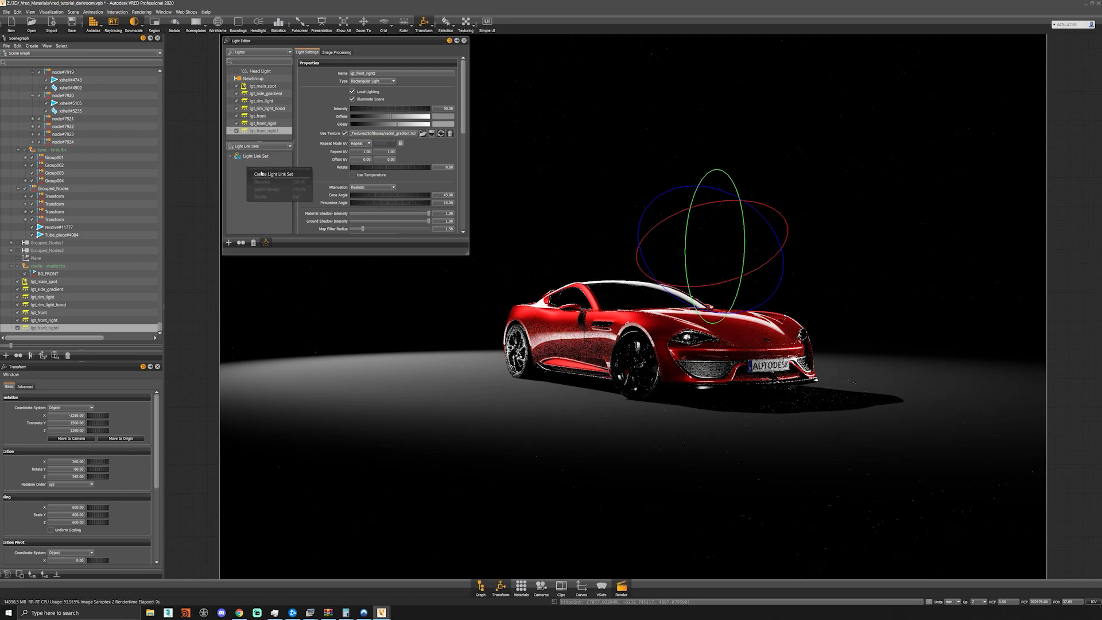
left_click(280, 177)
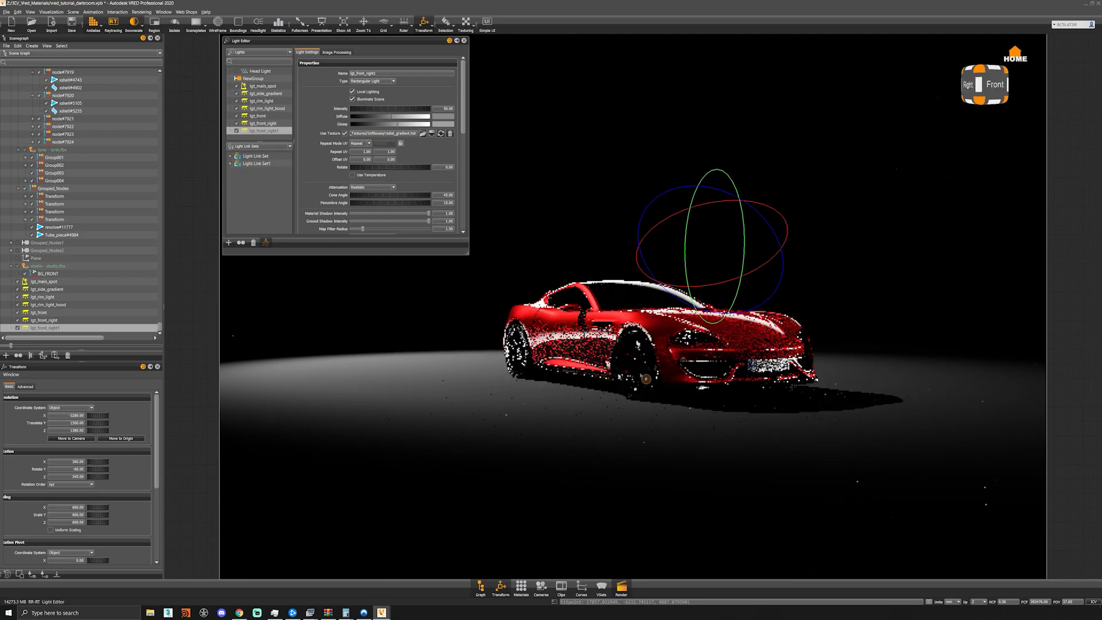
- Add Grouped_Nodes to the Scene Nodes of Light Link Set1 and lgt_front_right1 to its Lights
left_click(568, 362, "shift")
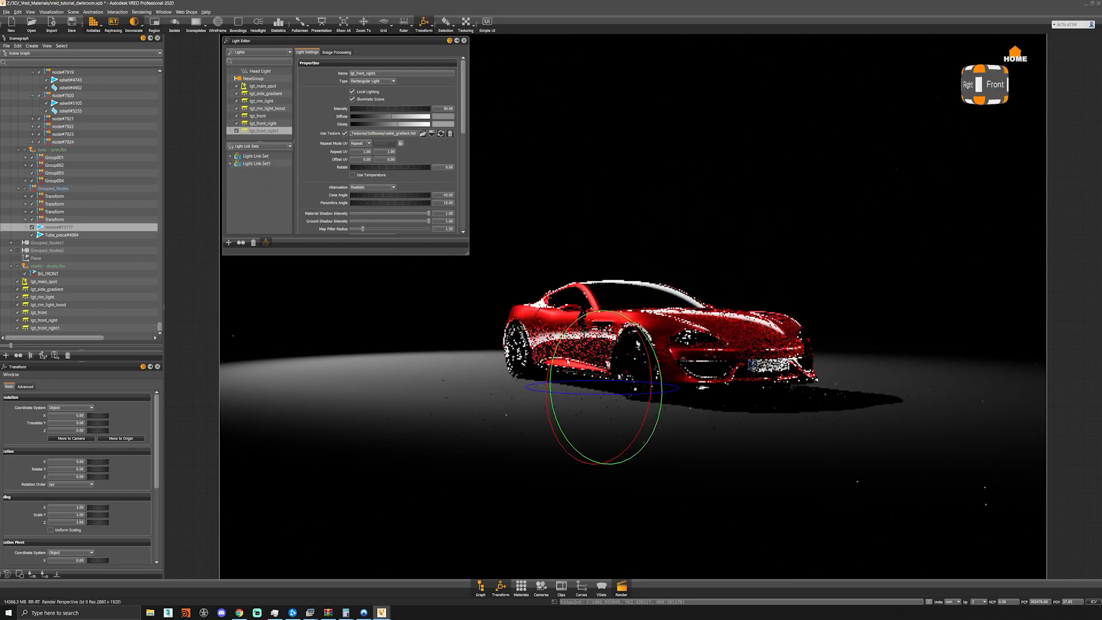
left_click(51, 188)
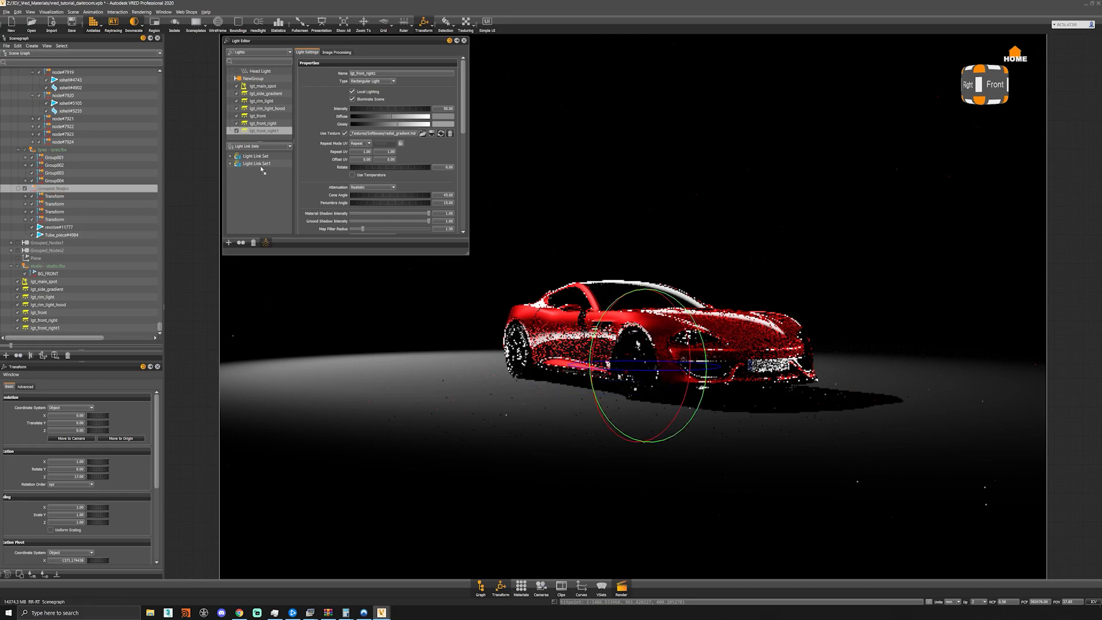
left_click(231, 164)
left_click(263, 180)
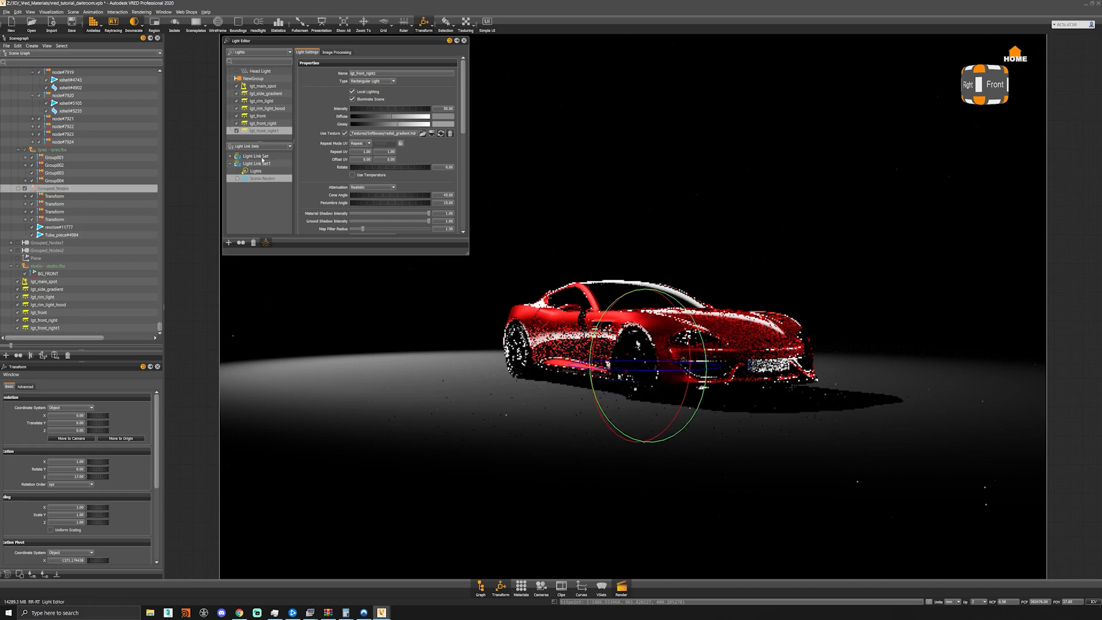
left_click_drag(267, 159, 265, 171)
left_click(264, 171)
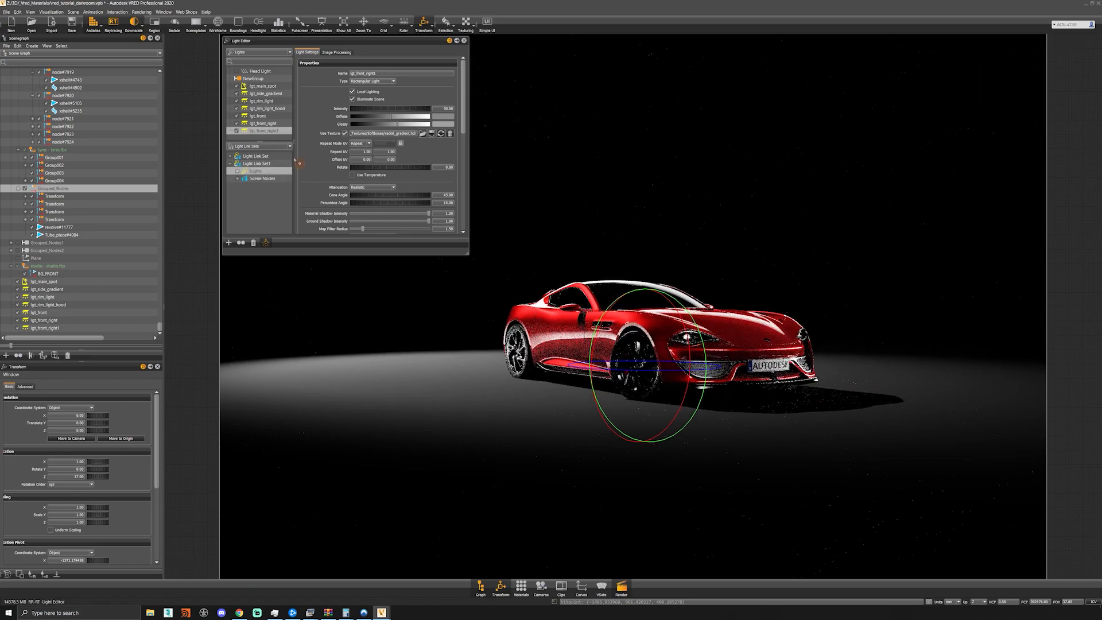
- Enable Primary Visibility for lgt_front_right1 and move the light alongside the car, just behind the front wheel
scroll(345, 172, "down", 3)
left_click(352, 204)
left_click_drag(743, 285, 717, 405)
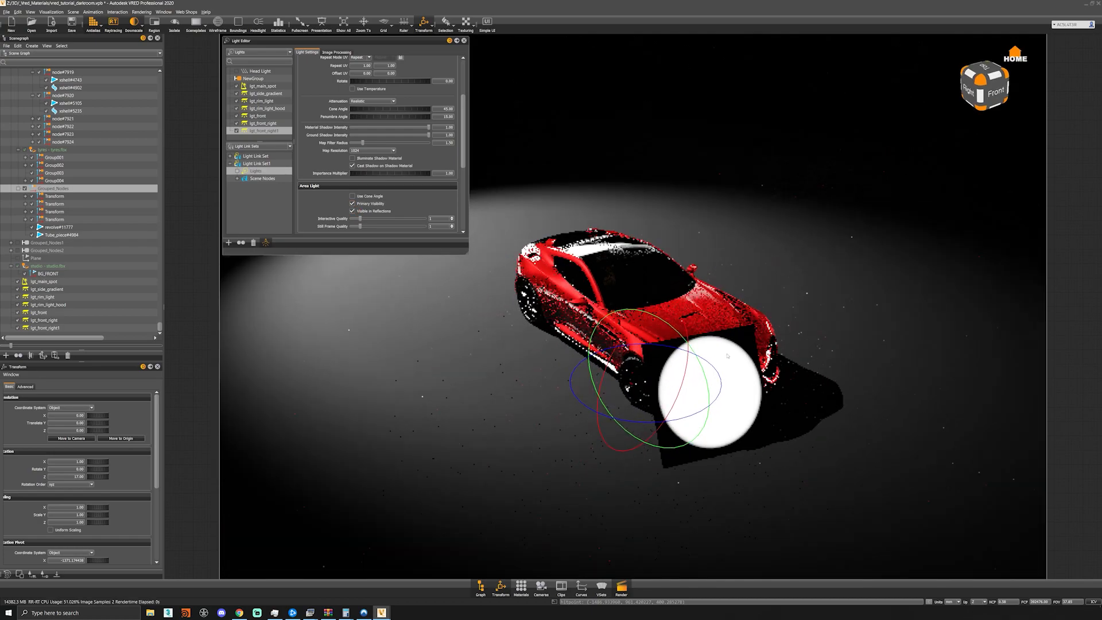
left_click(717, 405, "shift")
key("shift+w")
key("shift+w")
left_click_drag(652, 362, 579, 379)
- Set lgt_front_right1's rotation to -90 on X, 90 on Y and 0 on Z
key("shift+e")
type("0")
key("Tab")
type("0")
key("Tab")
type("0")
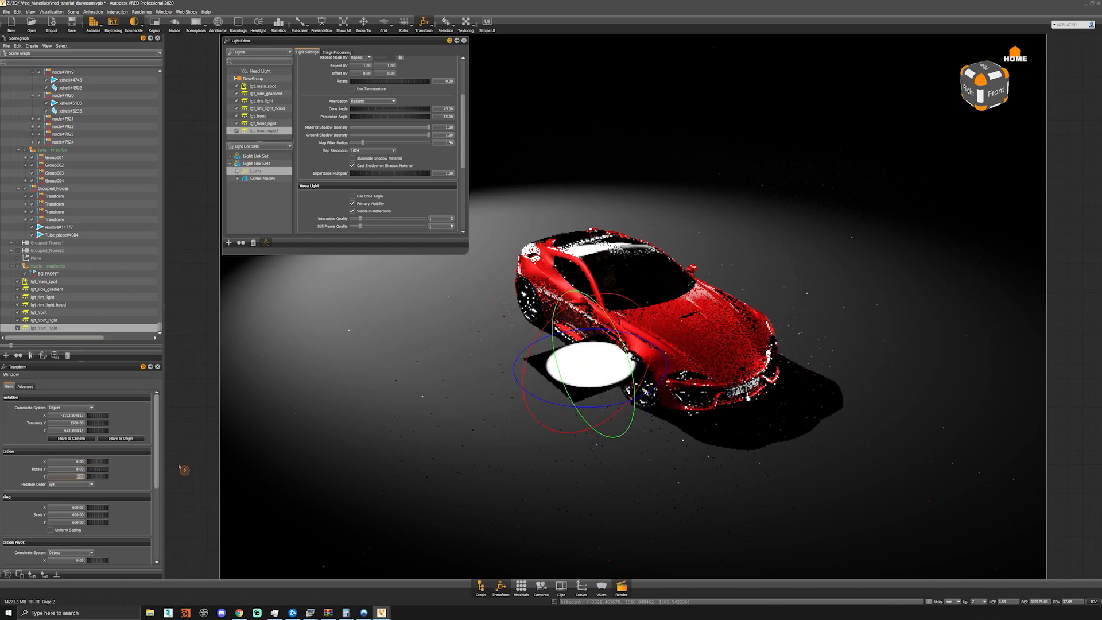
mouse_move(97, 479)
left_mouse_down()
mouse_move(119, 473)
mouse_move(88, 474)
left_mouse_up()
type("90")
key("Return")
key("shift+Tab")
type("90")
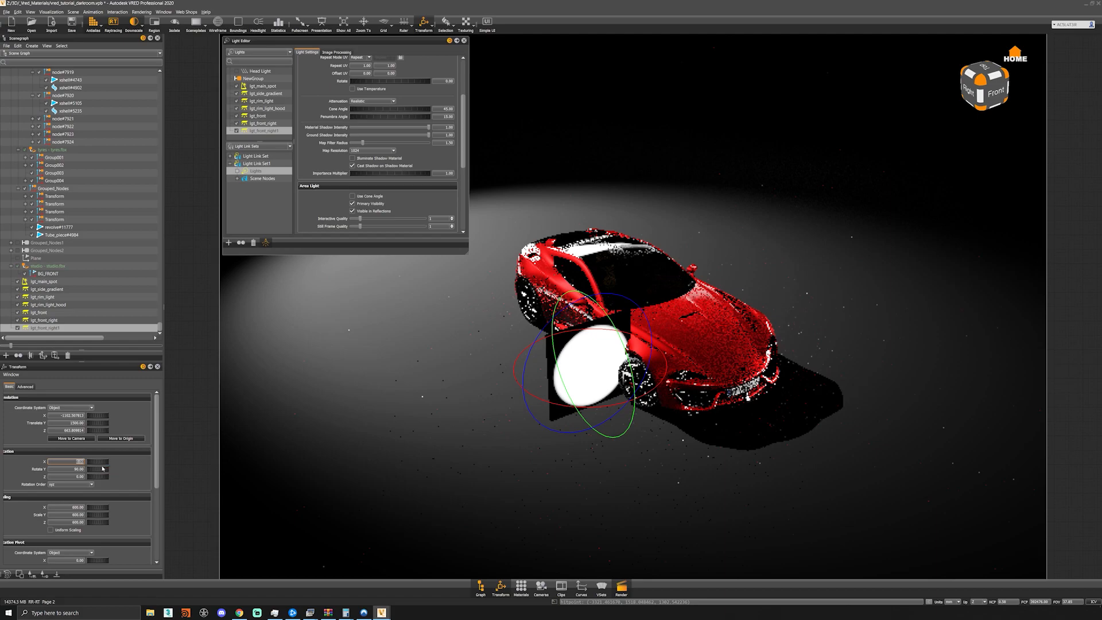
key("Return")
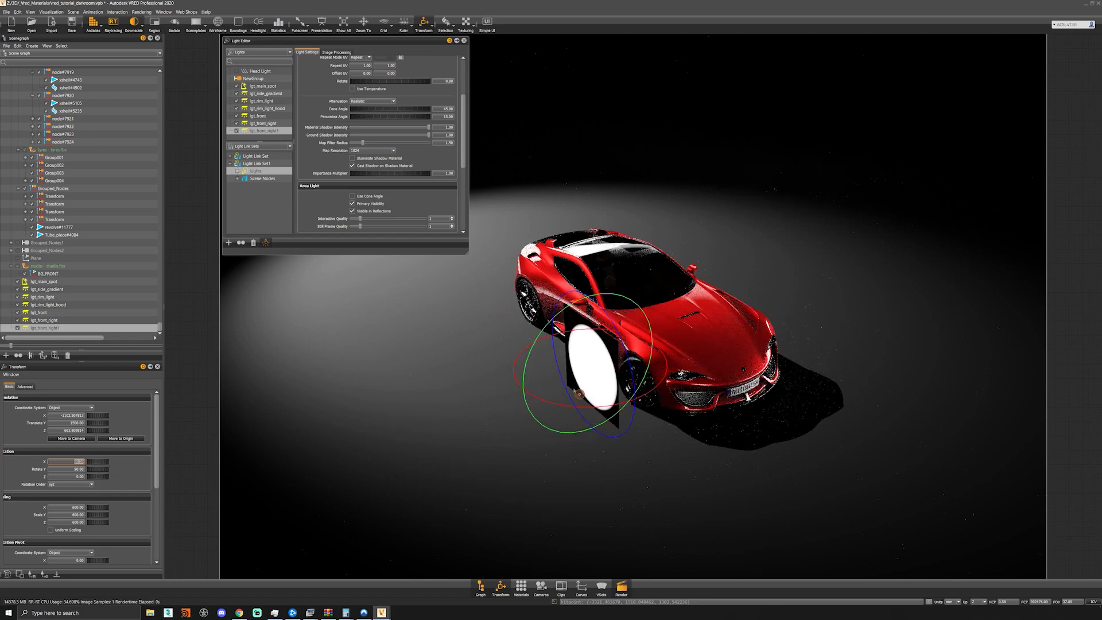
type("-")
key("Return")
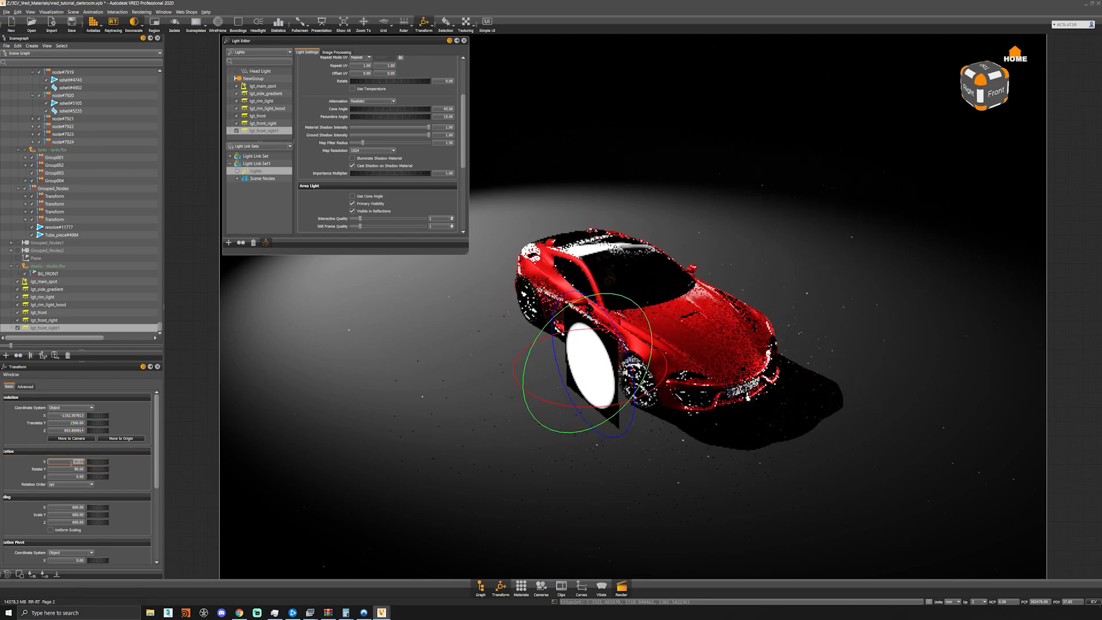
- Set lgt_front_right1's scale to 200 on all three axes
mouse_move(620, 426)
right_mouse_down()
mouse_move(632, 495)
mouse_move(622, 427)
right_mouse_up()
middle_click_drag(622, 428, 611, 364)
left_click_drag(612, 363, 608, 345)
double_click(86, 506)
type("200")
key("Tab")
type("200")
key("Tab")
type("2")
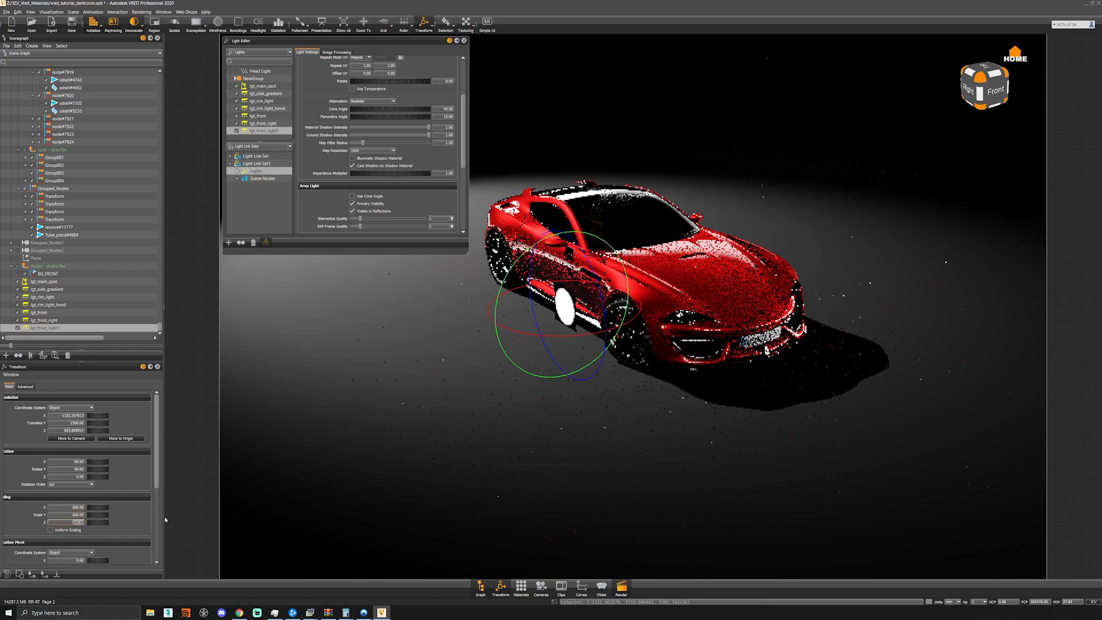
- Enable Uniform Scaling for lgt_front_right1 and set its scale to 300, after trying 350
left_click(57, 530)
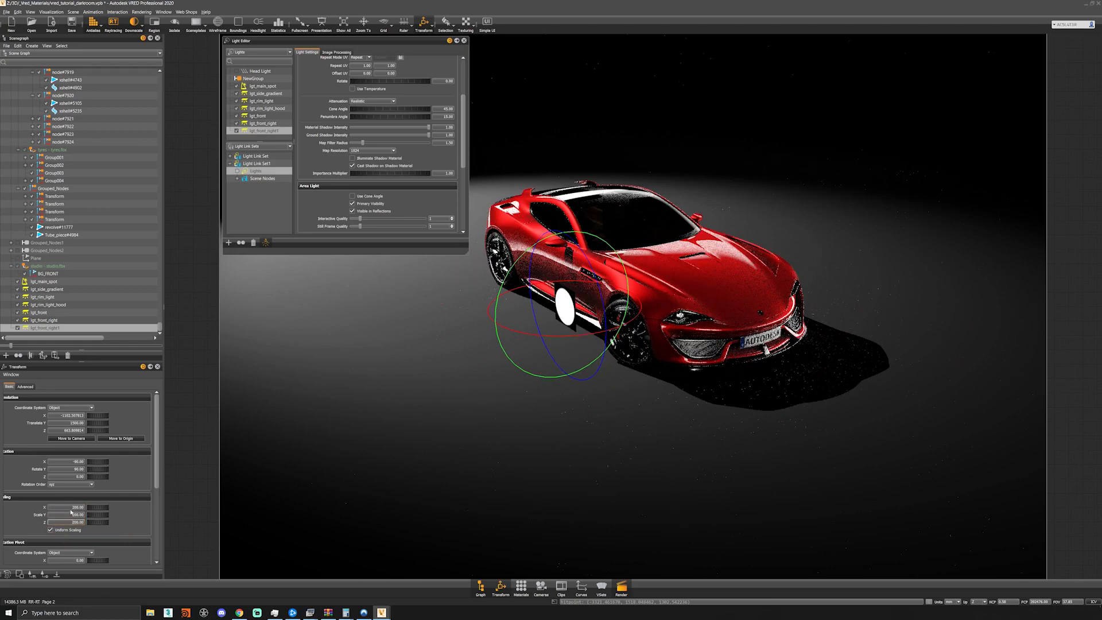
left_click_drag(66, 508, 167, 517)
type("350")
key("Tab")
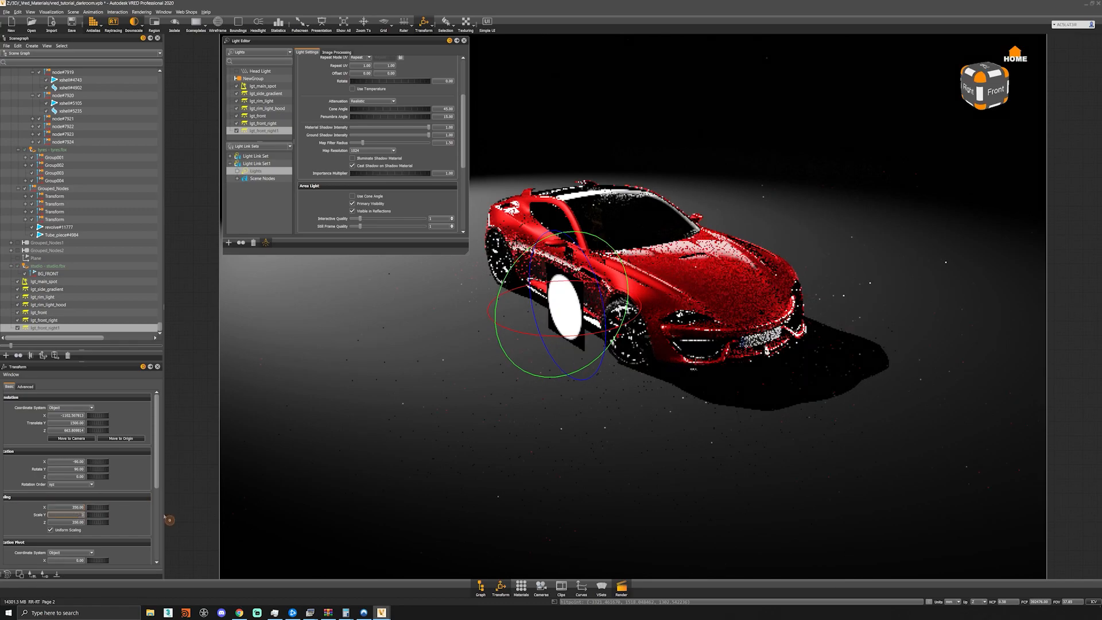
key("shift+Tab")
type("350")
key("Return")
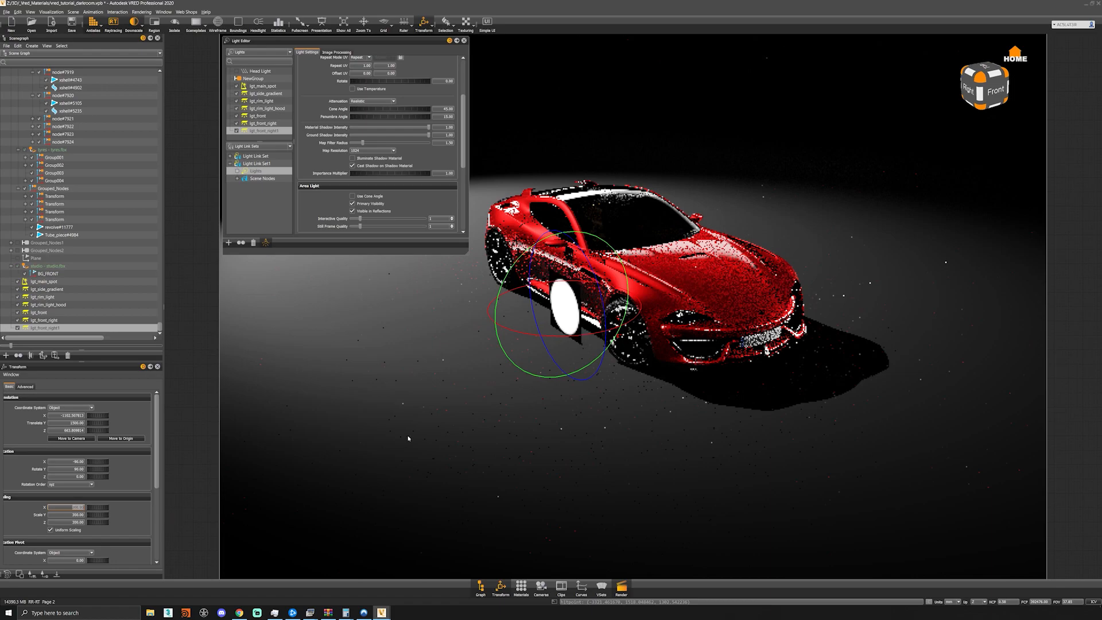
- Lower lgt_front_right1 to wheel height beside the front wheel and return to the saved camera viewpoint
key("w")
left_click_drag(565, 285, 566, 346)
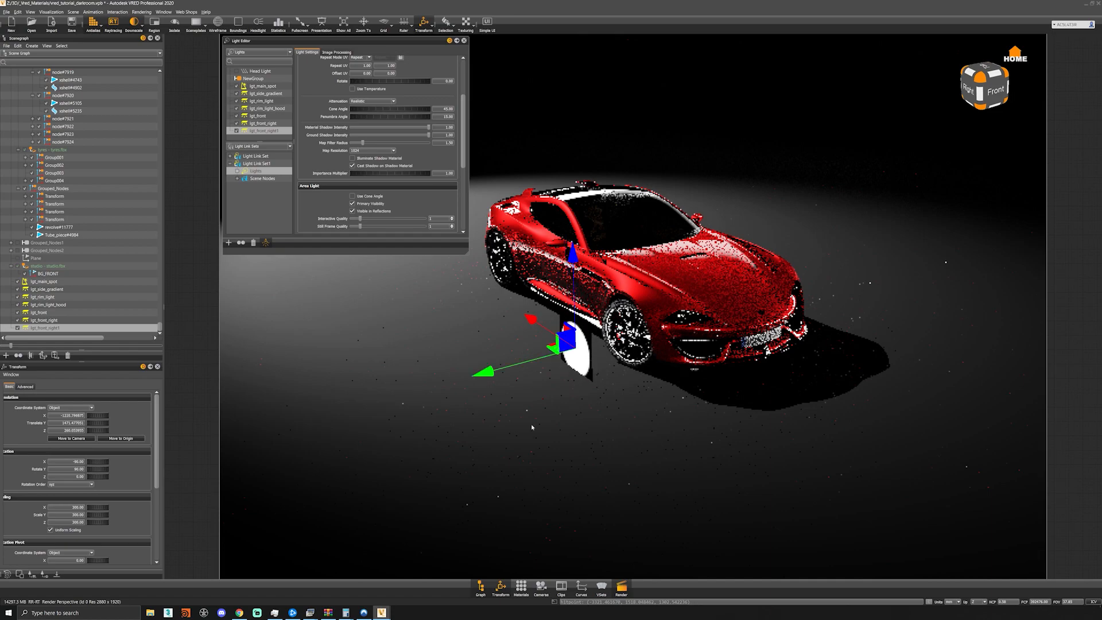
left_click(541, 586)
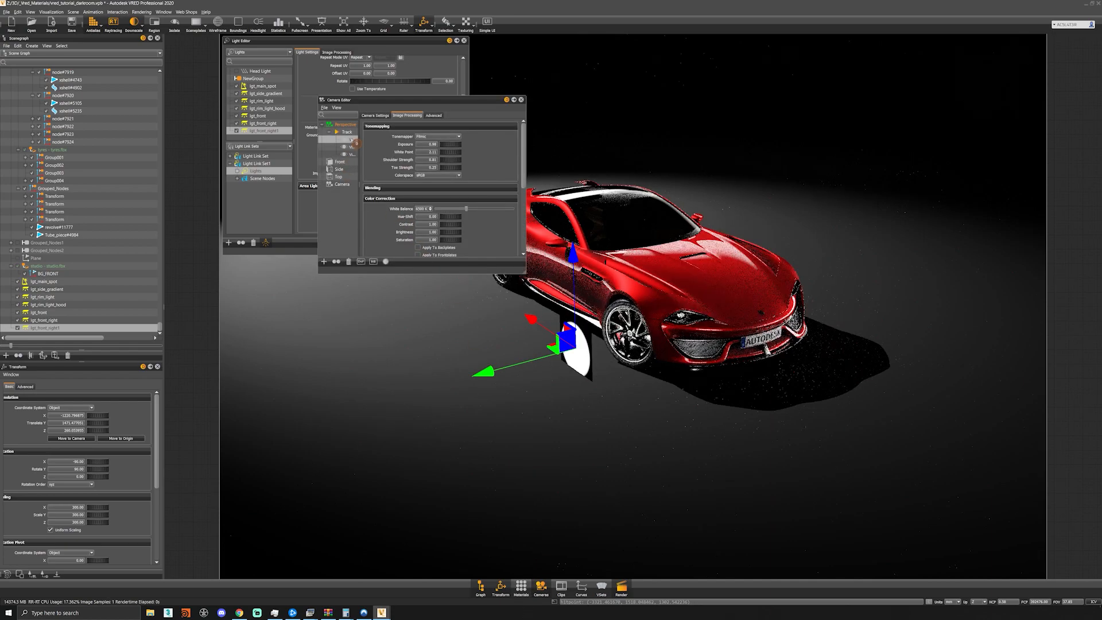
double_click(351, 140)
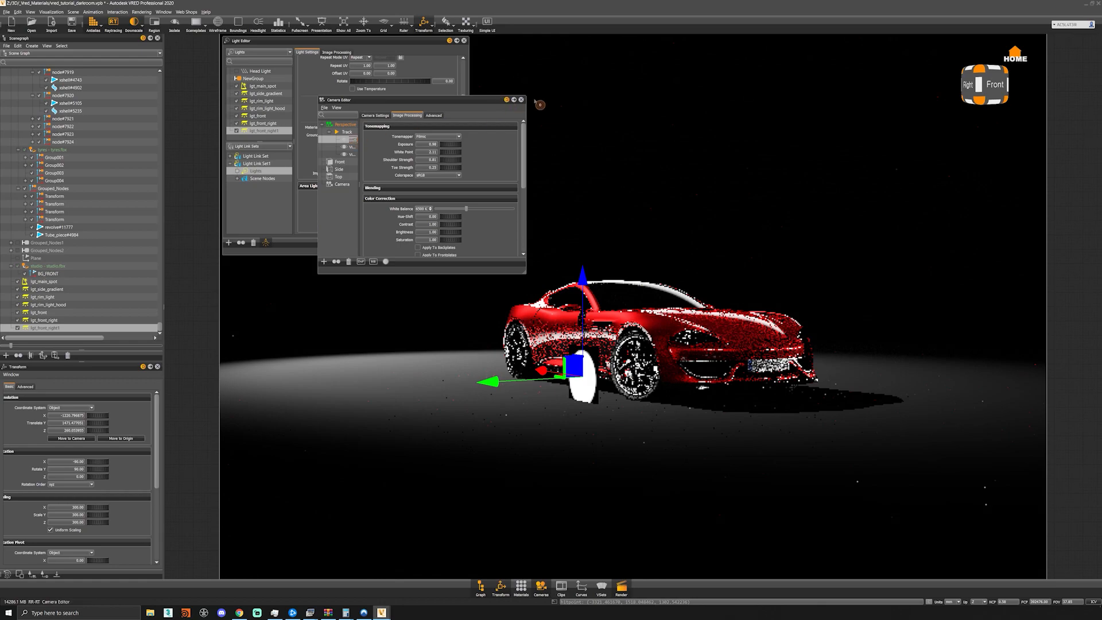
left_click(522, 100)
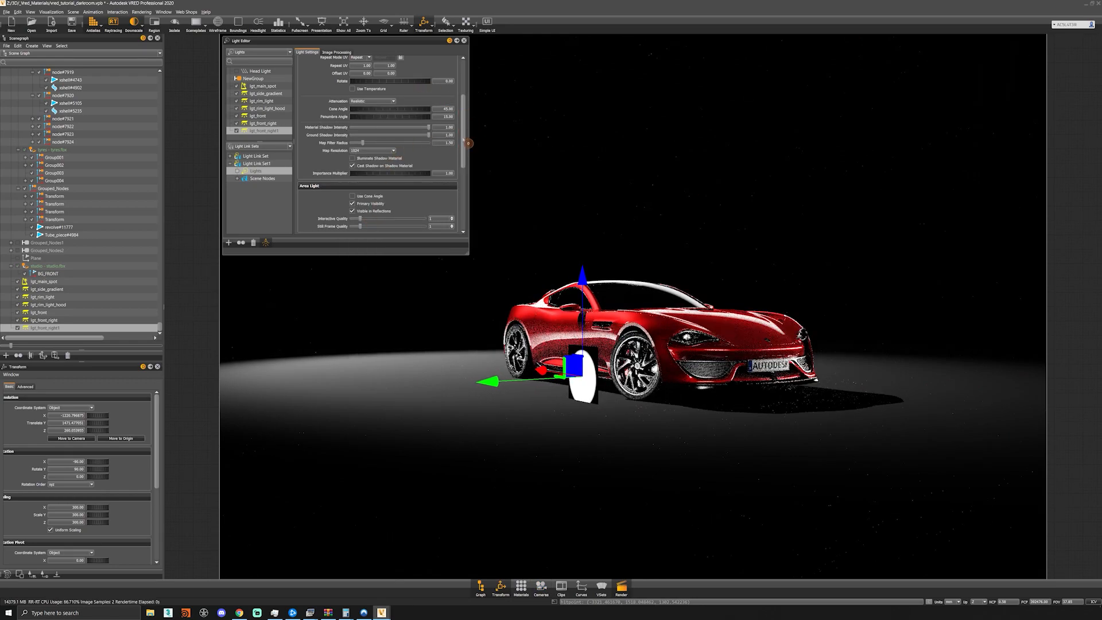
- Try an intensity of 10 for lgt_front_right1 and raise it slightly from there
scroll(447, 126, "up", 4)
double_click(442, 109)
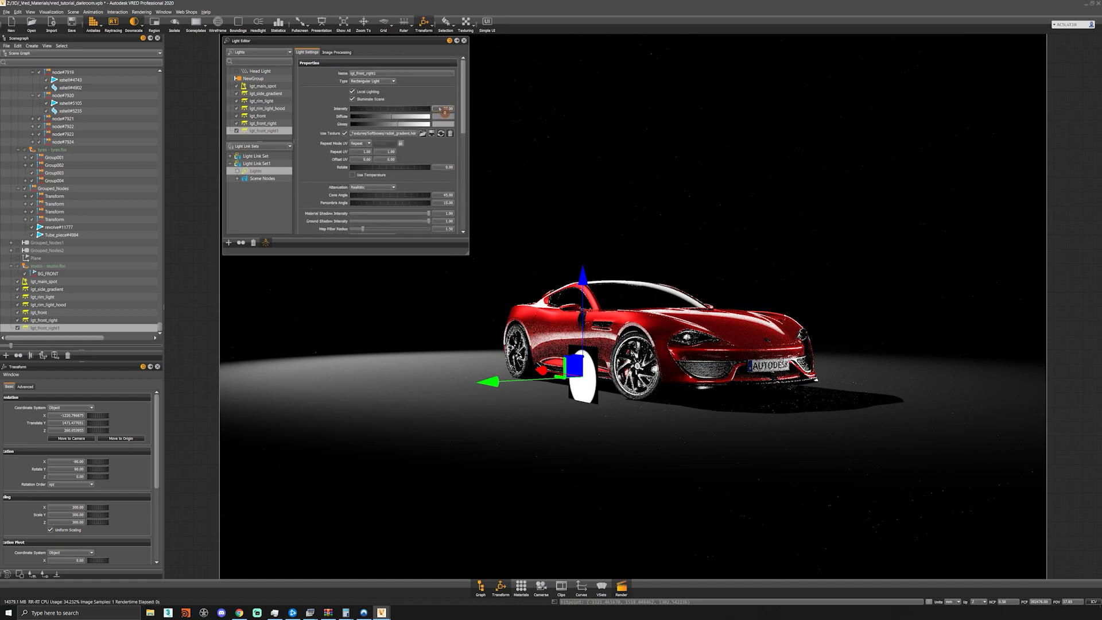
type("10")
key("Return")
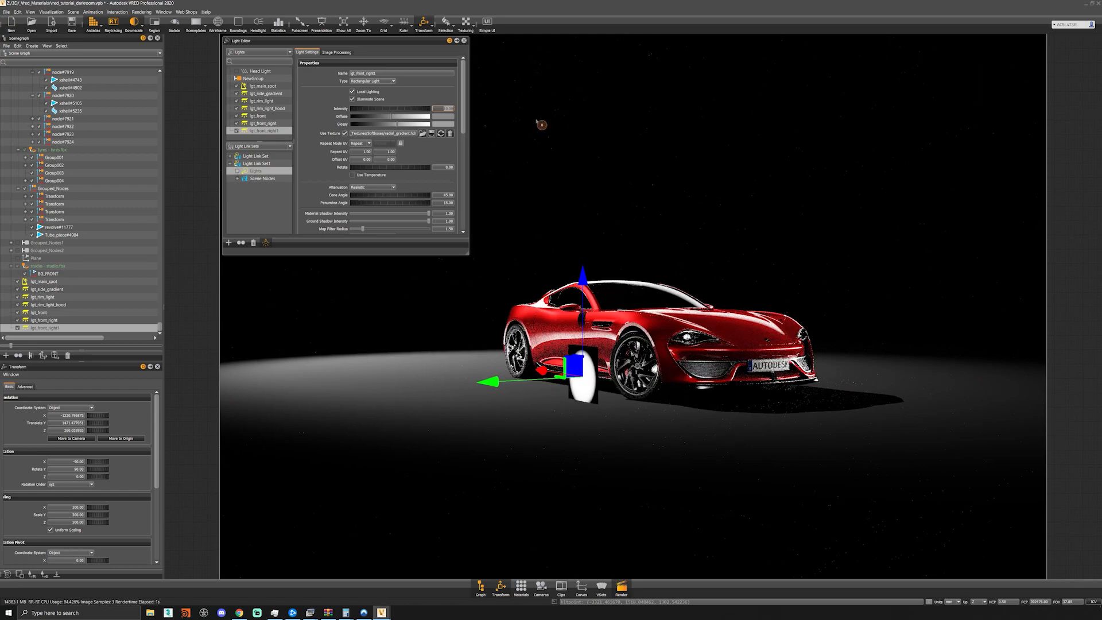
type("2")
key("Return")
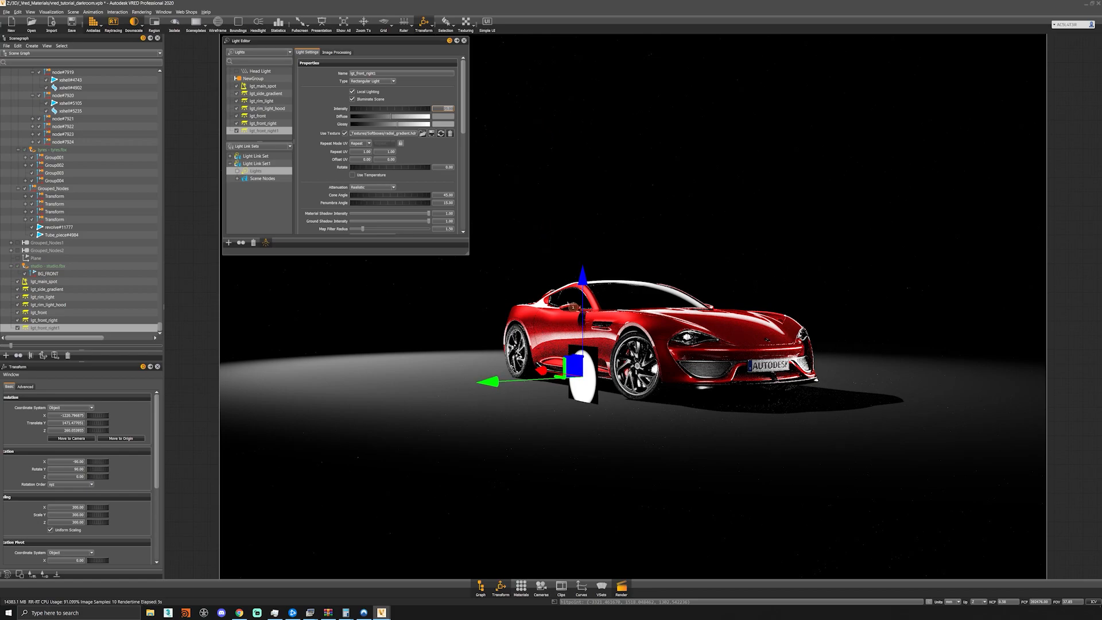
- Narrow lgt_front_right1 by scaling it down along Y only
left_click(549, 378)
left_click_drag(619, 384, 590, 374)
left_click(583, 372)
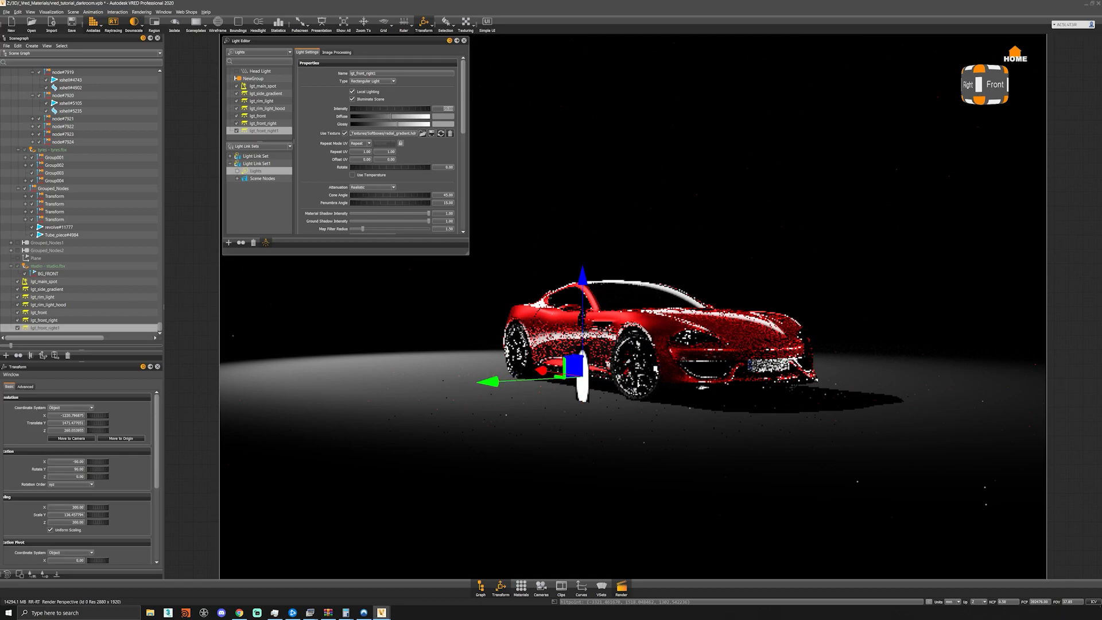
- Raise and tilt the narrowed lgt_front_right1 beside the front wheel, shifting it slightly along the car's side
mouse_move(589, 319)
left_mouse_down()
mouse_move(589, 299)
mouse_move(589, 323)
left_mouse_up()
left_click(584, 367)
mouse_move(615, 413)
left_mouse_down()
mouse_move(631, 468)
mouse_move(613, 434)
left_mouse_up()
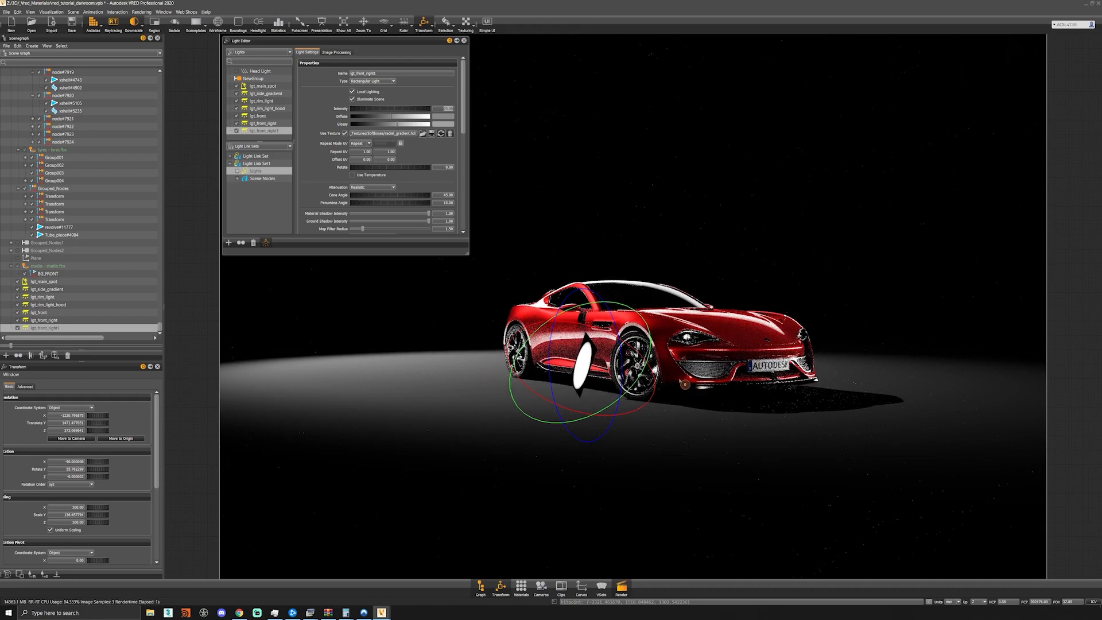
left_click(592, 375)
left_click_drag(554, 361, 551, 360)
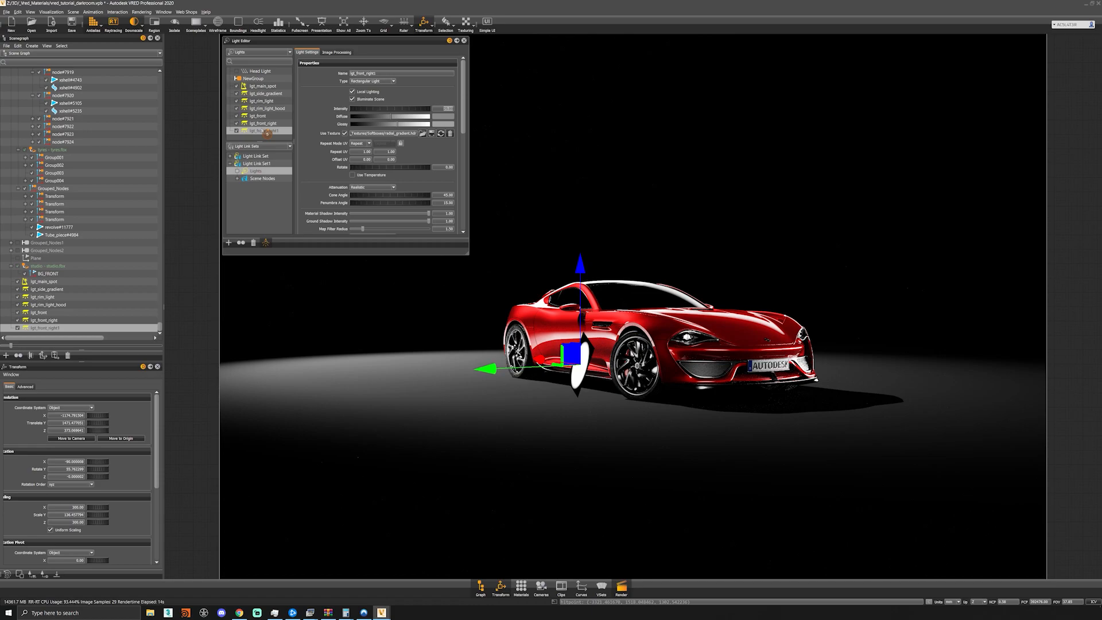
- Turn off Primary Visibility for lgt_front_right1
scroll(317, 178, "down", 3)
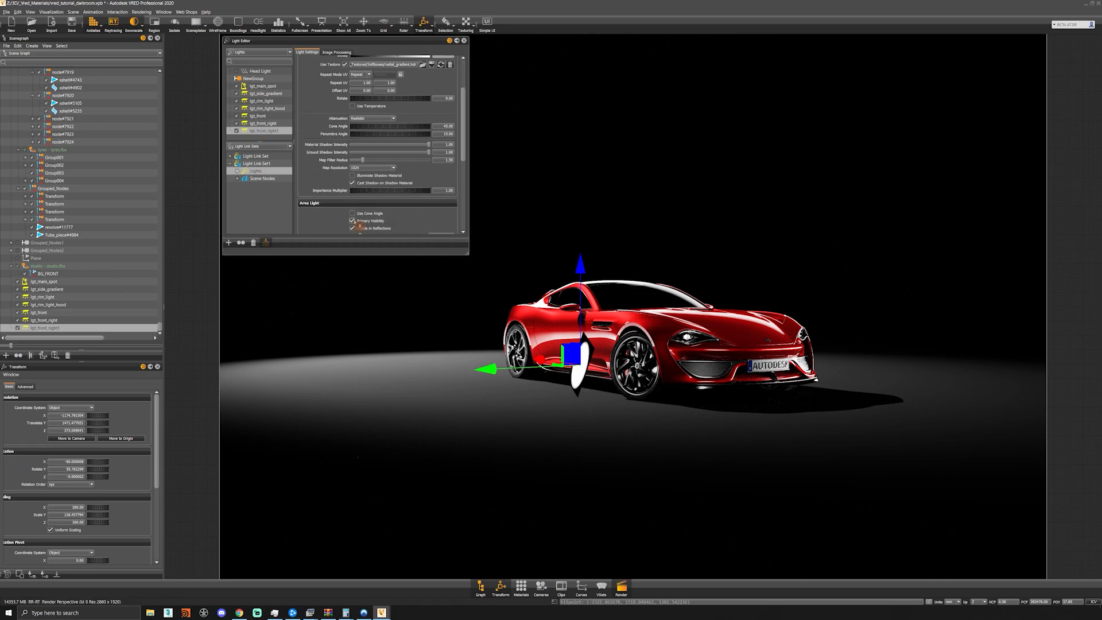
left_click(352, 221)
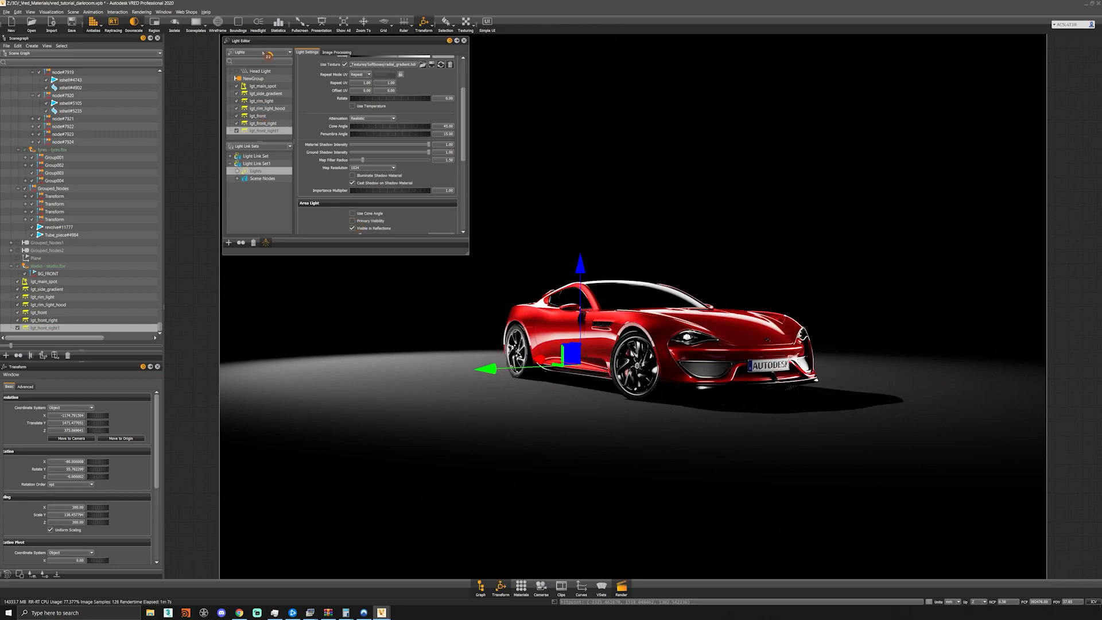
- Create a spot light and move it behind the car along X and Y
right_click(265, 136)
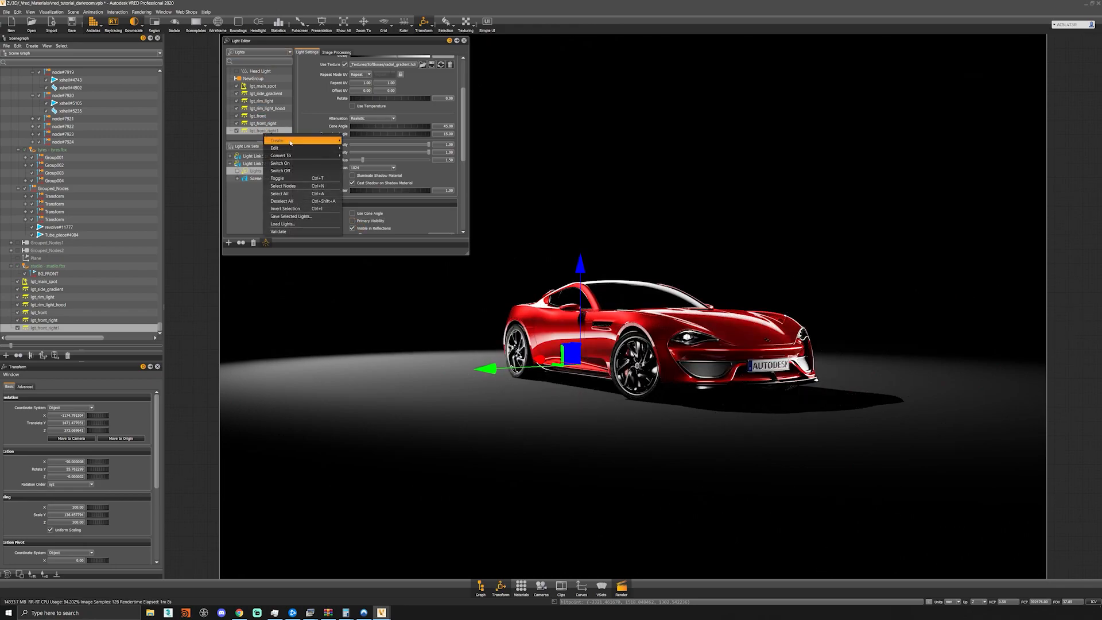
mouse_move(330, 140)
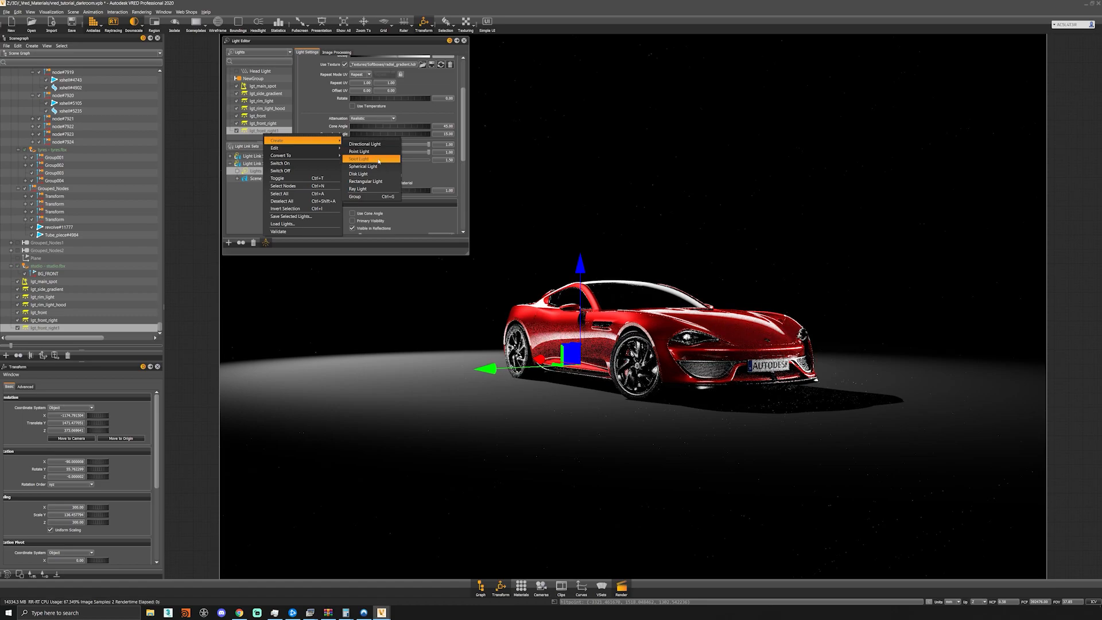
left_click(361, 159)
left_click_drag(658, 383, 627, 429, "alt")
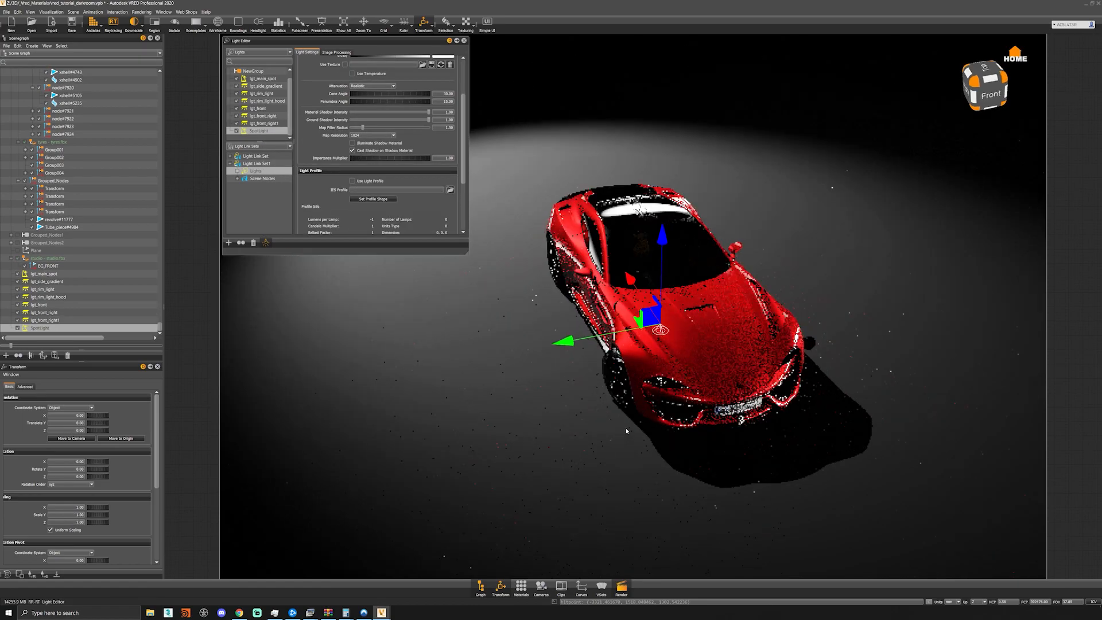
scroll(627, 429, "down", 3)
middle_click_drag(657, 264, 623, 371, "alt")
scroll(623, 371, "down", 3)
left_click_drag(622, 371, 517, 269)
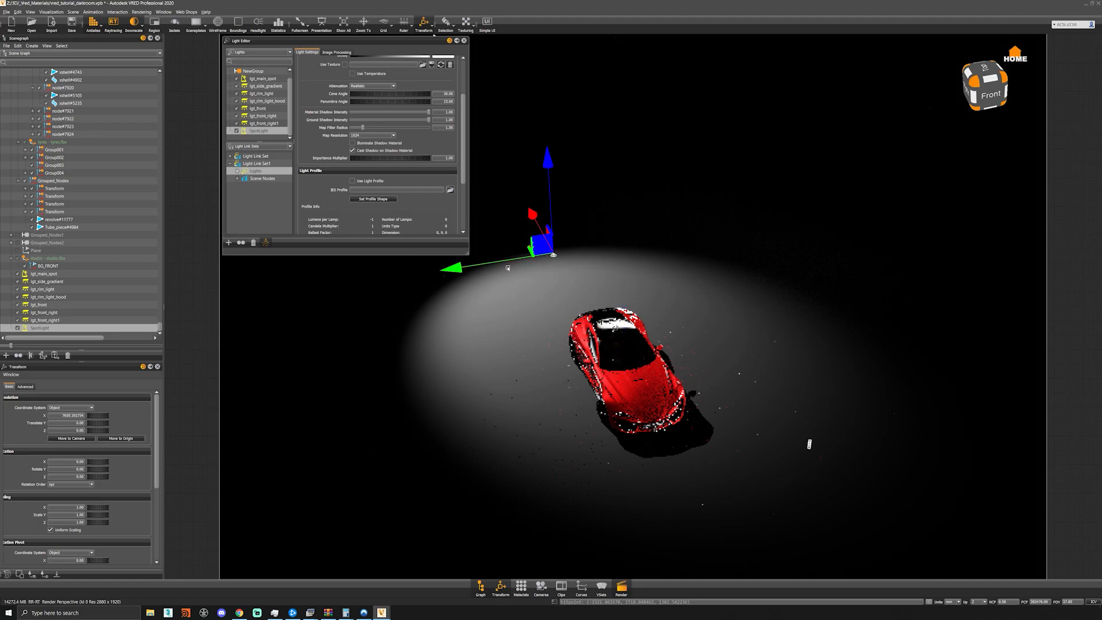
left_click_drag(525, 257, 639, 404)
- Rotate the new spot light toward the studio backdrop and set its intensity to 500
key("shift+e")
left_click_drag(603, 284, 583, 287)
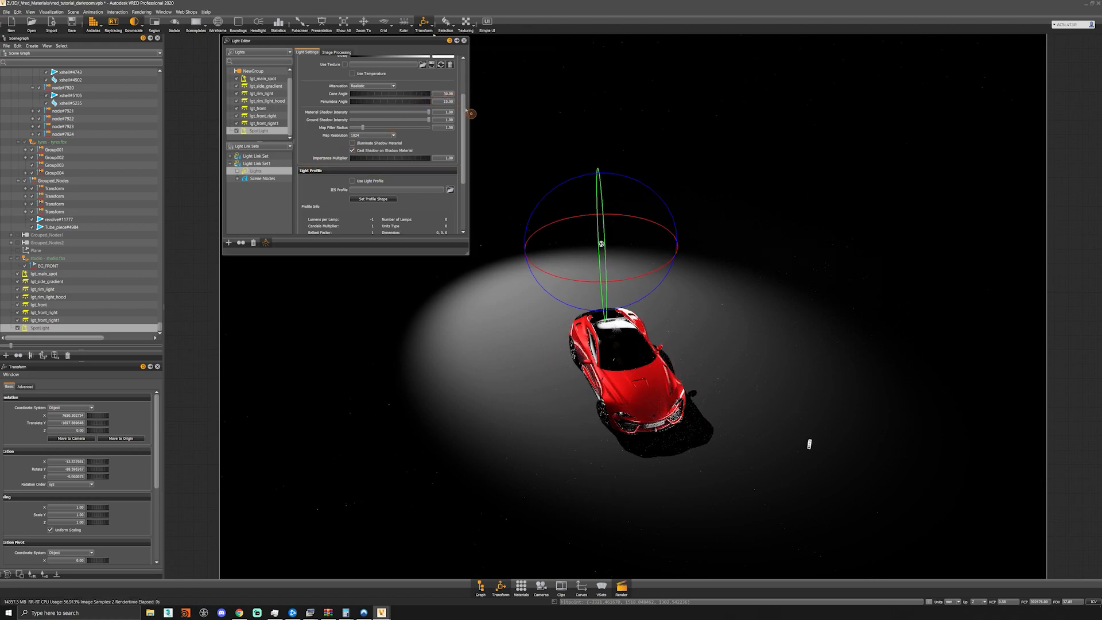
scroll(460, 71, "up", 3)
double_click(445, 110)
type("500")
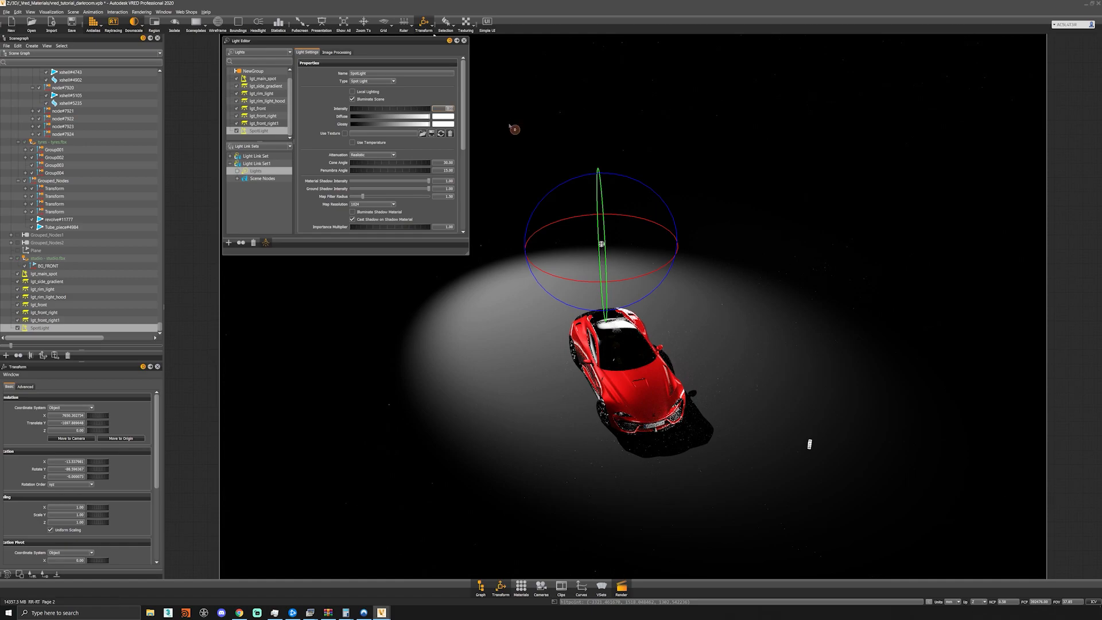
key("Return")
- Raise the new spot light along Z above the floor and return to the saved car viewpoint
left_click_drag(616, 339, 615, 264)
key("w")
left_click_drag(607, 323, 607, 277)
left_click(541, 586)
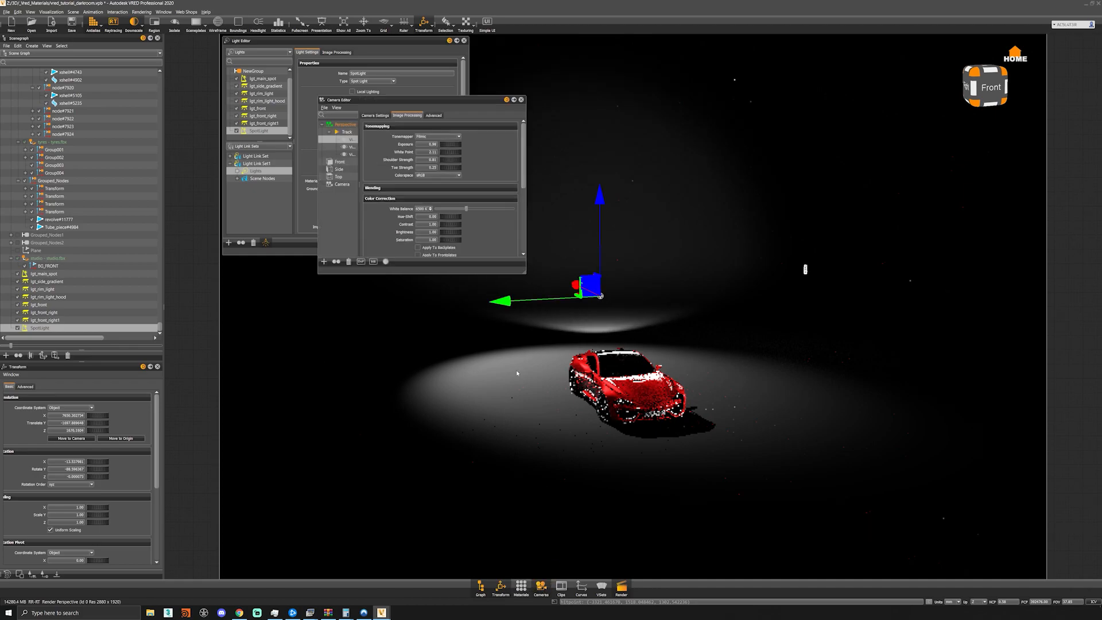
double_click(332, 169)
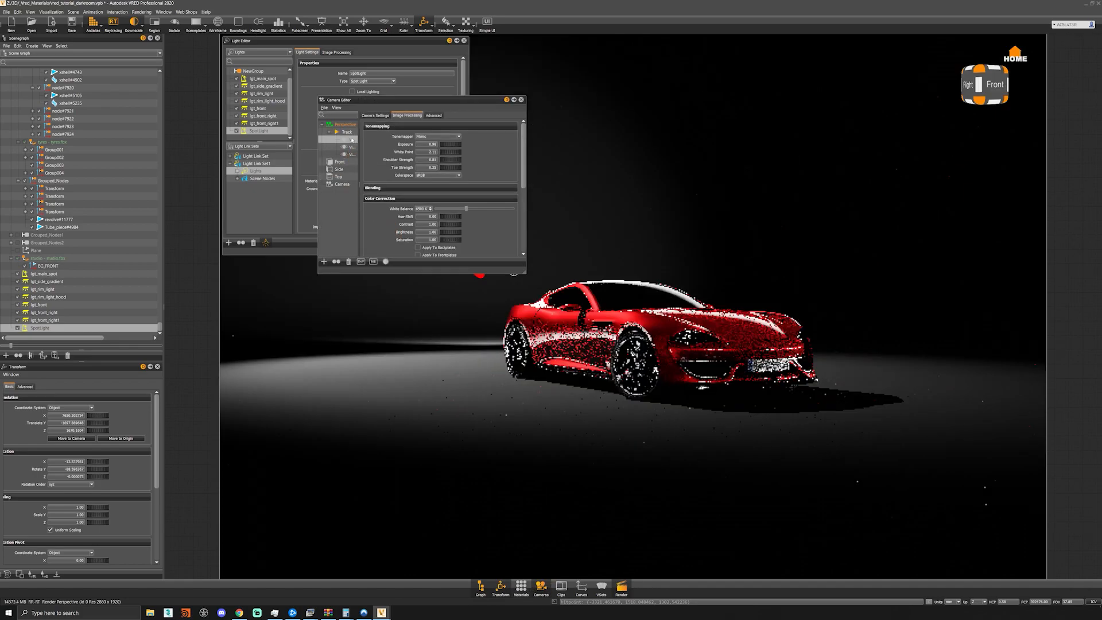
left_click(521, 100)
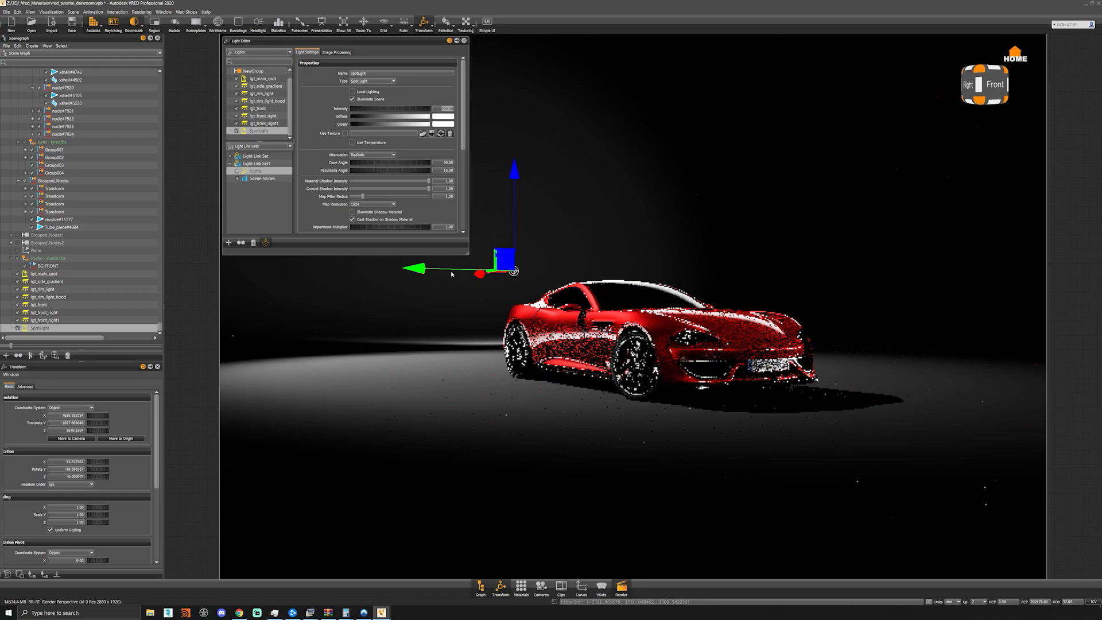
- Slide the new spot light along Y behind the car's roof, re-aim it at the backdrop and widen its light cone
left_click_drag(452, 275, 624, 260)
key("shift+e")
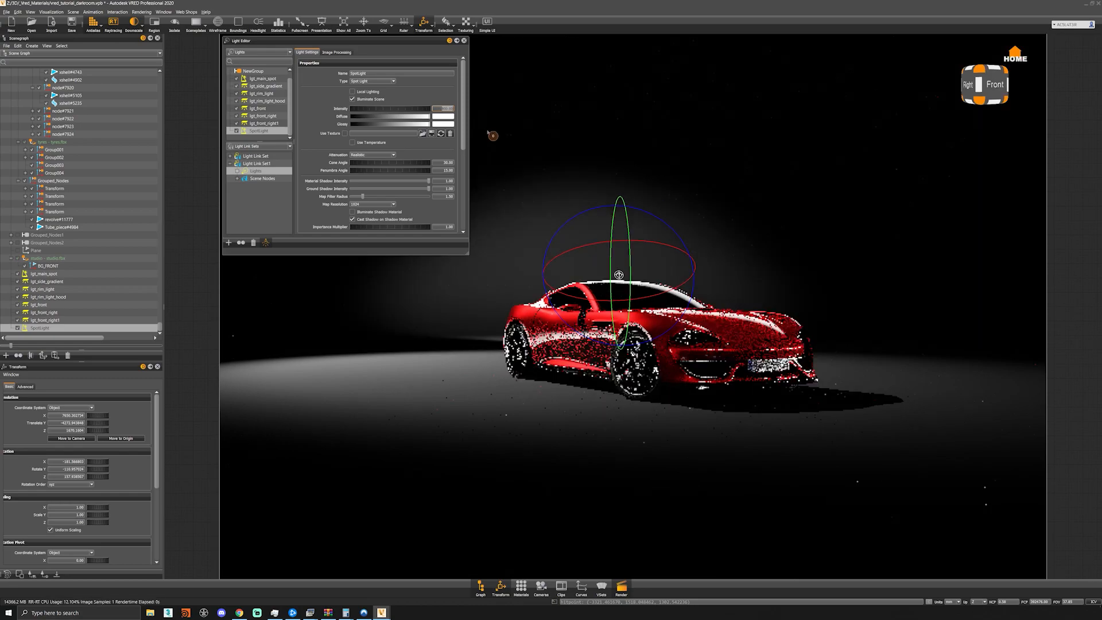
mouse_move(380, 164)
left_mouse_down()
mouse_move(487, 160)
mouse_move(377, 178)
mouse_move(411, 161)
mouse_move(380, 166)
left_mouse_up()
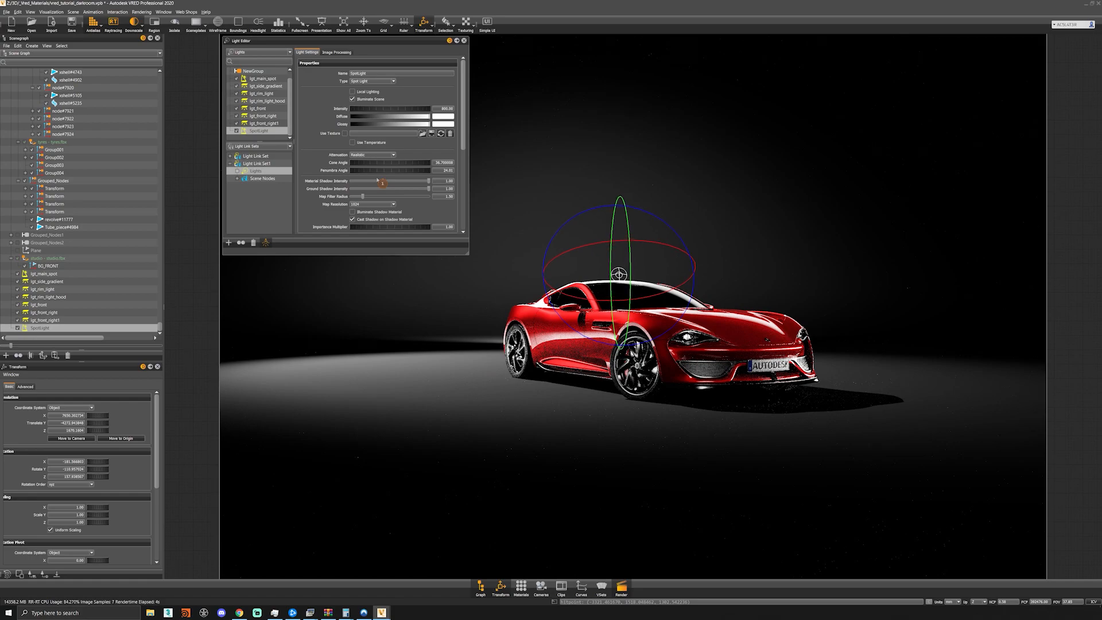
- Narrow the cone angle of lgt_main_spot to tighten the pool of light around the car
scroll(382, 183, "down", 5)
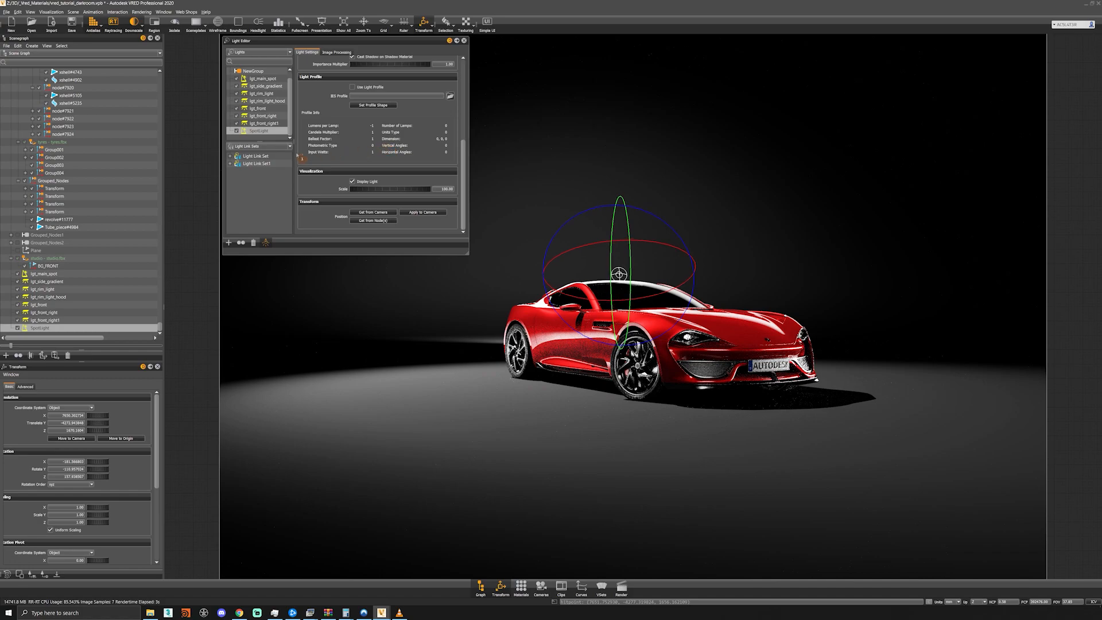
left_click_drag(463, 177, 404, 136)
left_click(267, 79)
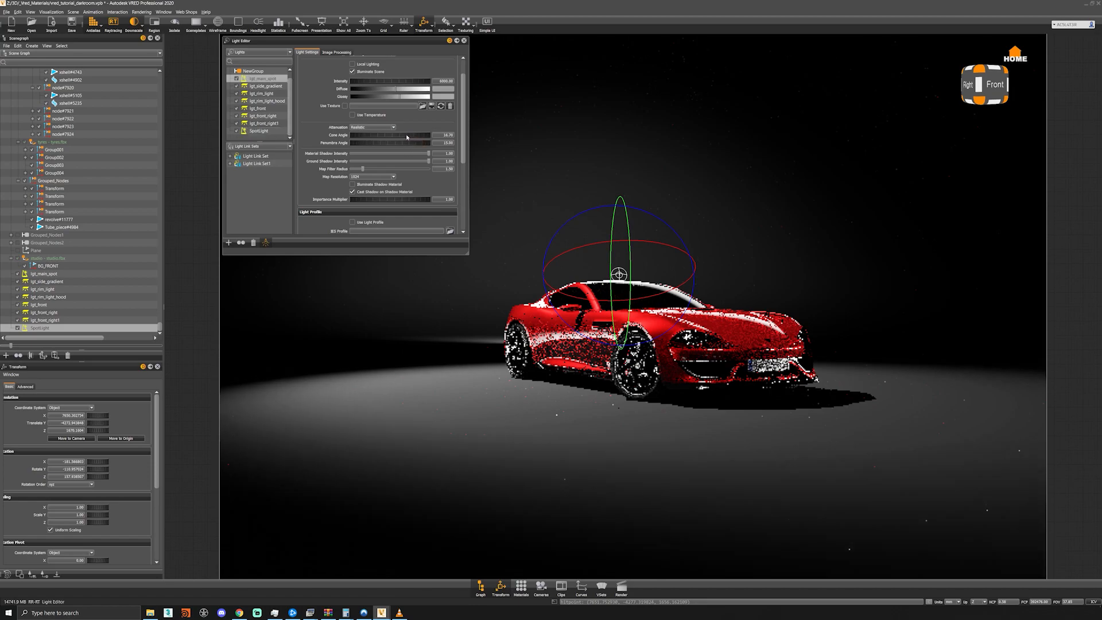
left_click_drag(397, 135, 383, 134)
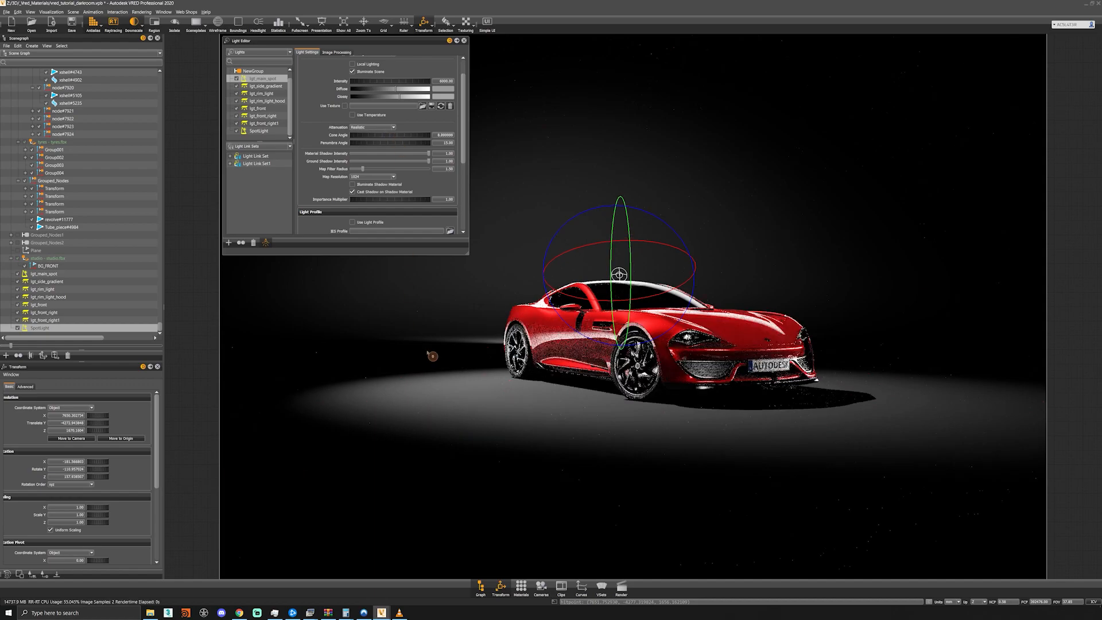
left_click(622, 587)
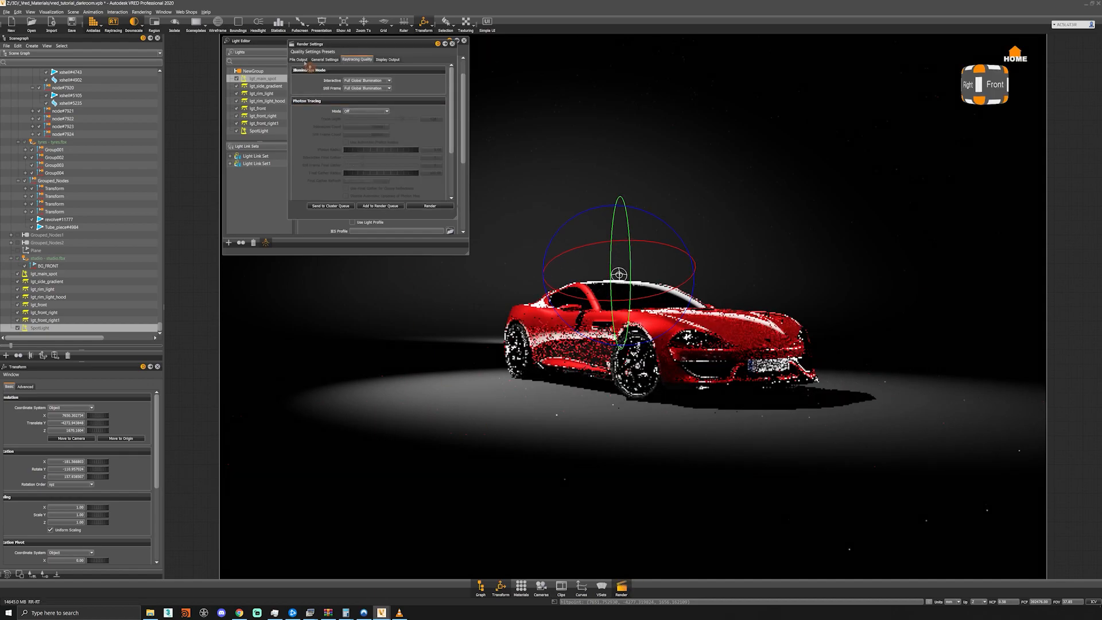
left_click(302, 60)
left_click(452, 44)
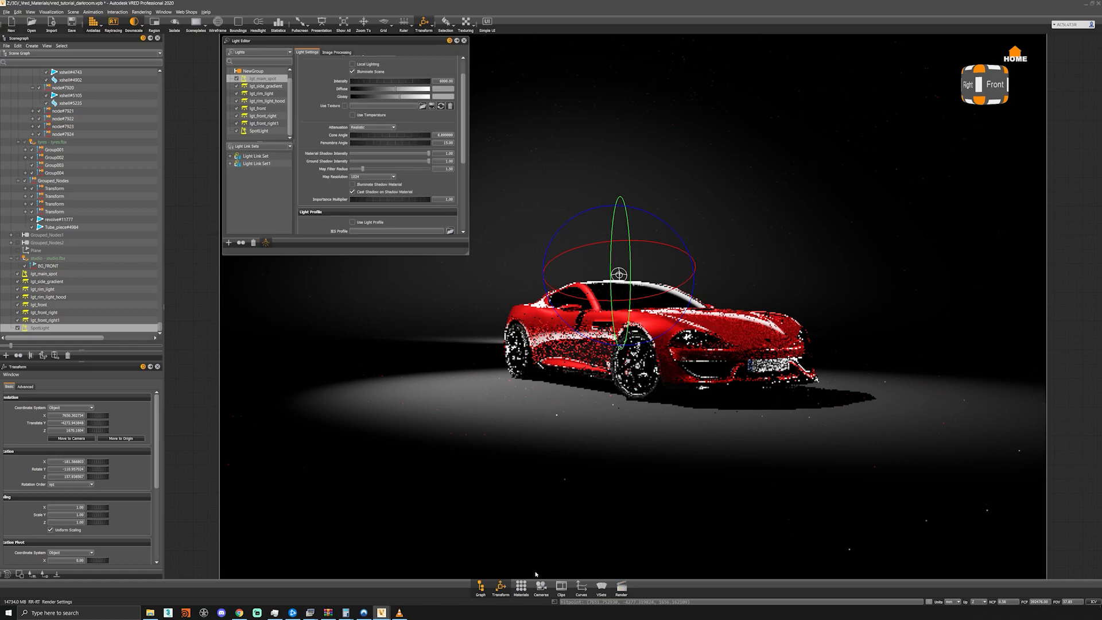
- Set the Perspective camera's white balance to 5500 in its color correction settings
left_click(540, 587)
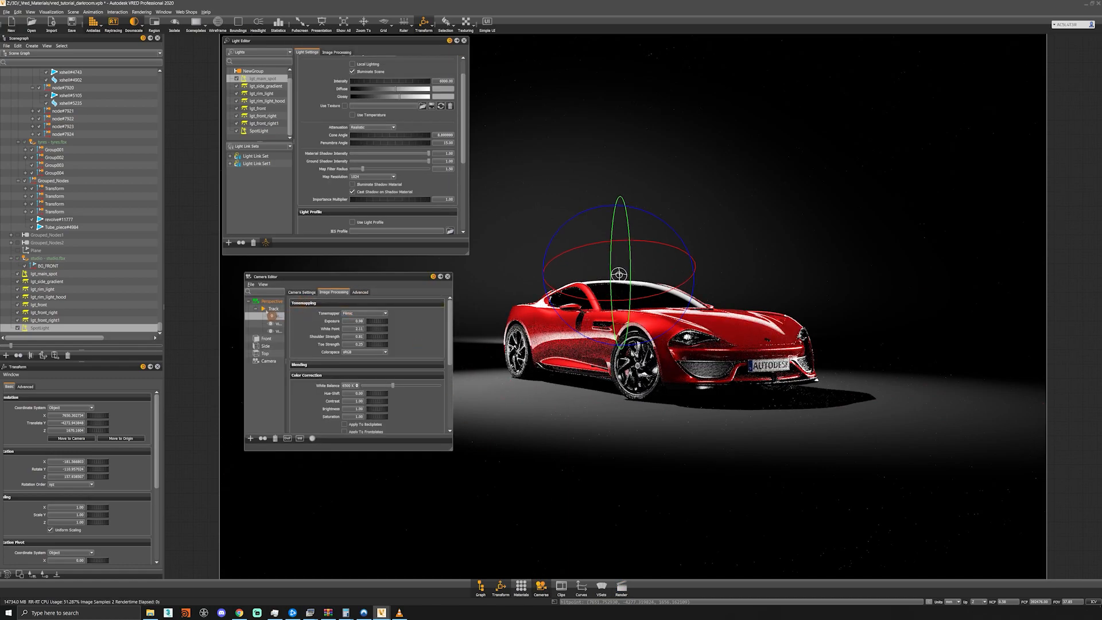
double_click(353, 386)
type("5500")
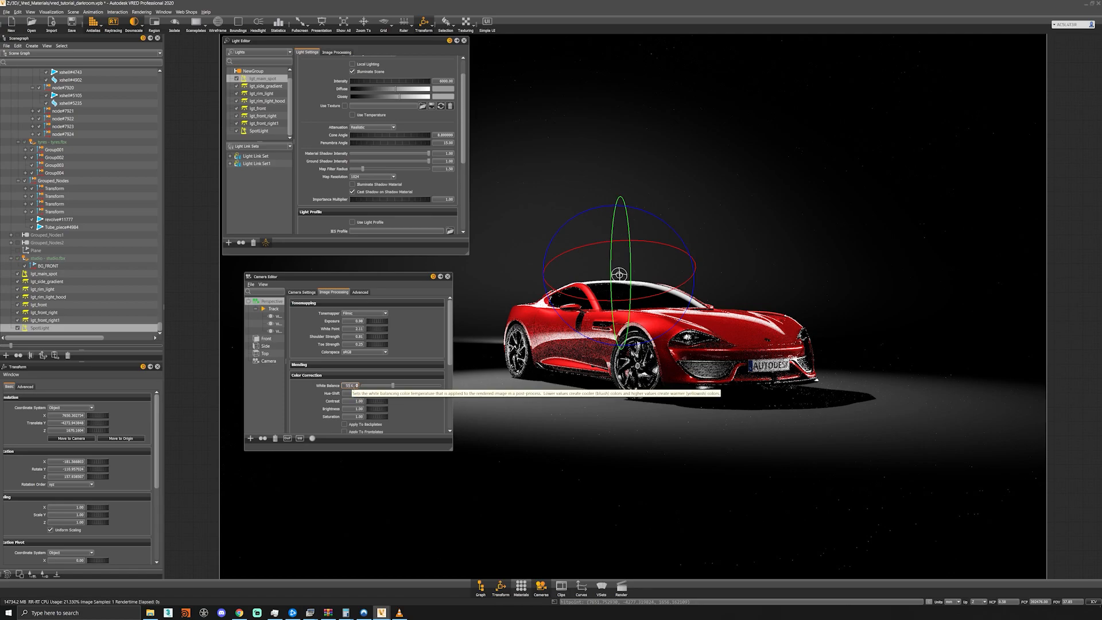
key("Return")
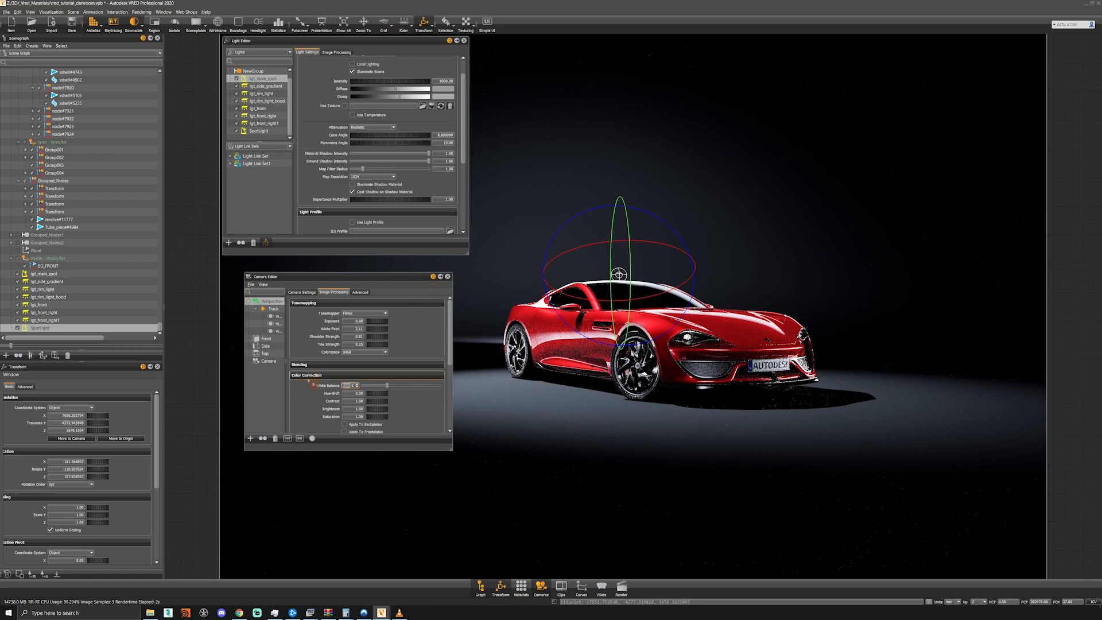
- Enable Glow and Glare for the Perspective camera, increase the number of glare streaks and close the camera and light editors
scroll(302, 391, "down", 5)
left_click(344, 351)
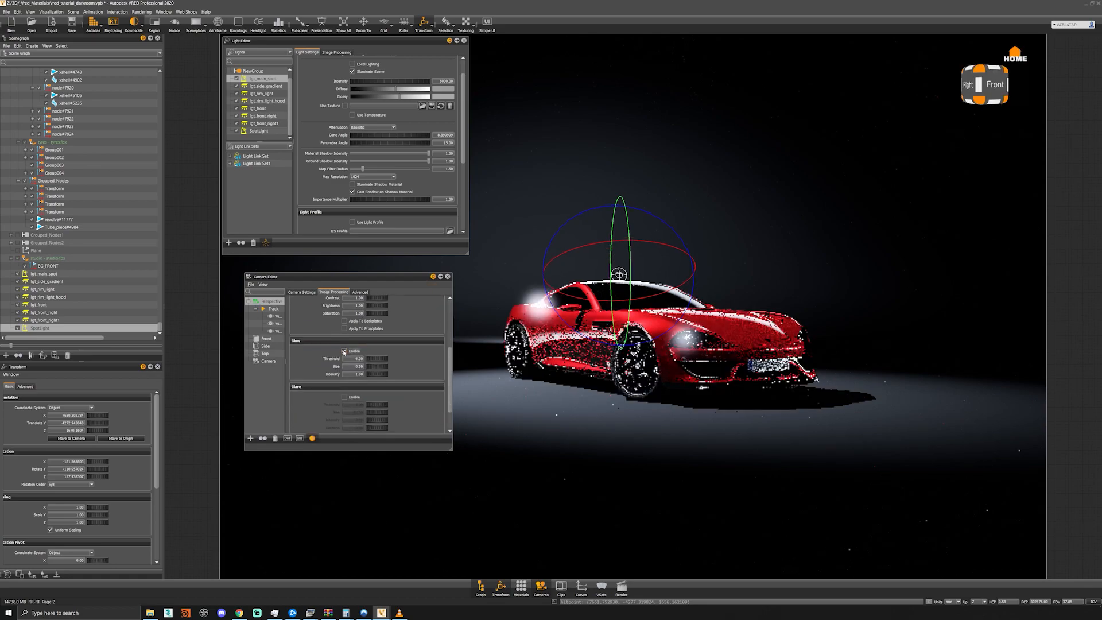
left_click(345, 398)
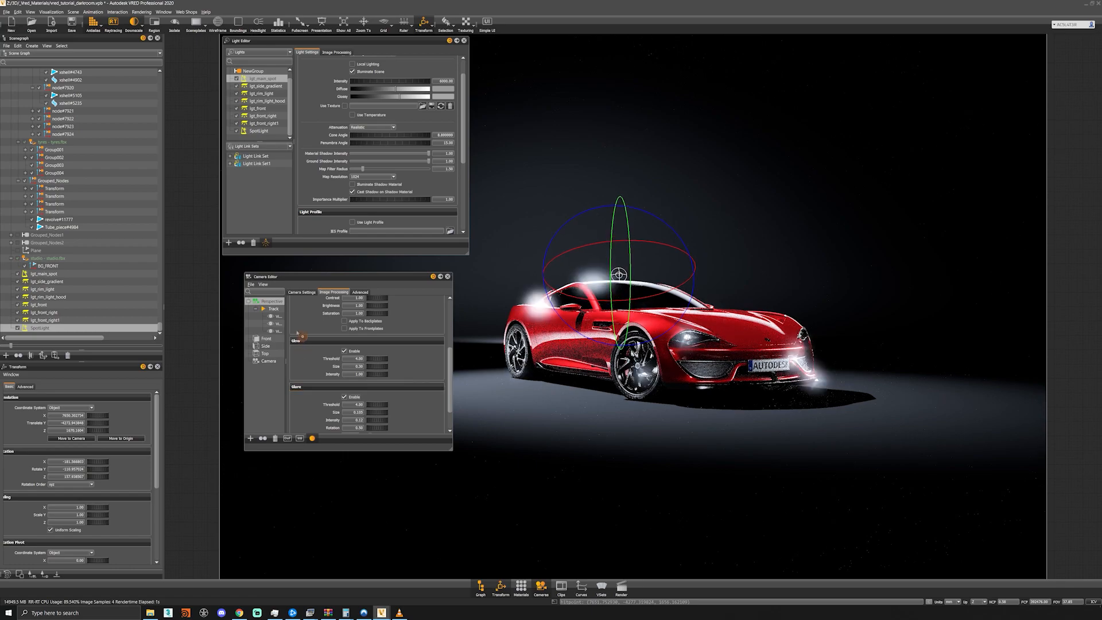
scroll(306, 343, "down", 1)
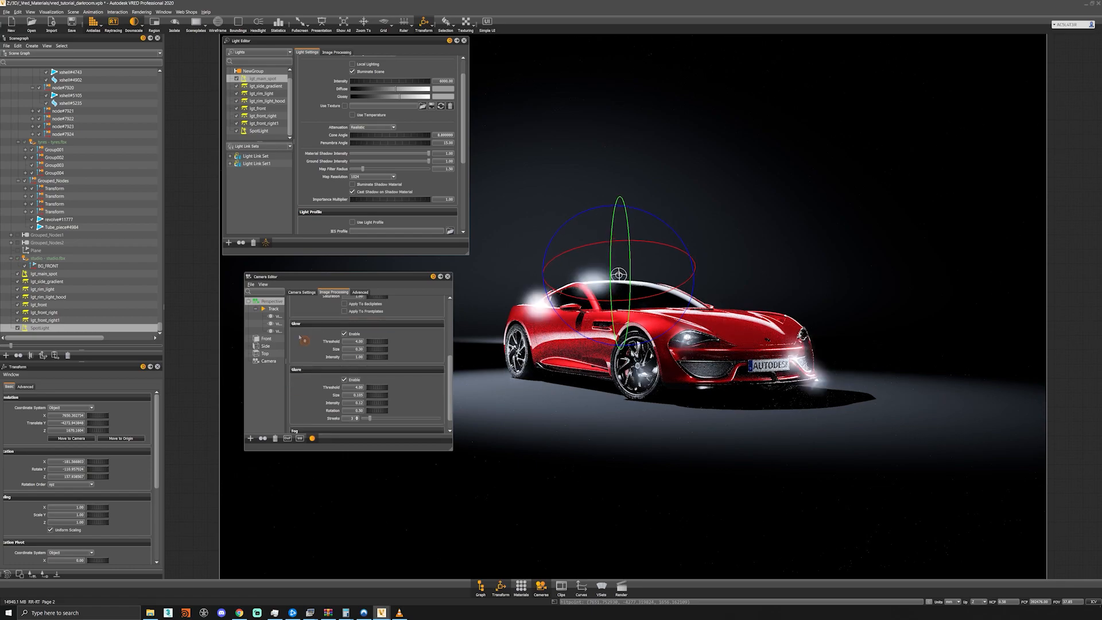
left_click_drag(355, 418, 345, 422)
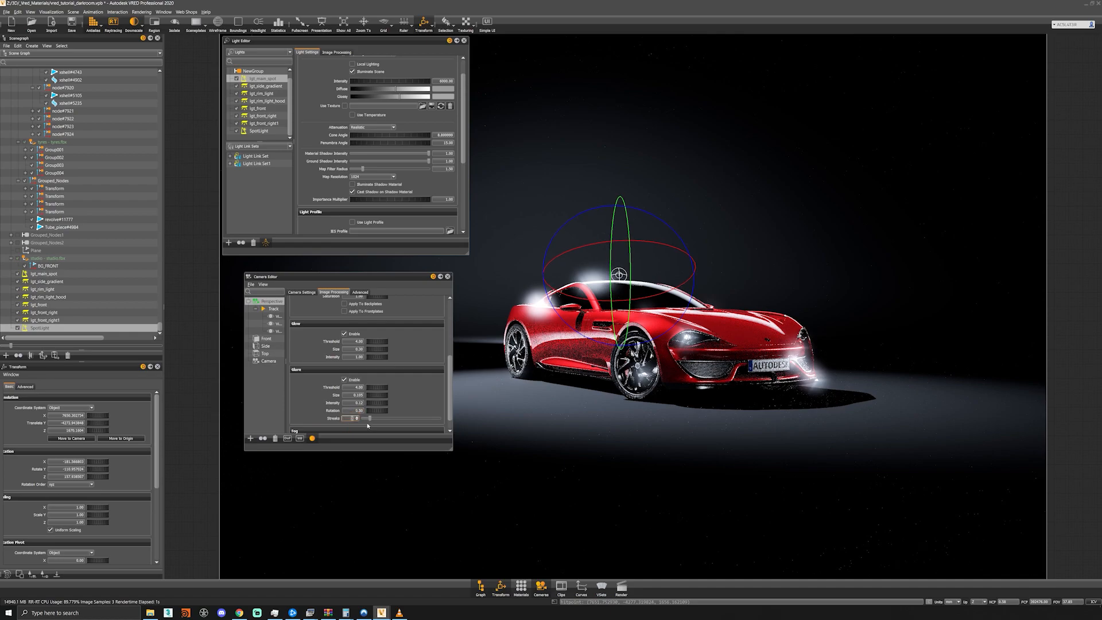
type("5")
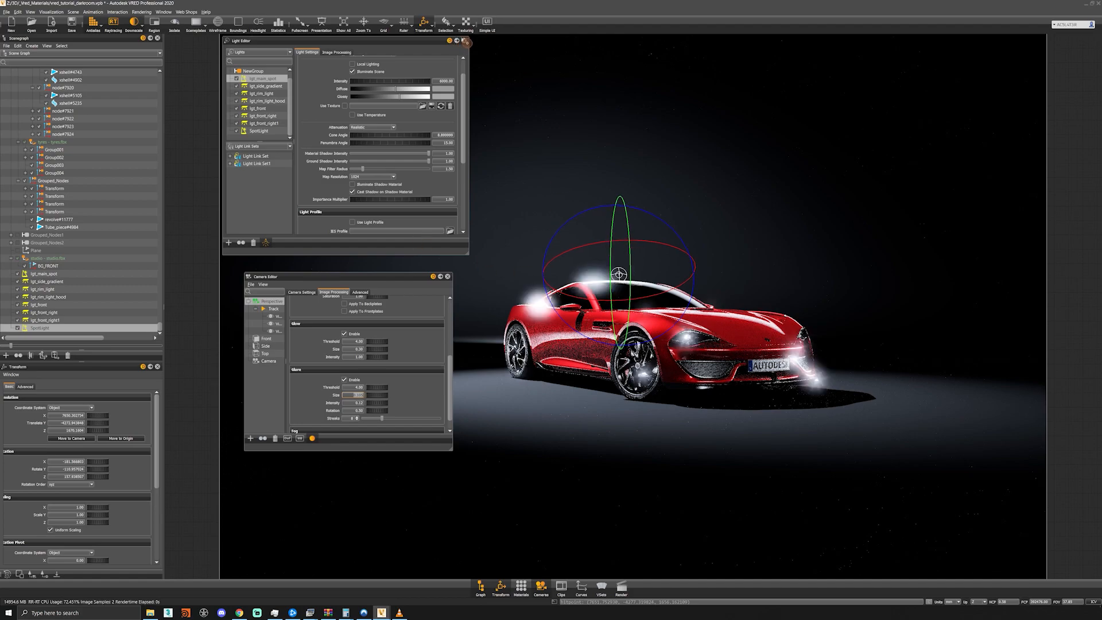
left_click(448, 276)
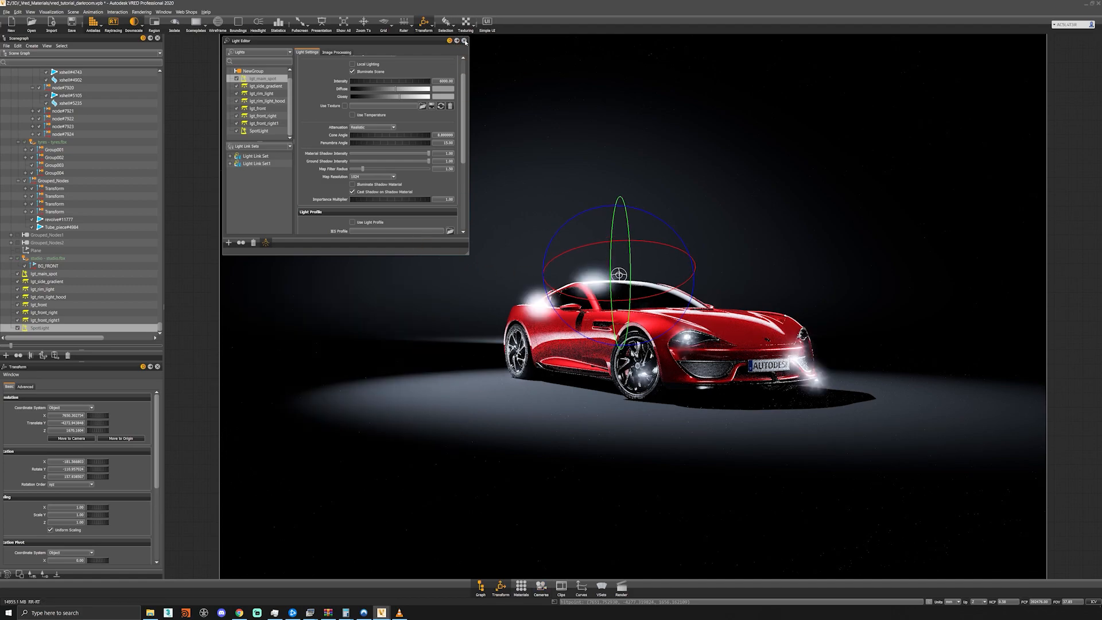
left_click(465, 41)
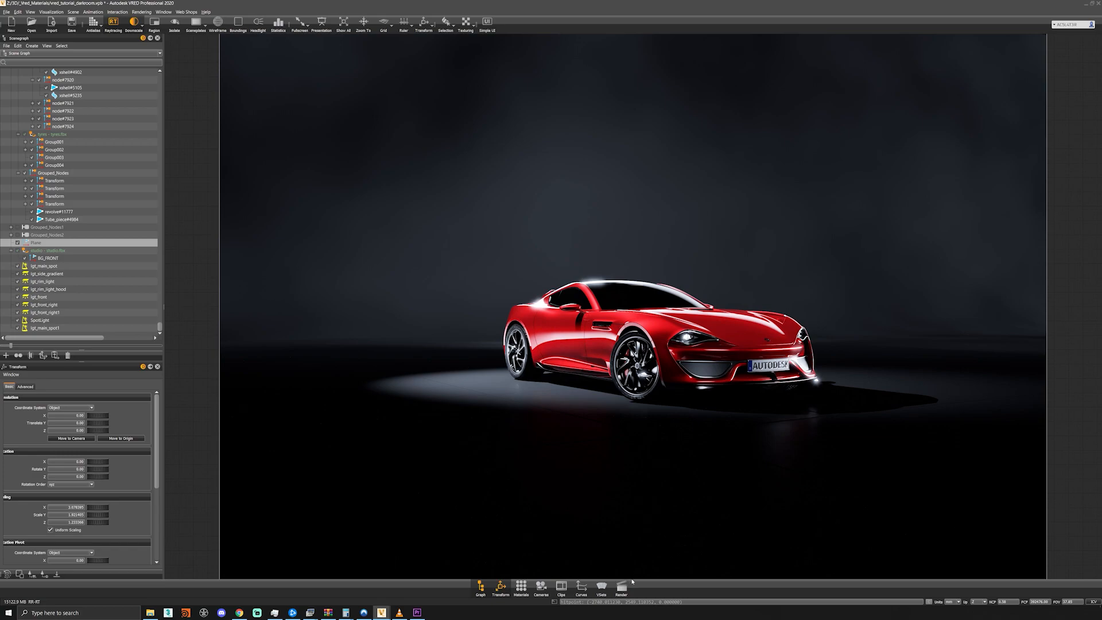
- Review the Perspective camera's fog, glow and glare settings
left_click(541, 587)
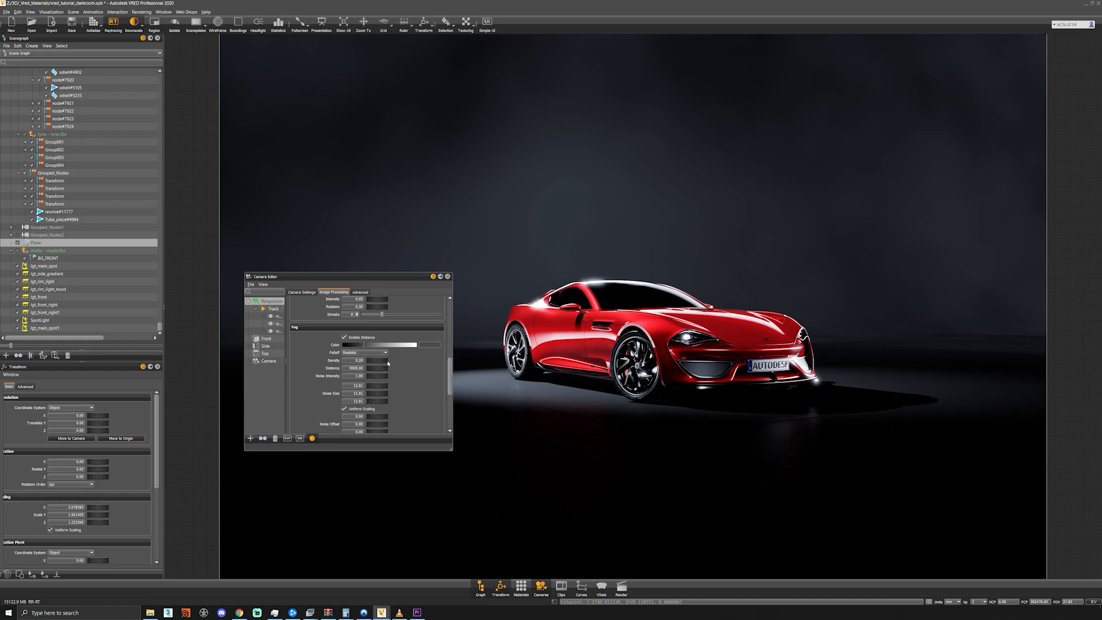
scroll(406, 371, "up", 5)
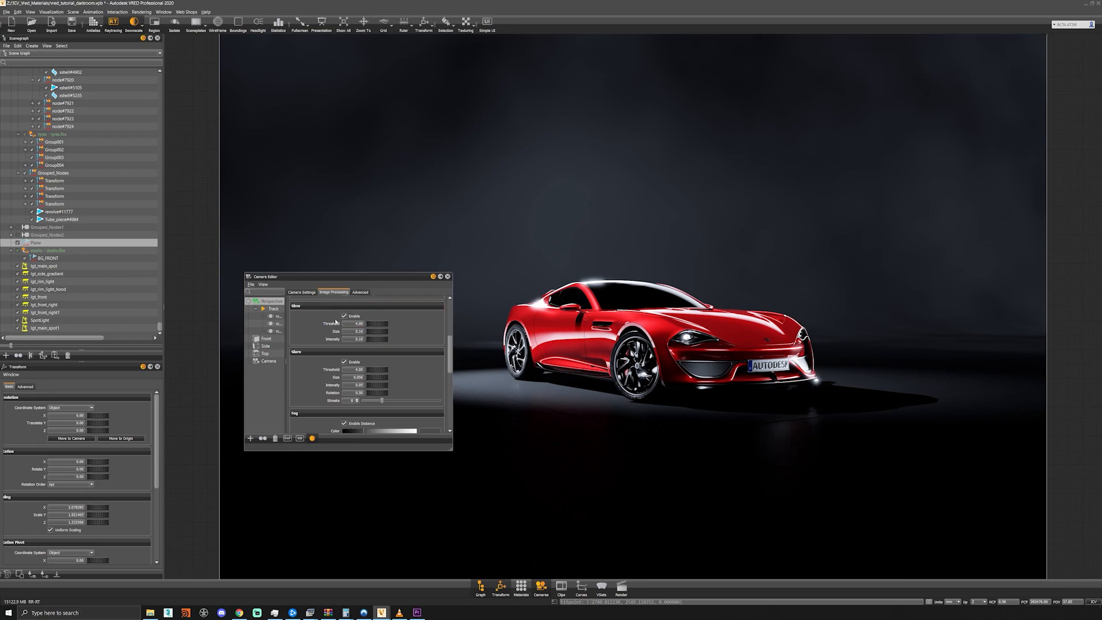
left_click(448, 277)
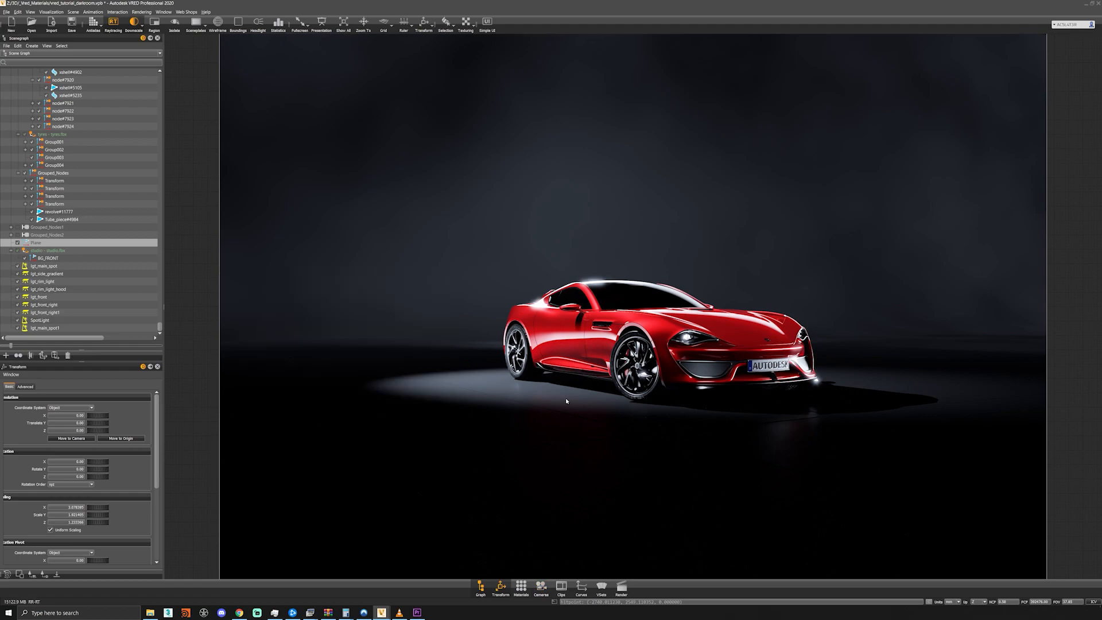